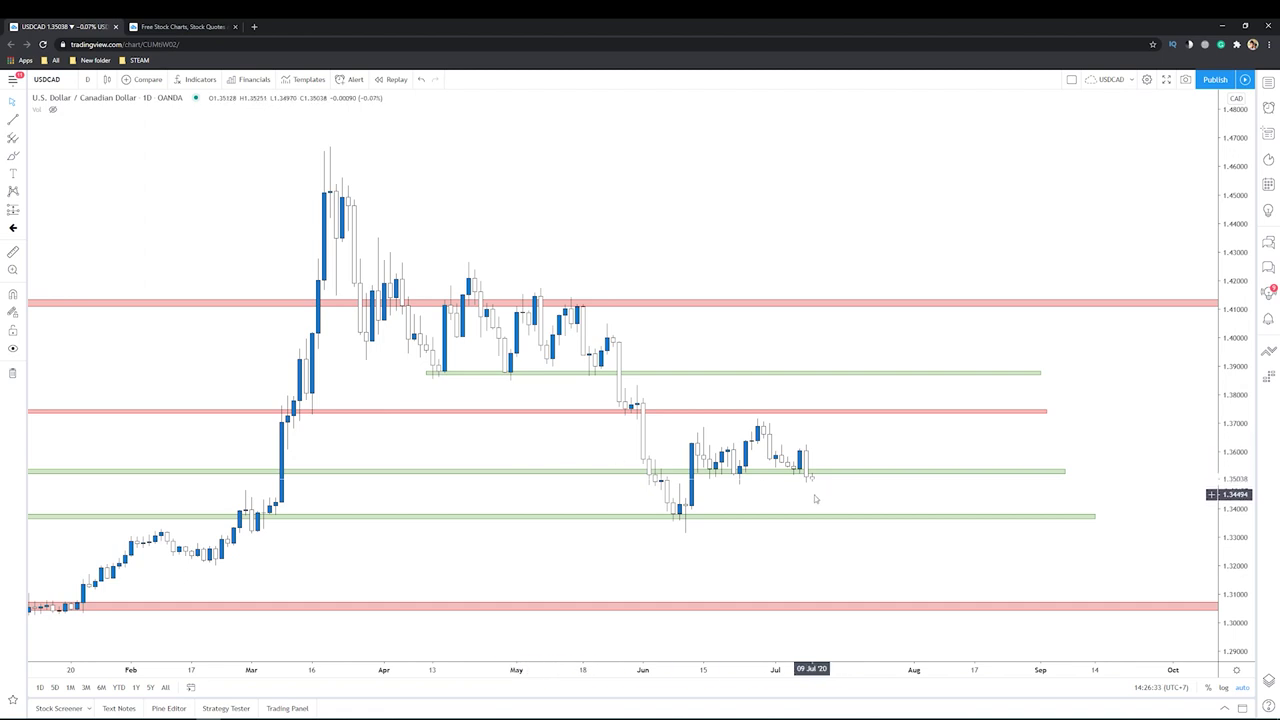
Dismiss the calendar and scroll the USDCAD chart right.
key(super+alt+d)
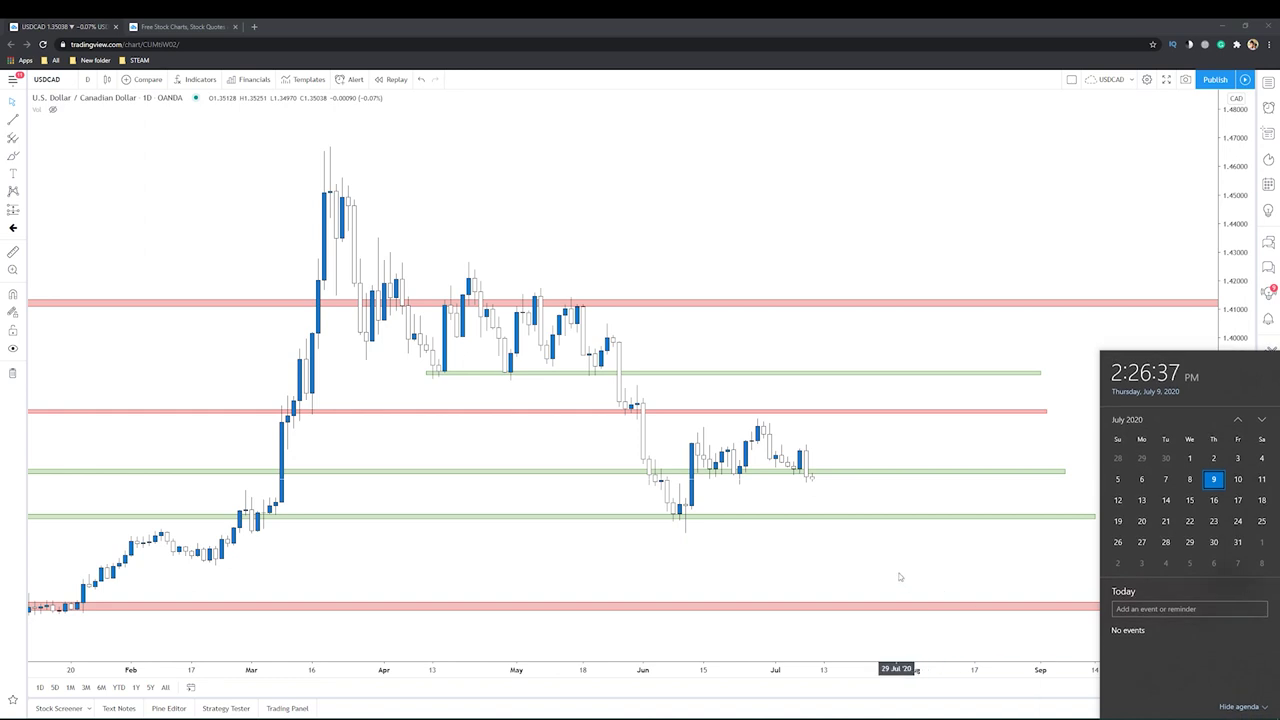
click(788, 554)
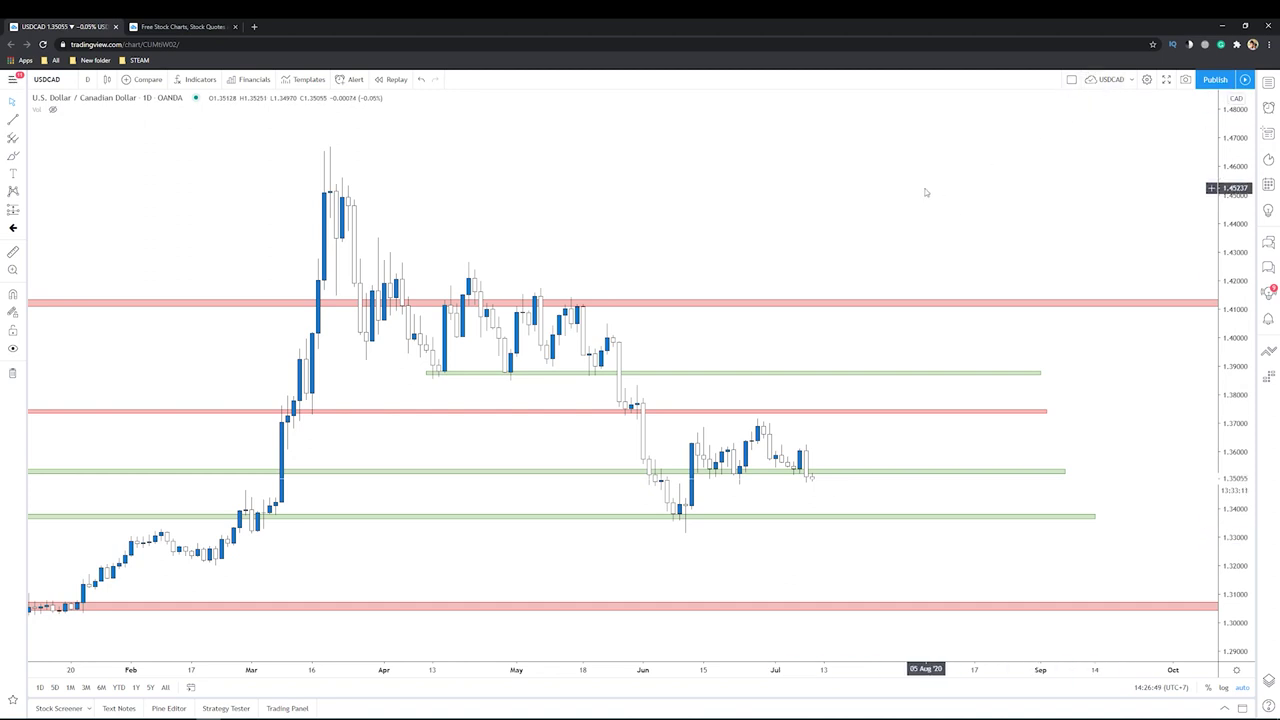
scroll(714, 237, right, 2)
scroll(681, 242, right, 3)
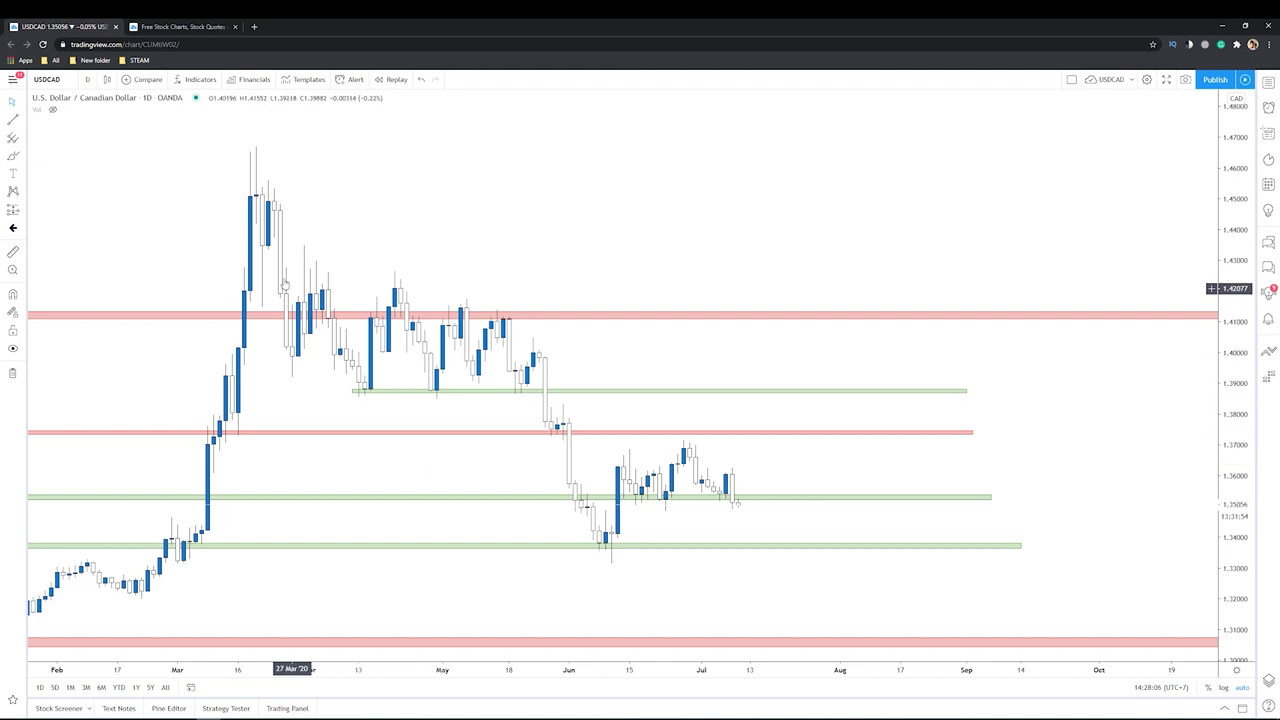
Switch to the TradingView home tab and scroll down, then back up to Editors' picks.
key(ctrl+Tab)
scroll(204, 485, down, 3)
scroll(204, 485, down, 3)
scroll(204, 486, up, 3)
scroll(204, 487, up, 3)
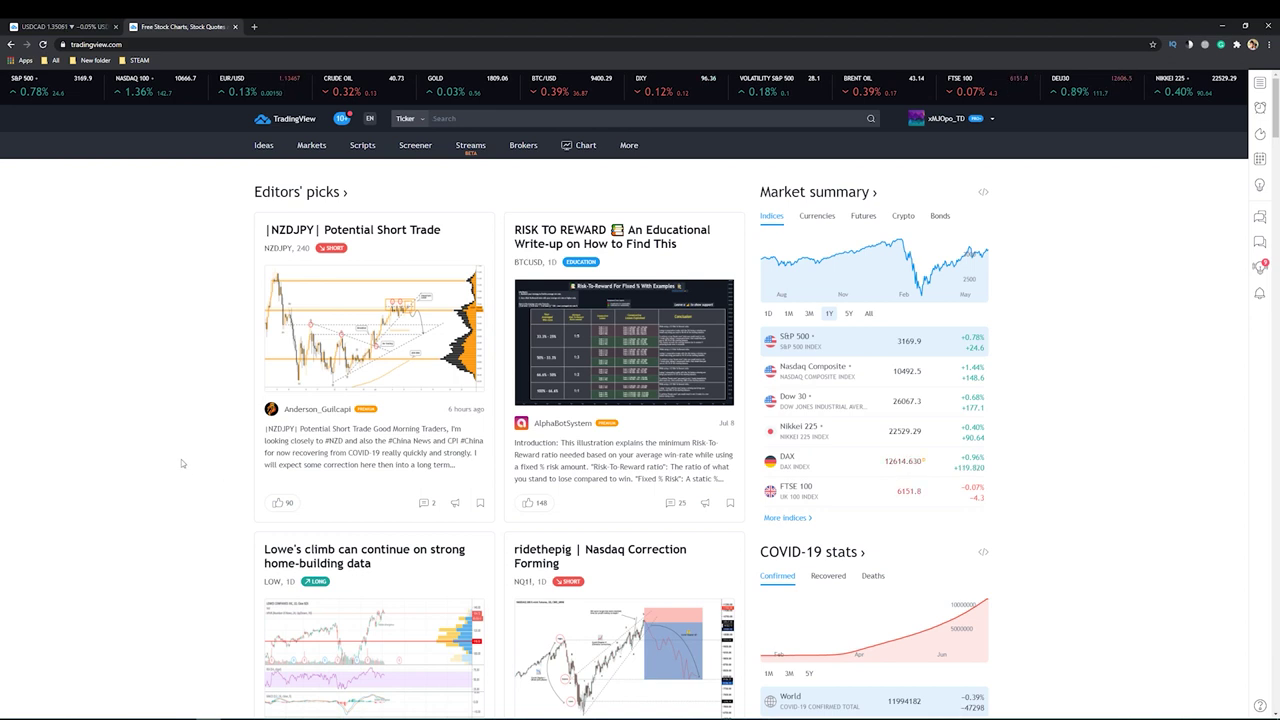
Scroll down through the TradingView home page and back up again.
scroll(141, 282, down, 4)
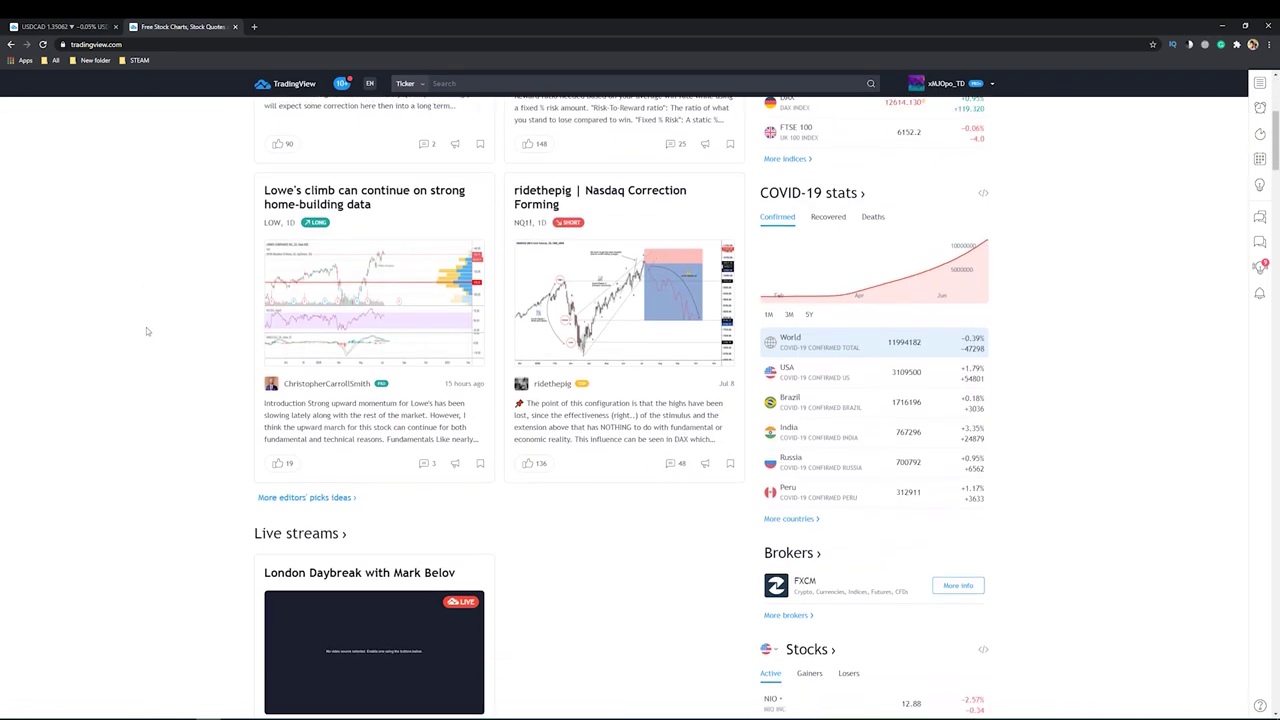
scroll(146, 327, down, 2)
scroll(145, 355, down, 2)
scroll(147, 359, down, 3)
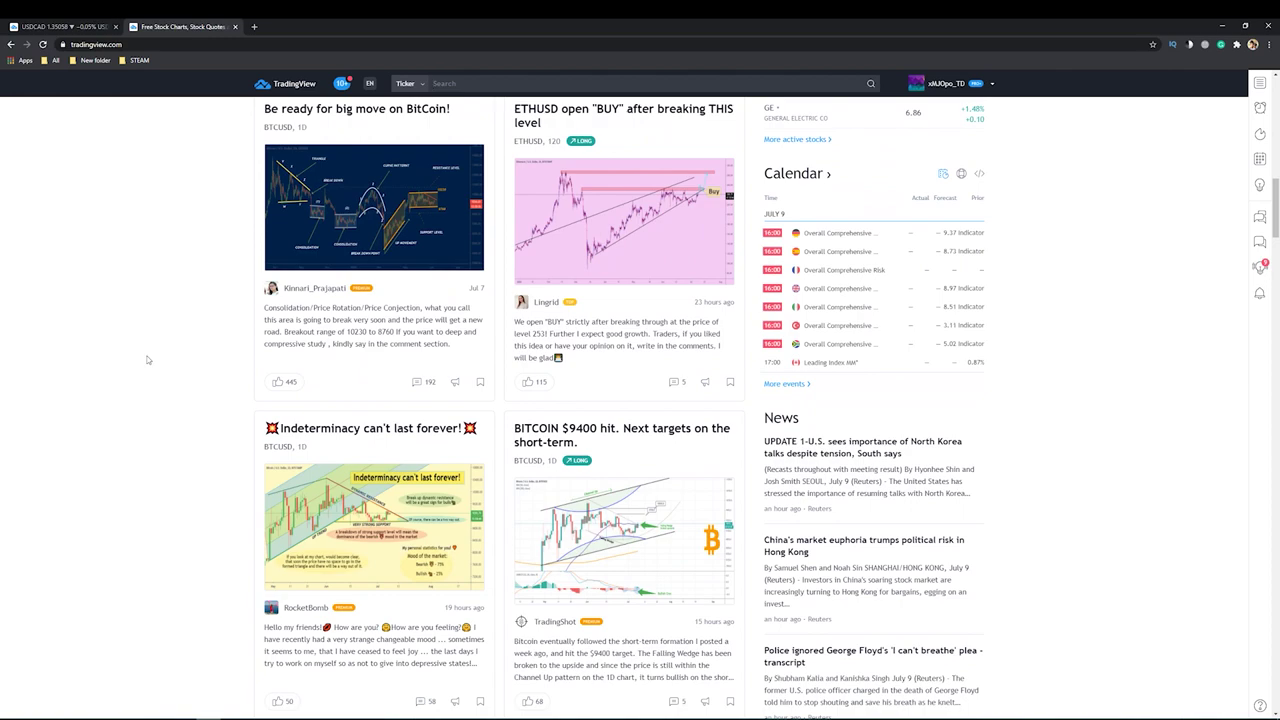
scroll(147, 358, up, 3)
scroll(148, 356, up, 2)
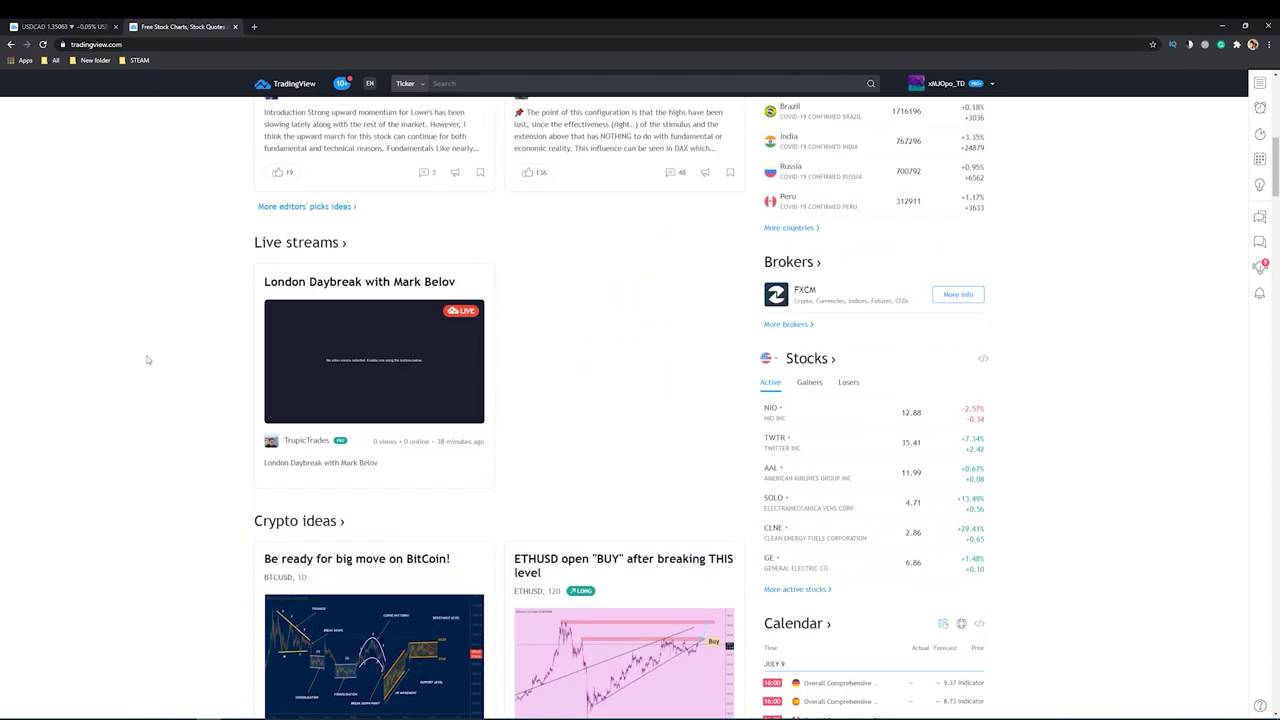
scroll(148, 355, up, 3)
scroll(148, 351, up, 2)
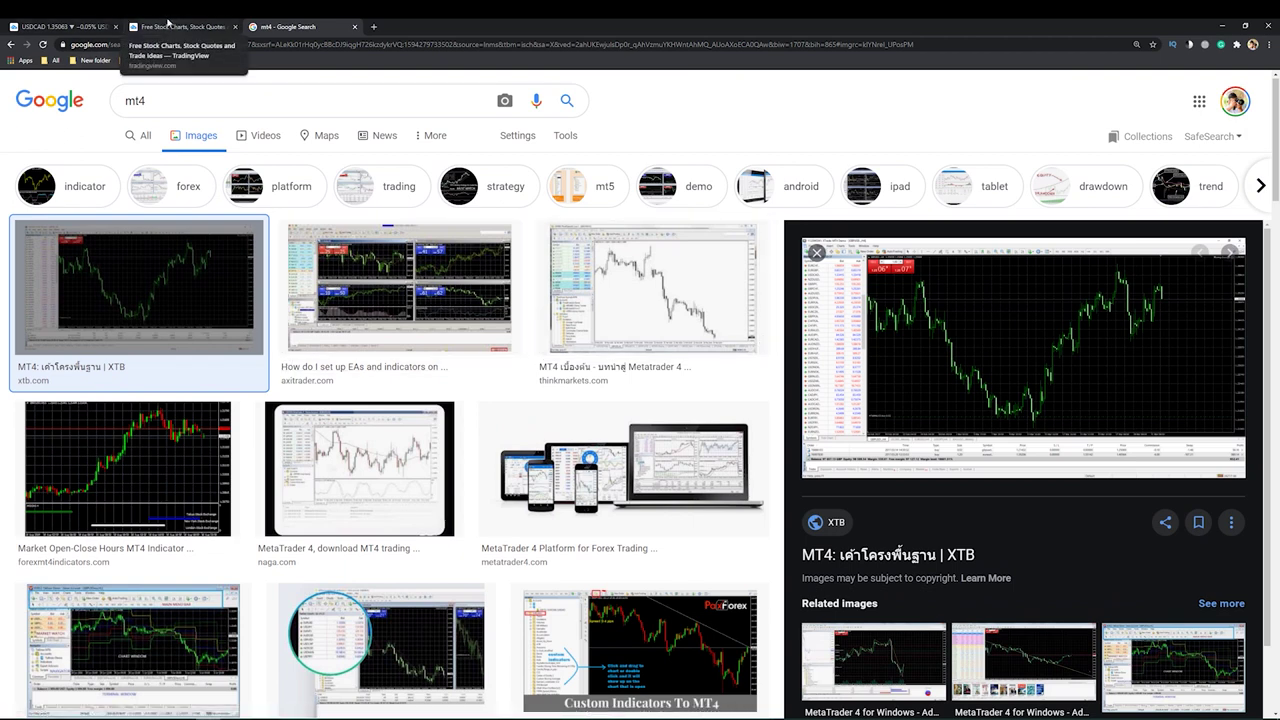
Come back to the TradingView home page, then return to the USDCAD chart tab.
click(168, 22)
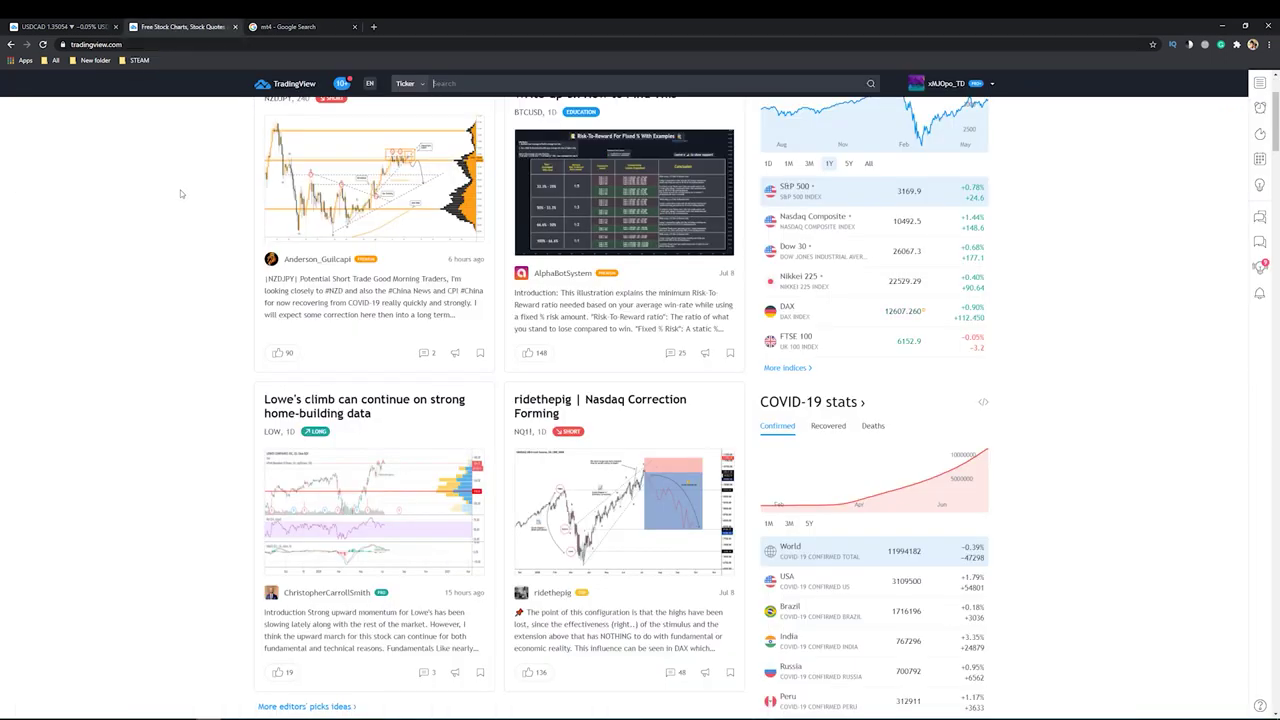
scroll(180, 196, up, 2)
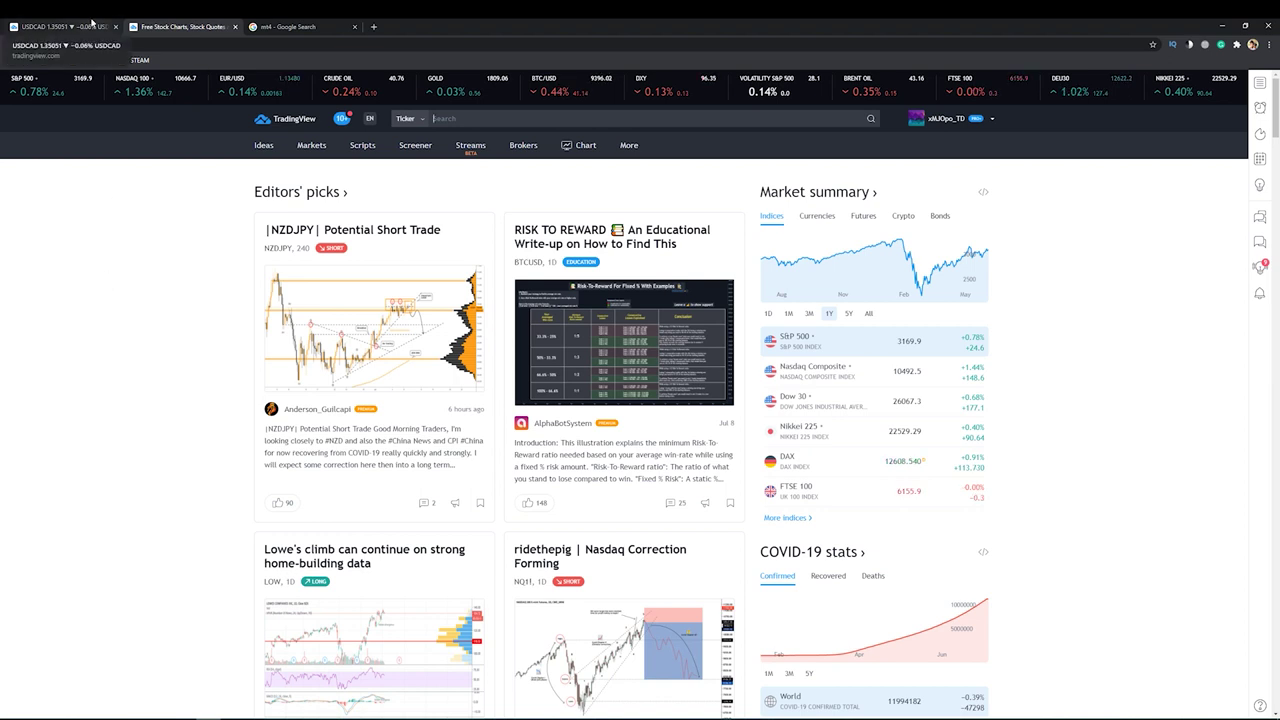
click(92, 22)
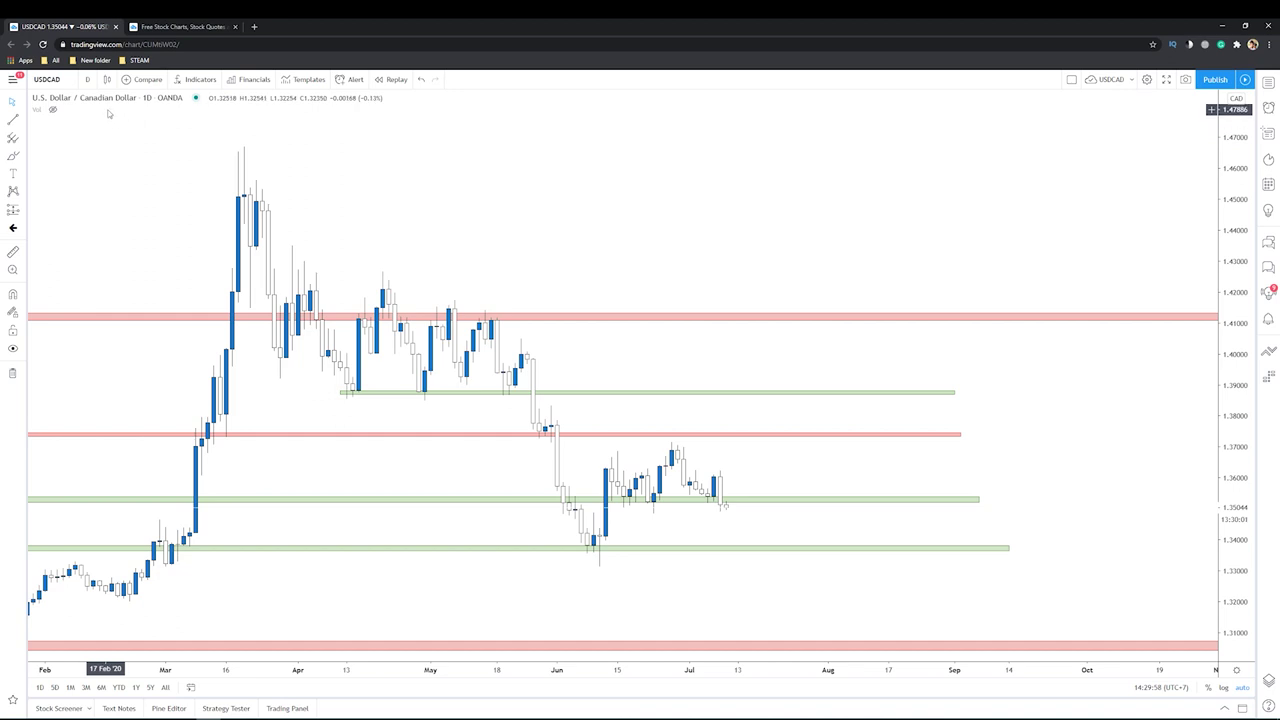
Pan the USDCAD chart back to February dates and open the interval list.
scroll(560, 195, right, 3)
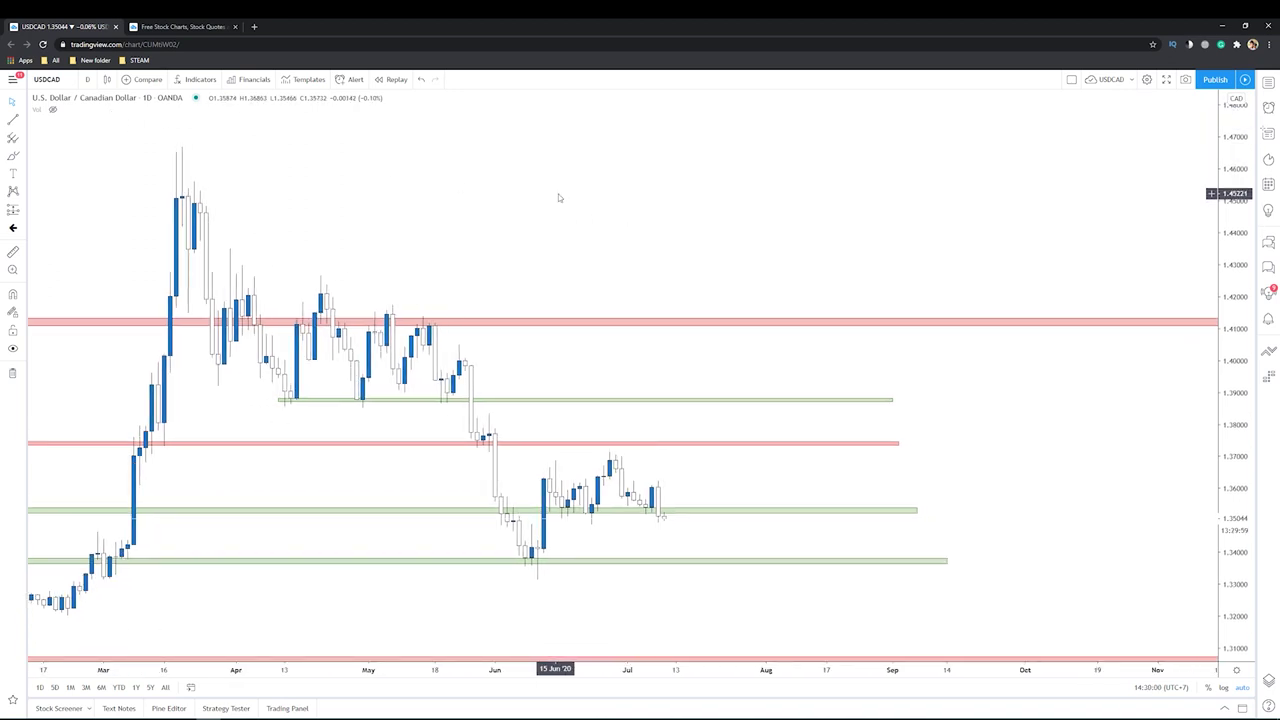
drag(555, 197, 680, 214)
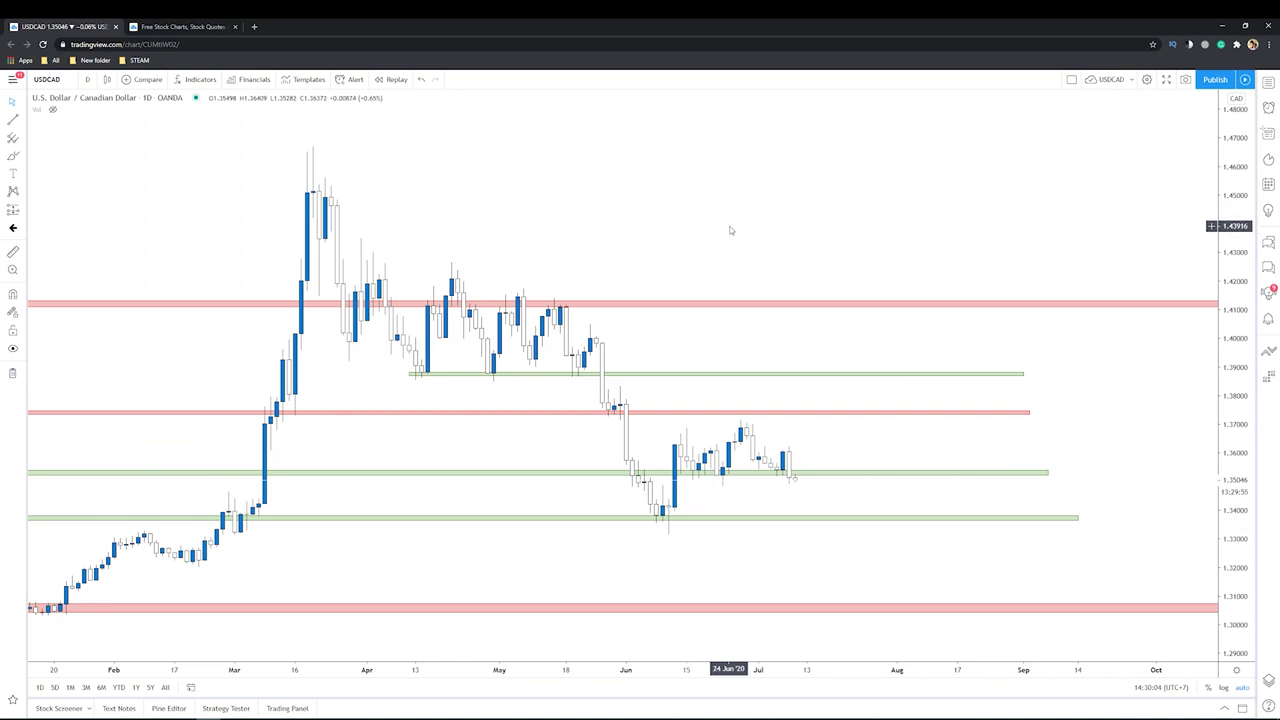
click(87, 79)
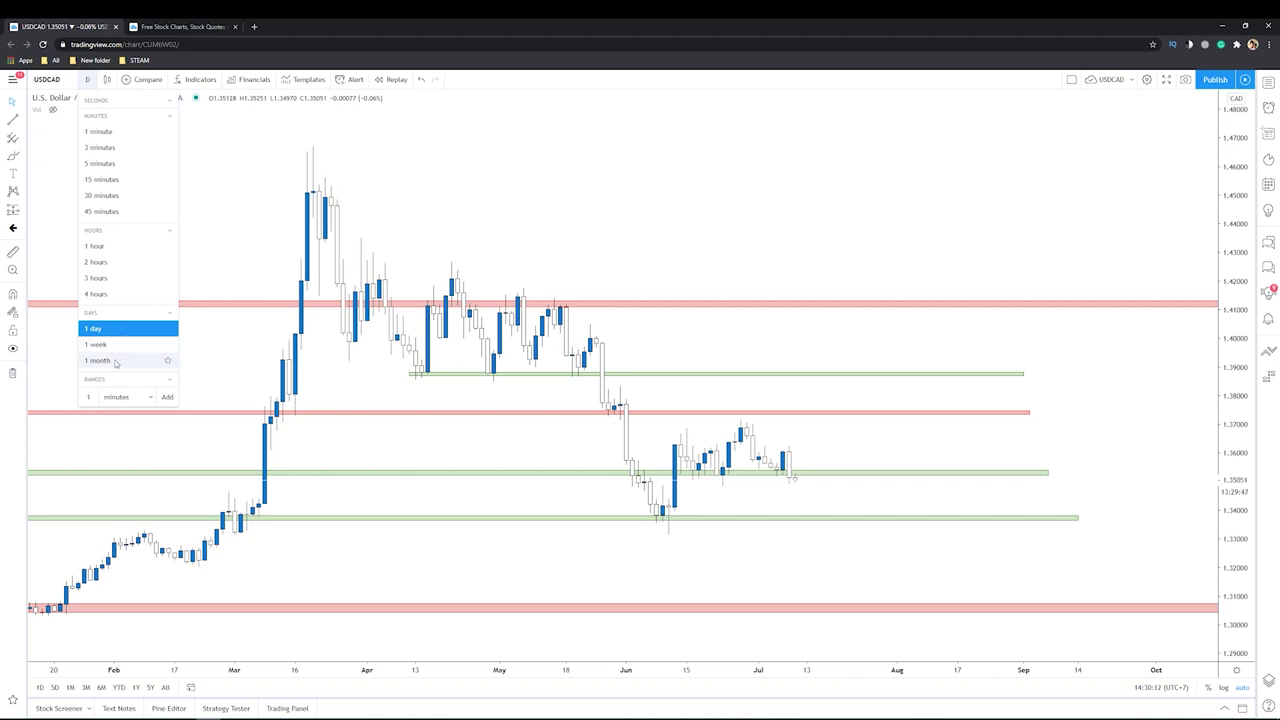
Switch USDCAD to 1-month candles and pan to show the 2015–2022 history.
click(112, 360)
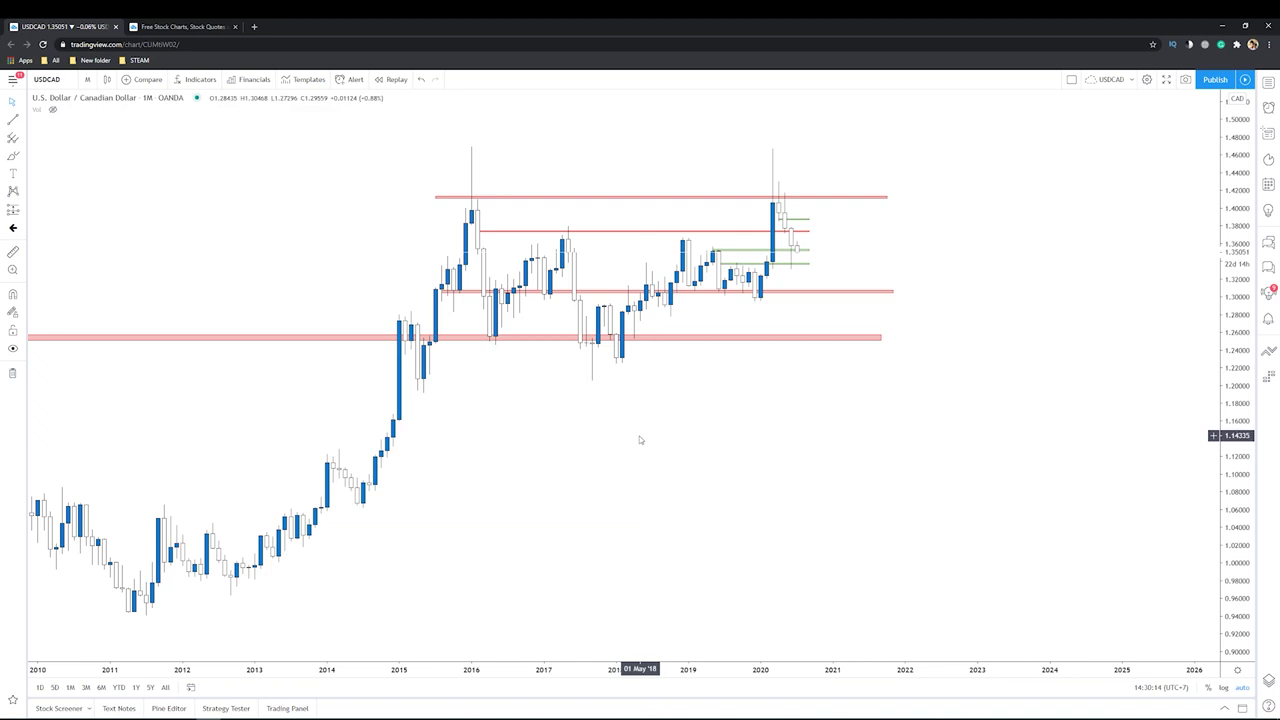
scroll(640, 438, up, 2)
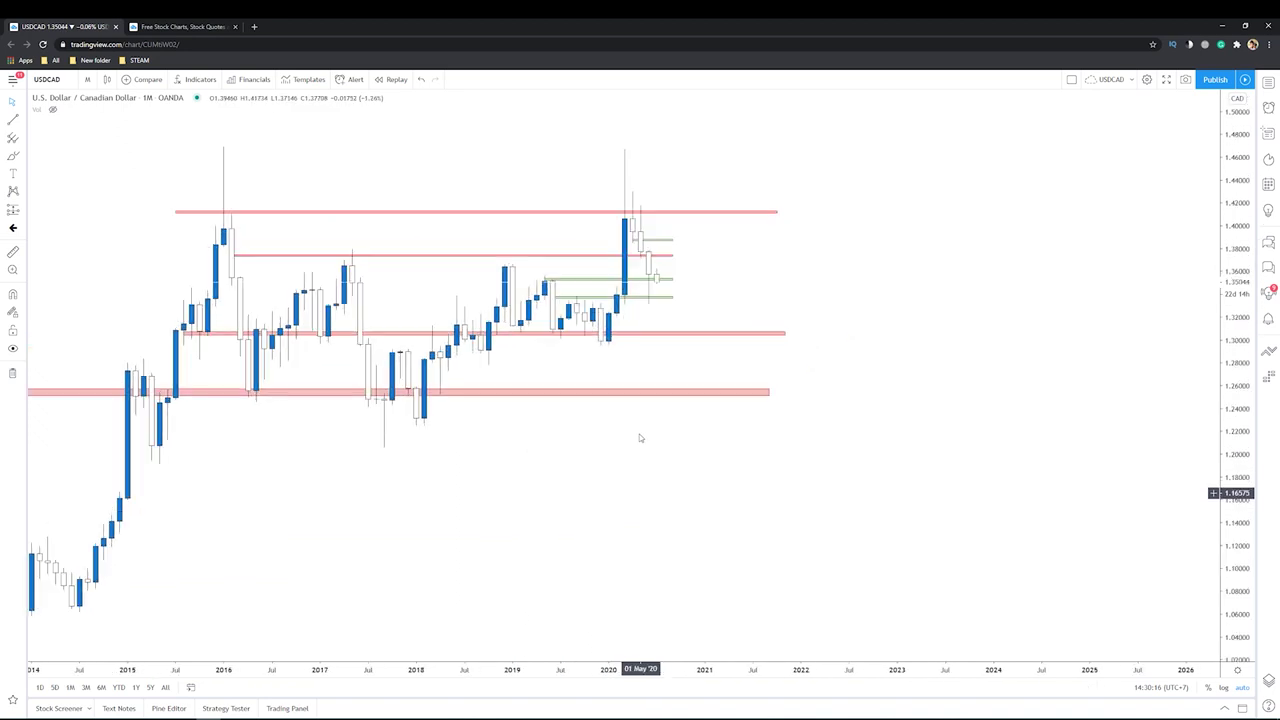
scroll(521, 383, up, 2)
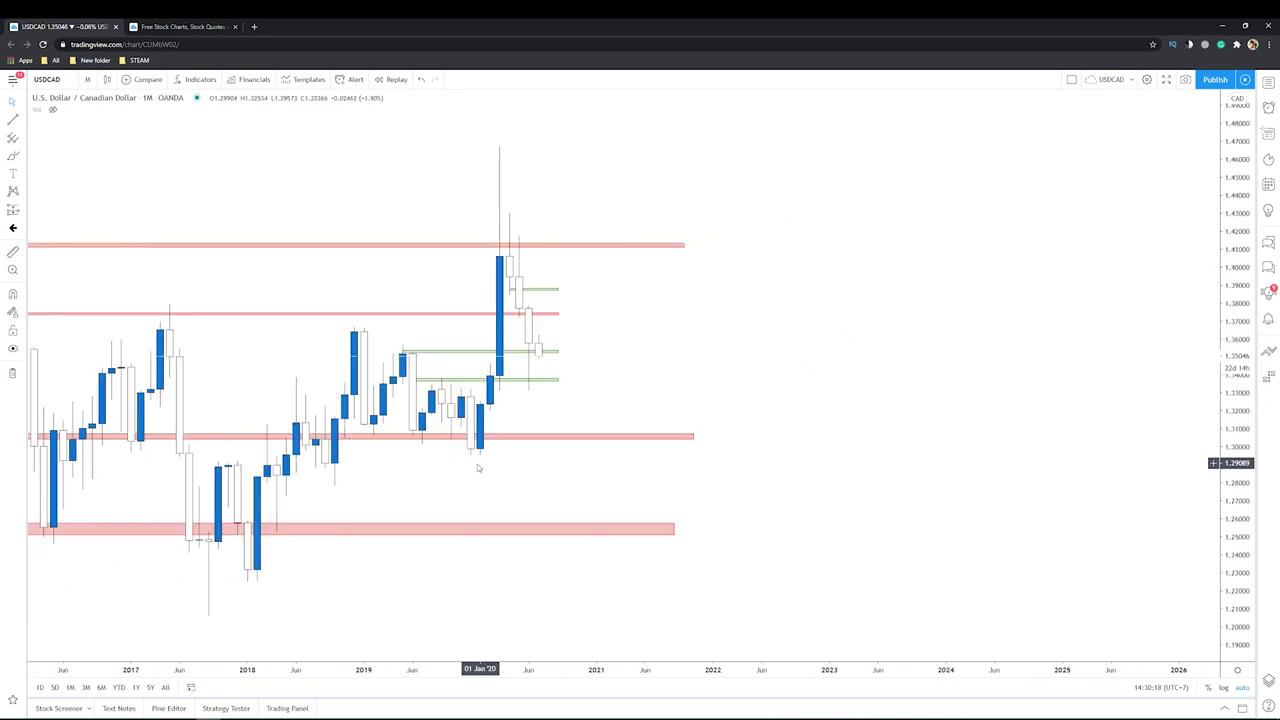
drag(521, 383, 712, 492)
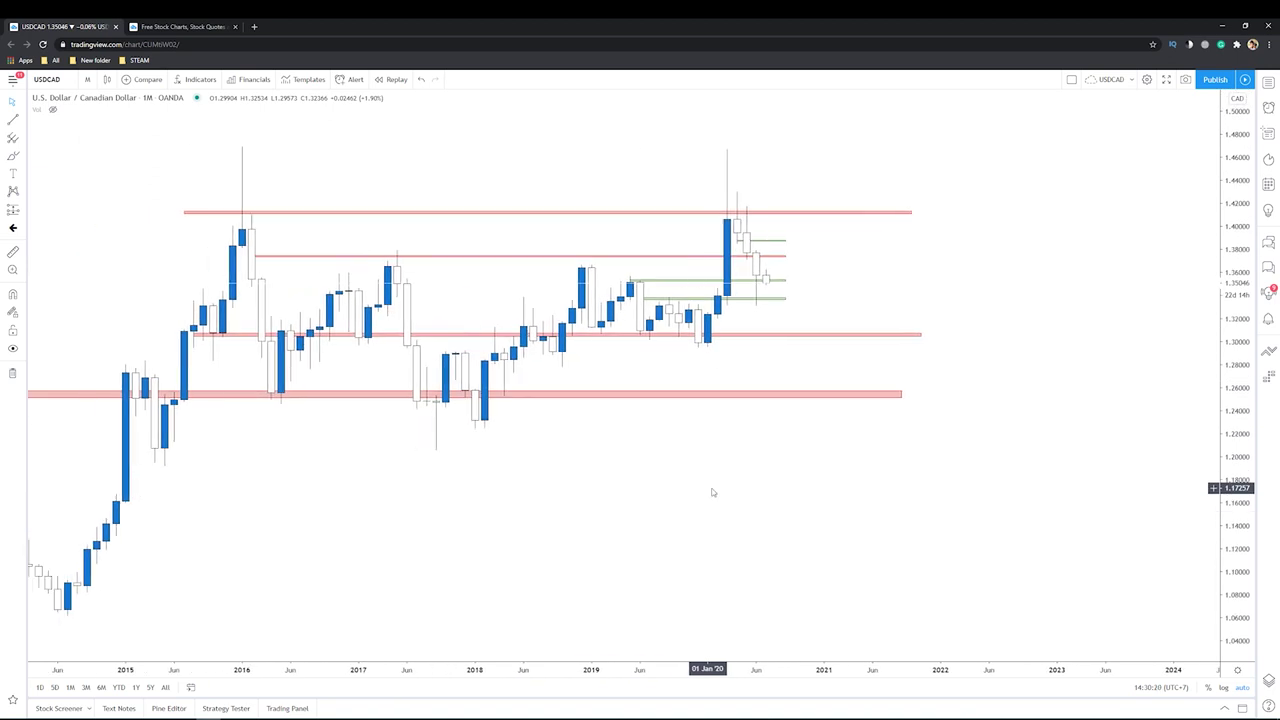
scroll(708, 490, up, 1)
drag(706, 489, 910, 505)
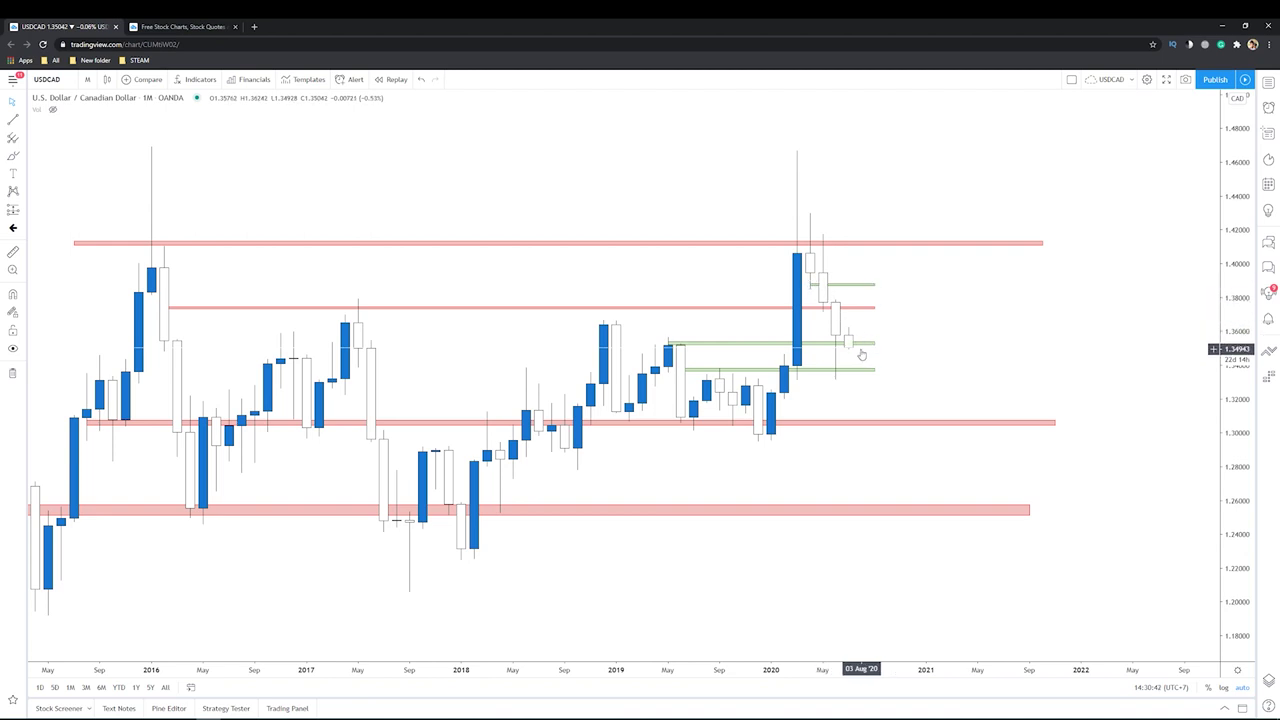
scroll(840, 363, up, 3)
scroll(917, 377, up, 2)
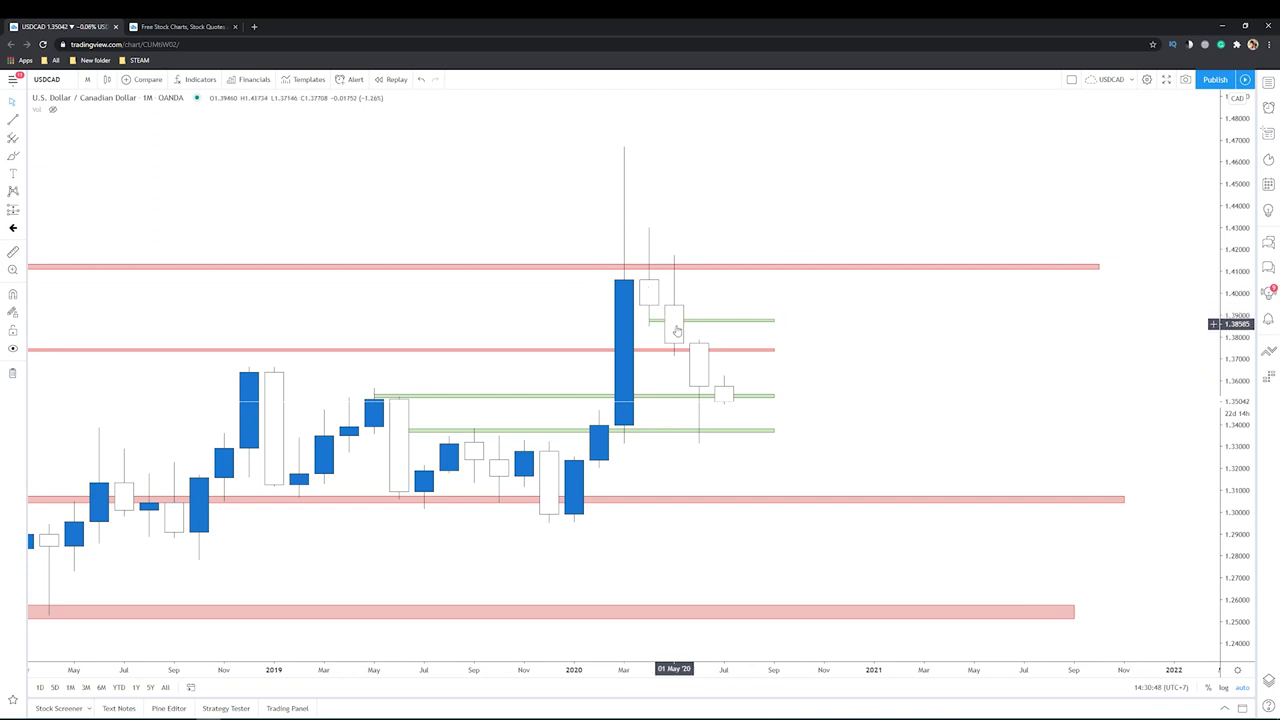
click(22, 156)
click(60, 176)
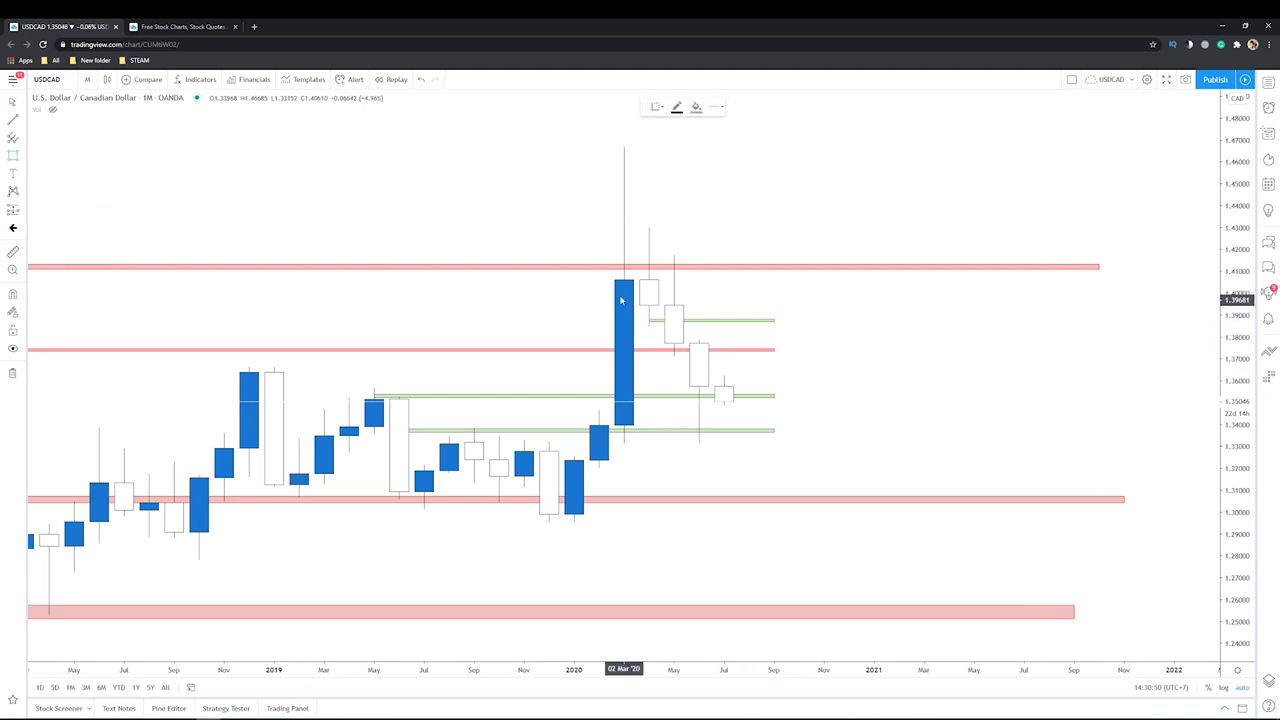
drag(624, 223, 798, 431)
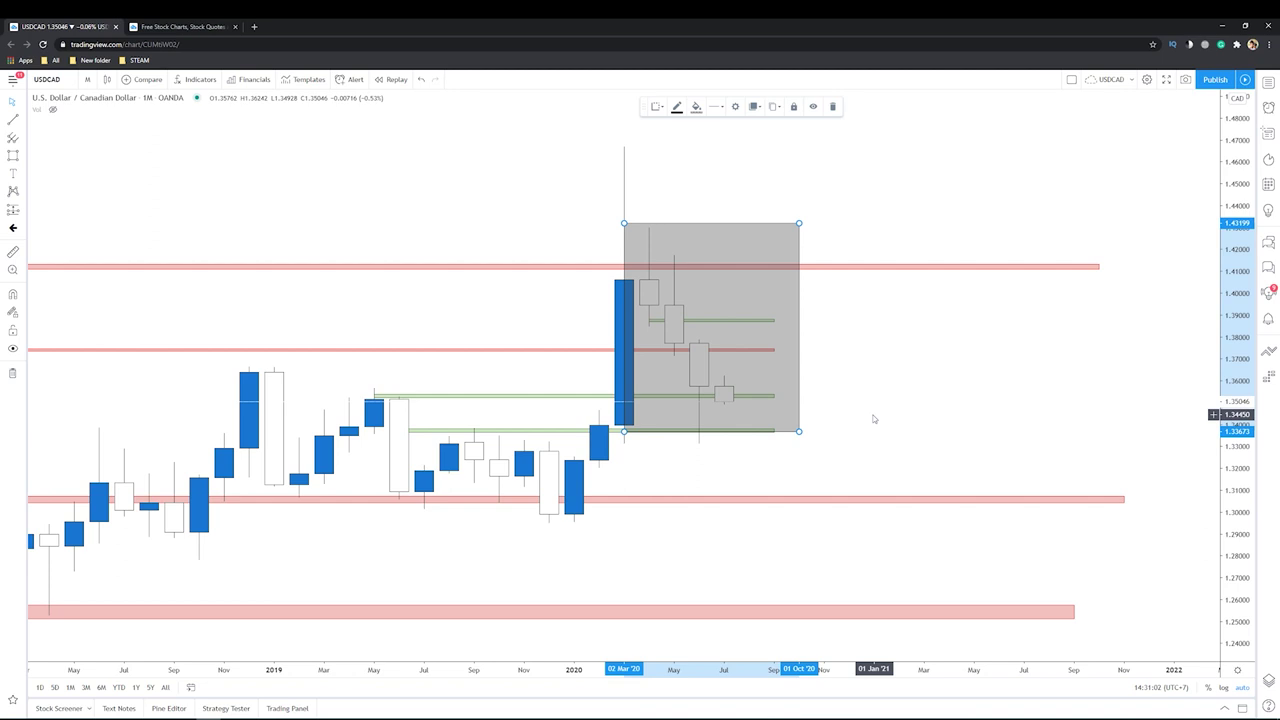
click(727, 409)
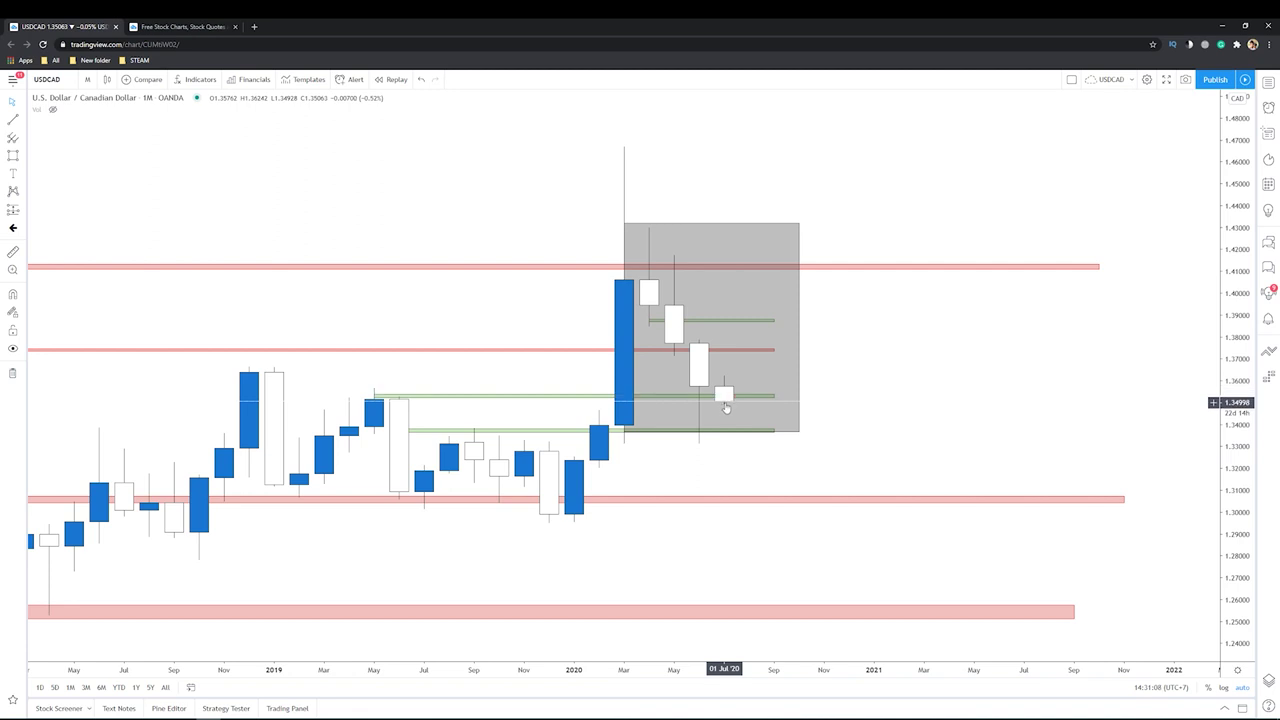
click(798, 428)
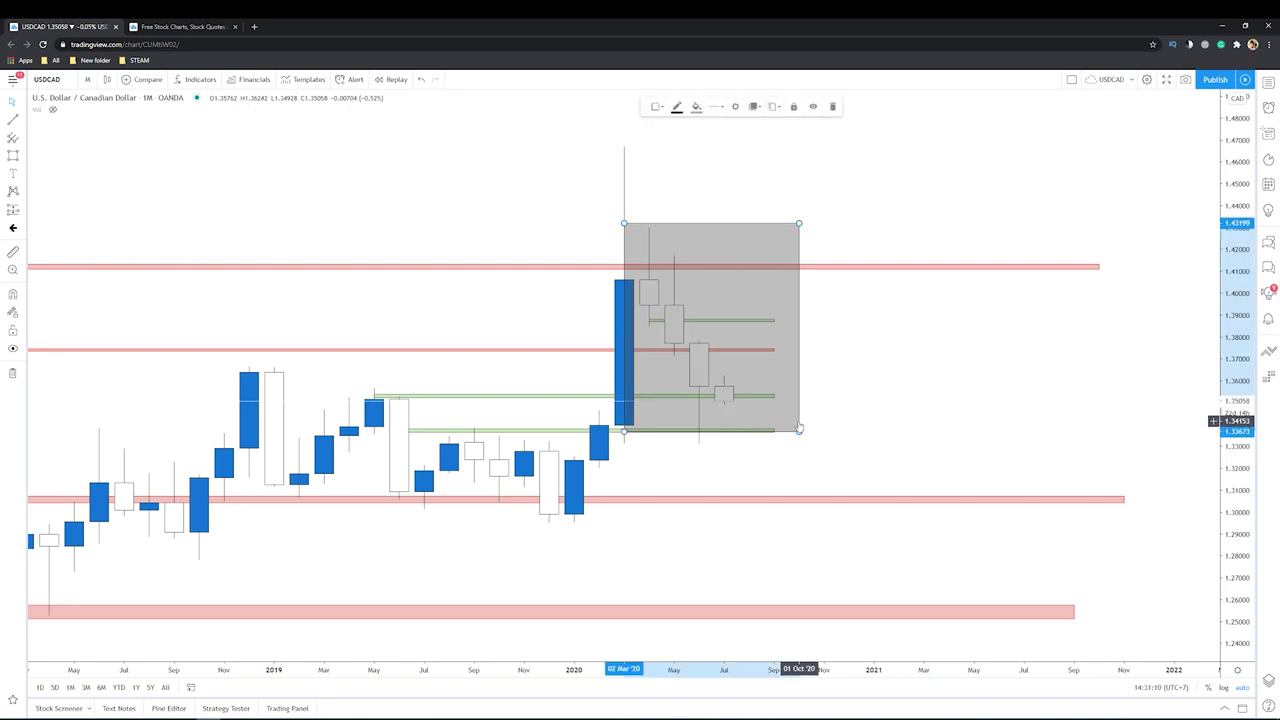
key(Delete)
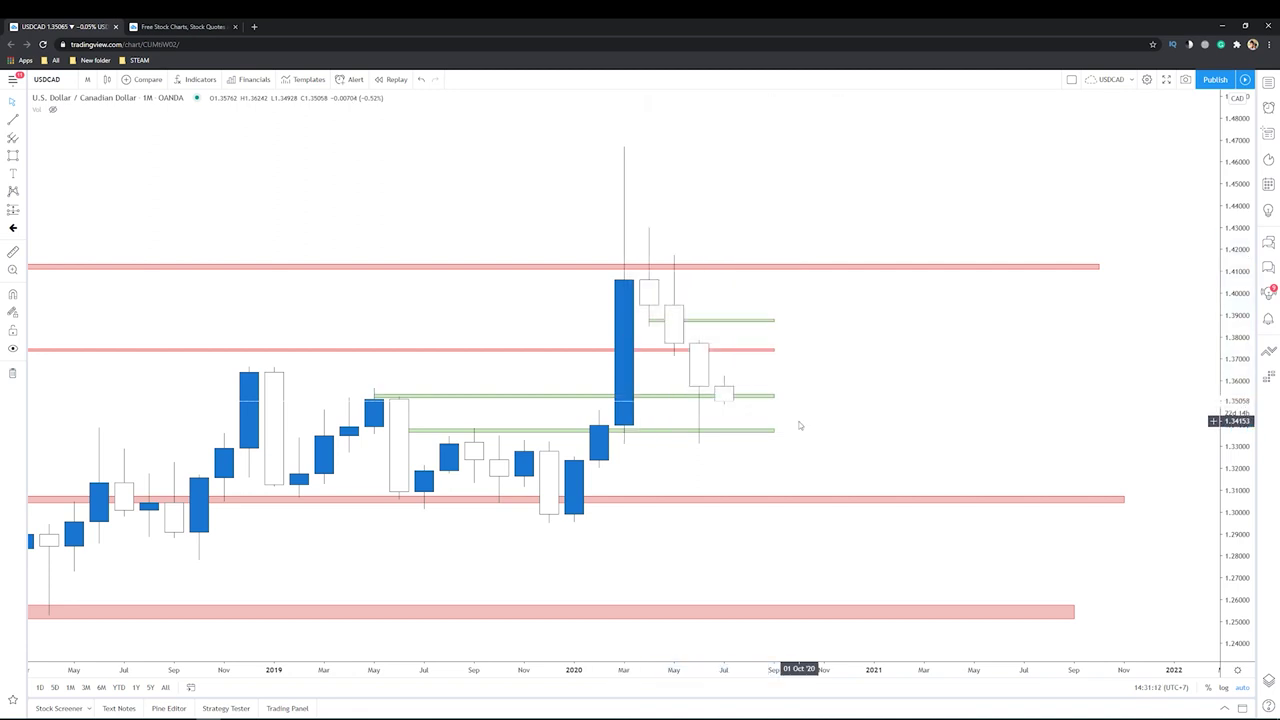
View USDCAD as weekly candles around 2019, then return to the 1-day interval.
click(87, 79)
click(97, 345)
scroll(737, 357, up, 3)
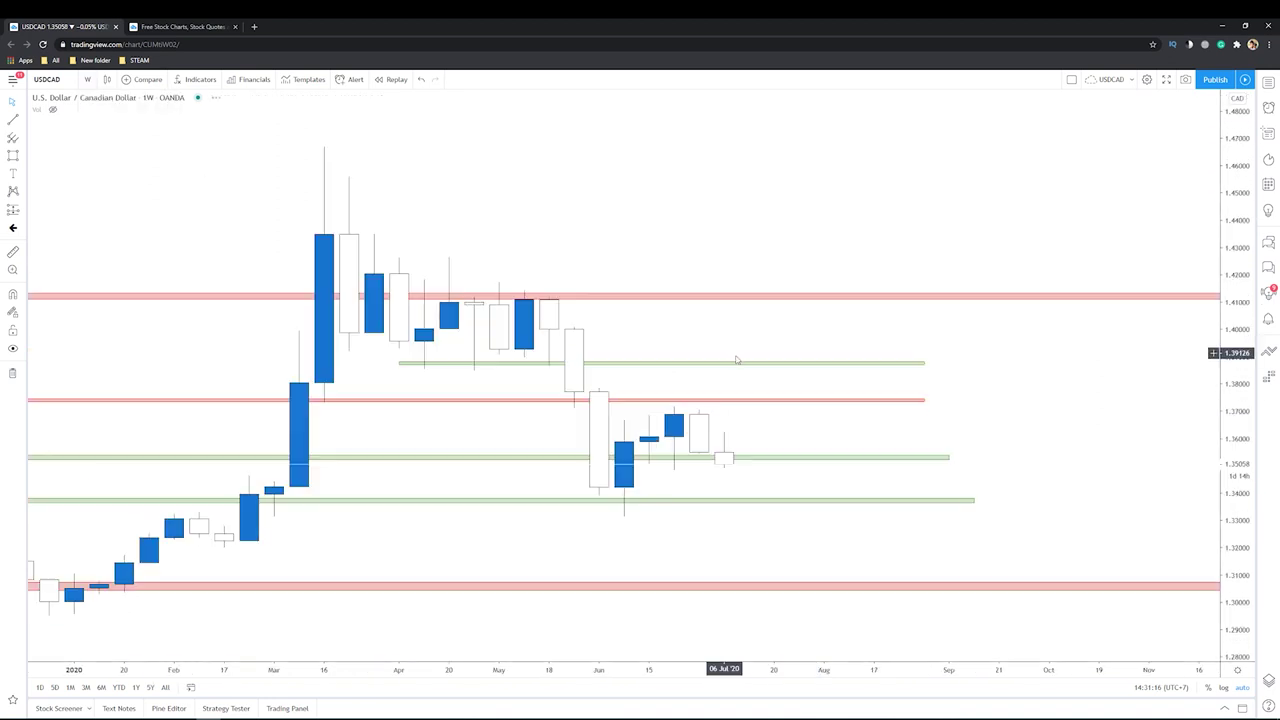
scroll(771, 403, down, 2)
scroll(949, 249, down, 2)
drag(949, 249, 663, 371)
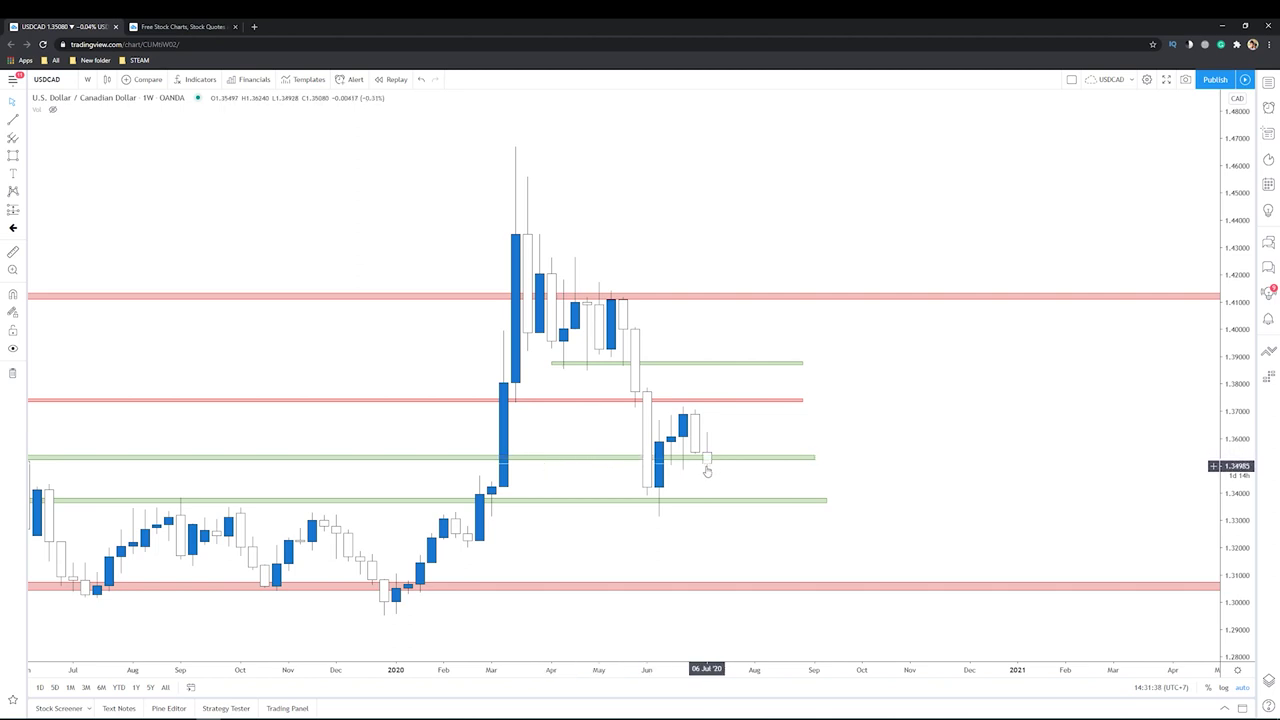
click(88, 80)
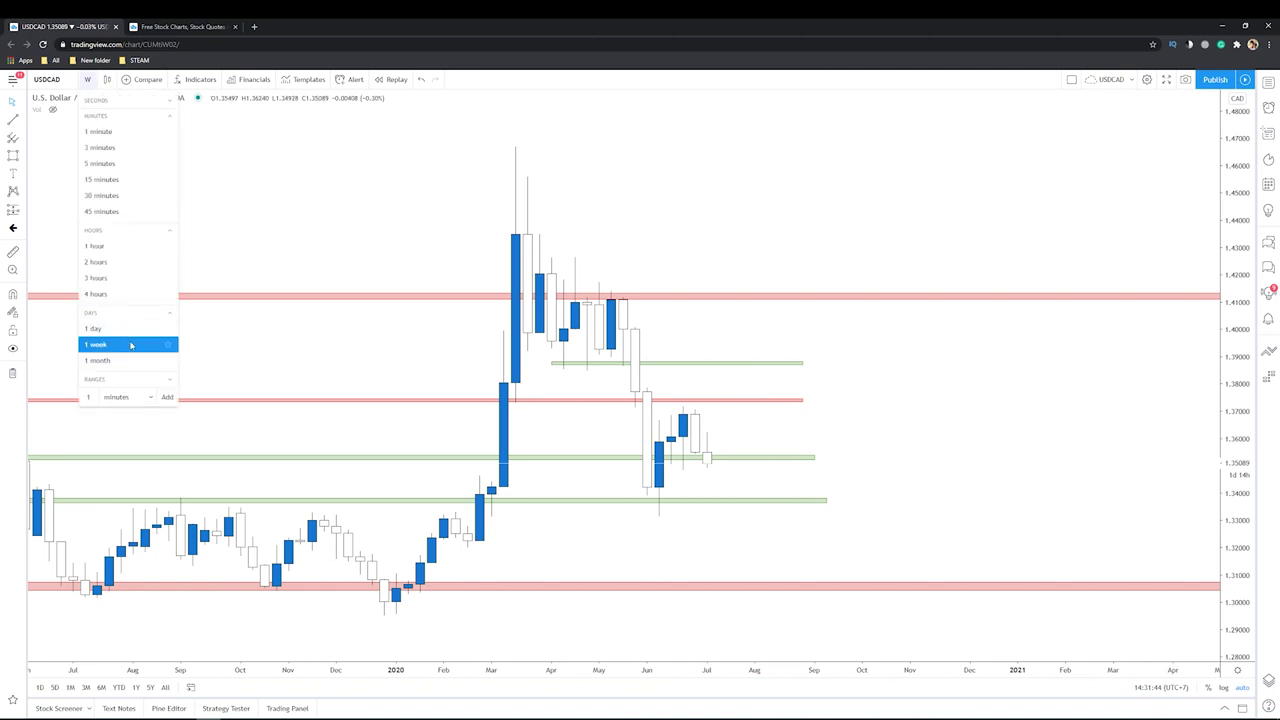
click(100, 329)
Zoom the daily chart and drag the most recent candles into view.
scroll(542, 424, down, 3)
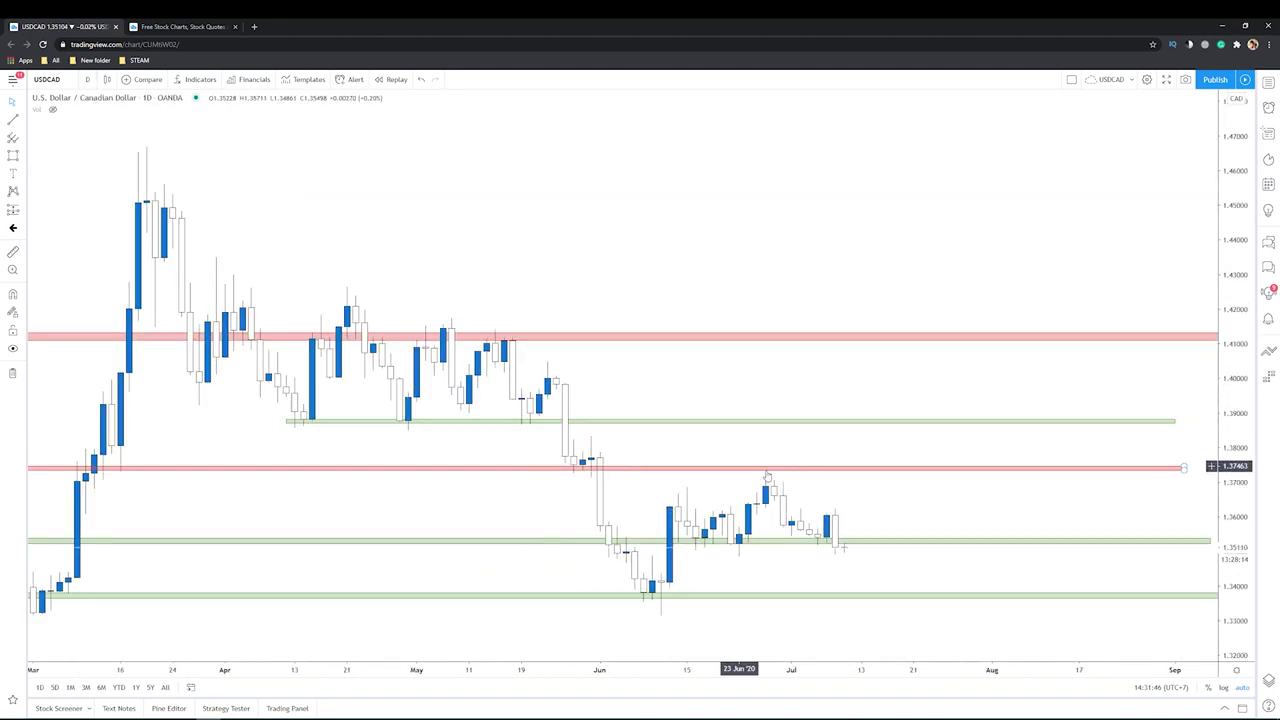
scroll(833, 485, up, 2)
scroll(833, 485, up, 2)
scroll(675, 444, down, 2)
scroll(838, 426, down, 2)
scroll(838, 426, down, 2)
drag(701, 232, 671, 226)
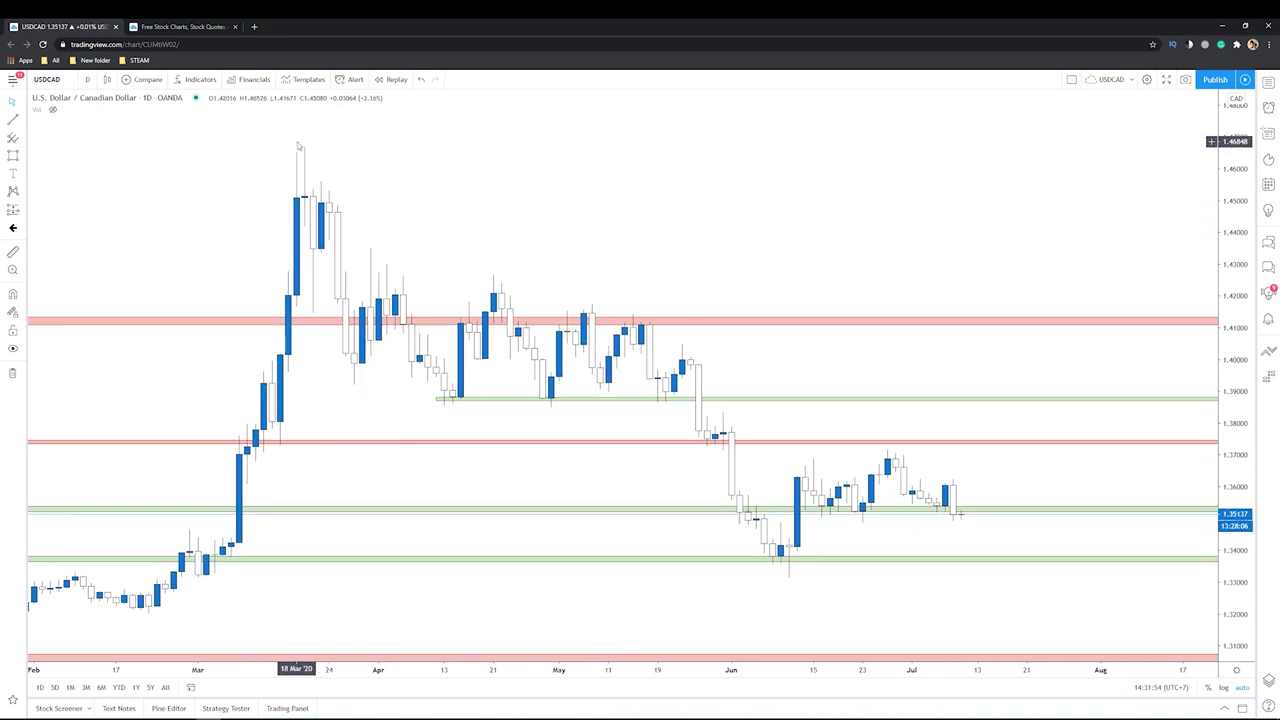
Frame Apr–Jul 2020 so early-July price sits on the green support near 1.3515.
scroll(441, 310, down, 2)
scroll(441, 310, up, 3)
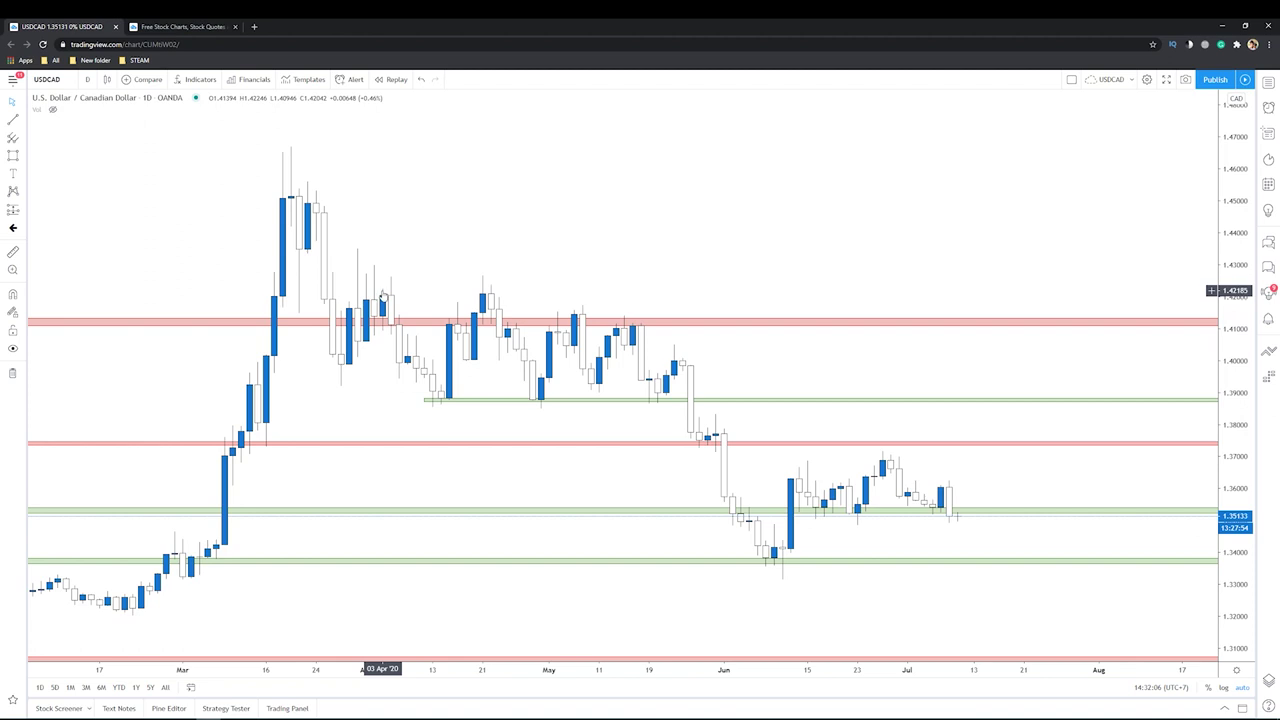
scroll(437, 400, up, 2)
scroll(337, 249, up, 2)
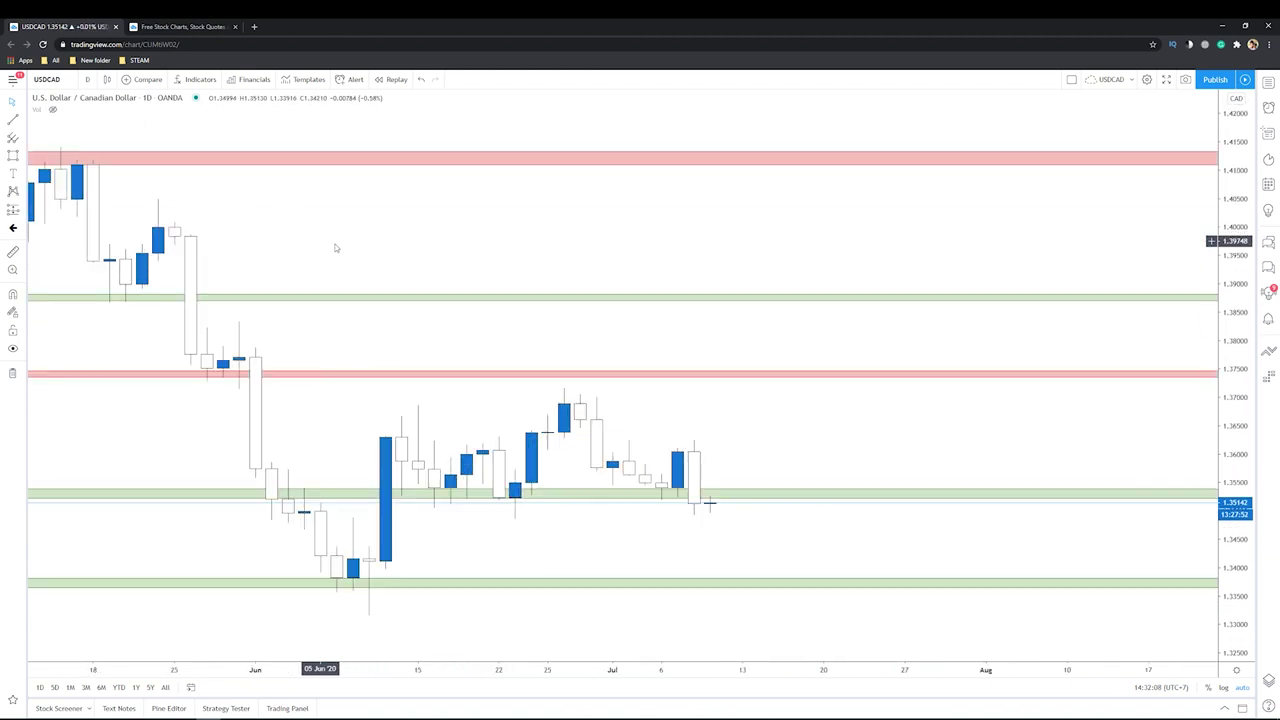
scroll(509, 431, up, 2)
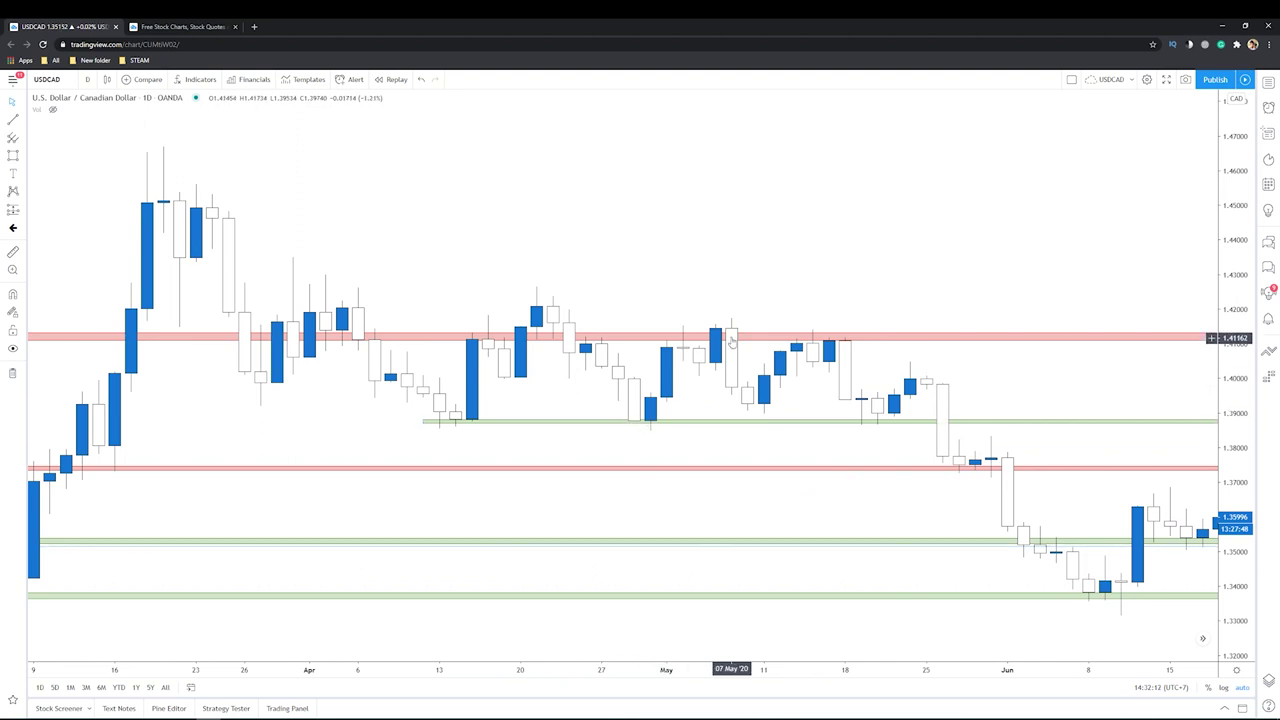
scroll(790, 285, right, 3)
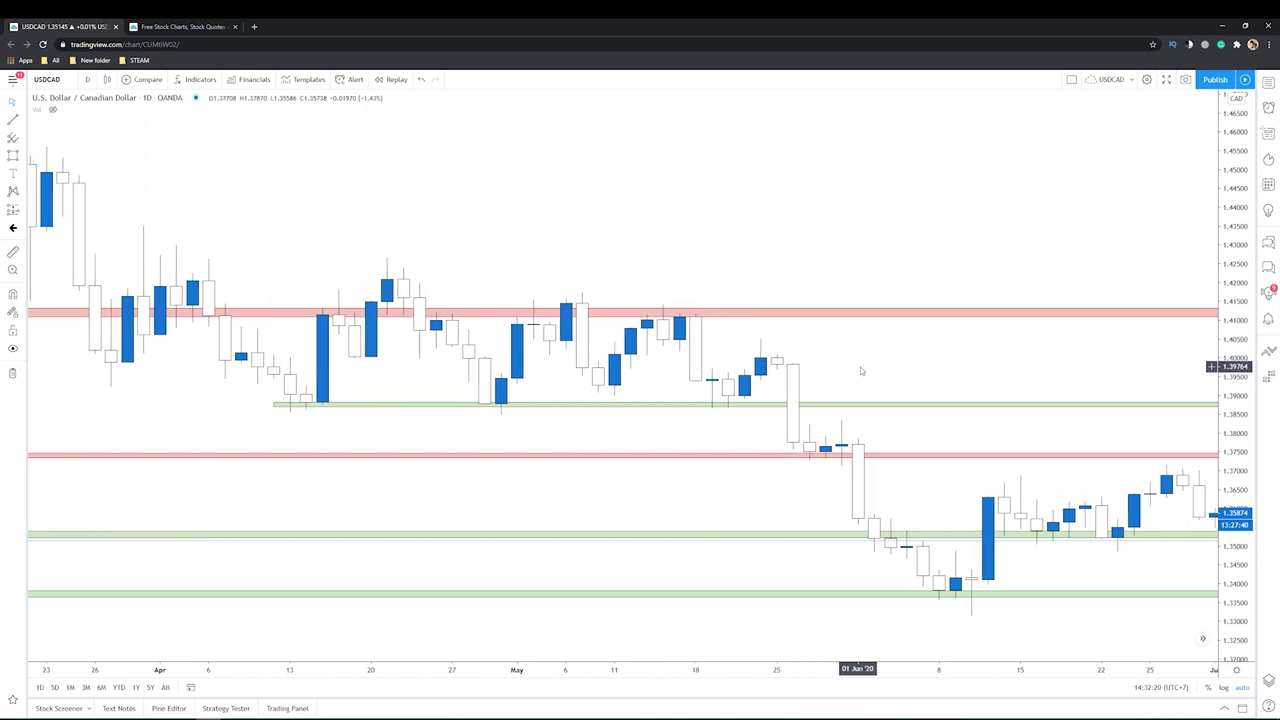
scroll(900, 372, down, 1)
scroll(905, 378, down, 1)
scroll(900, 380, up, 1)
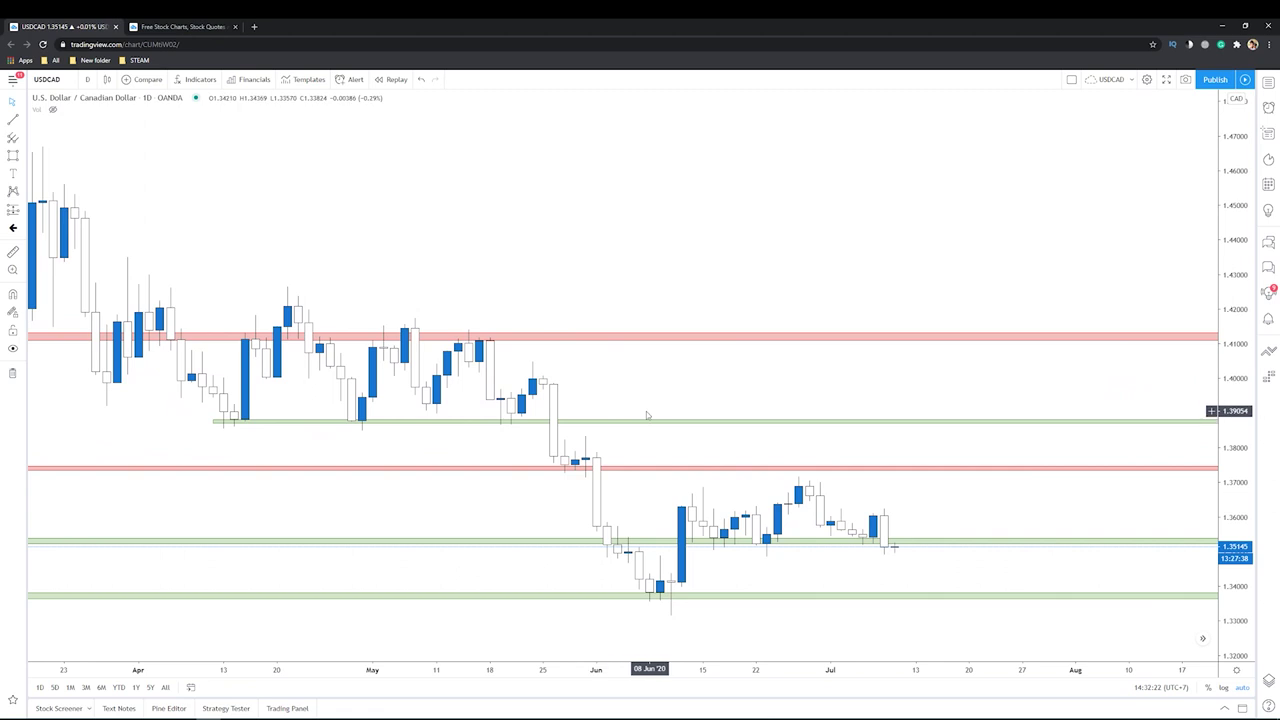
scroll(680, 480, up, 1)
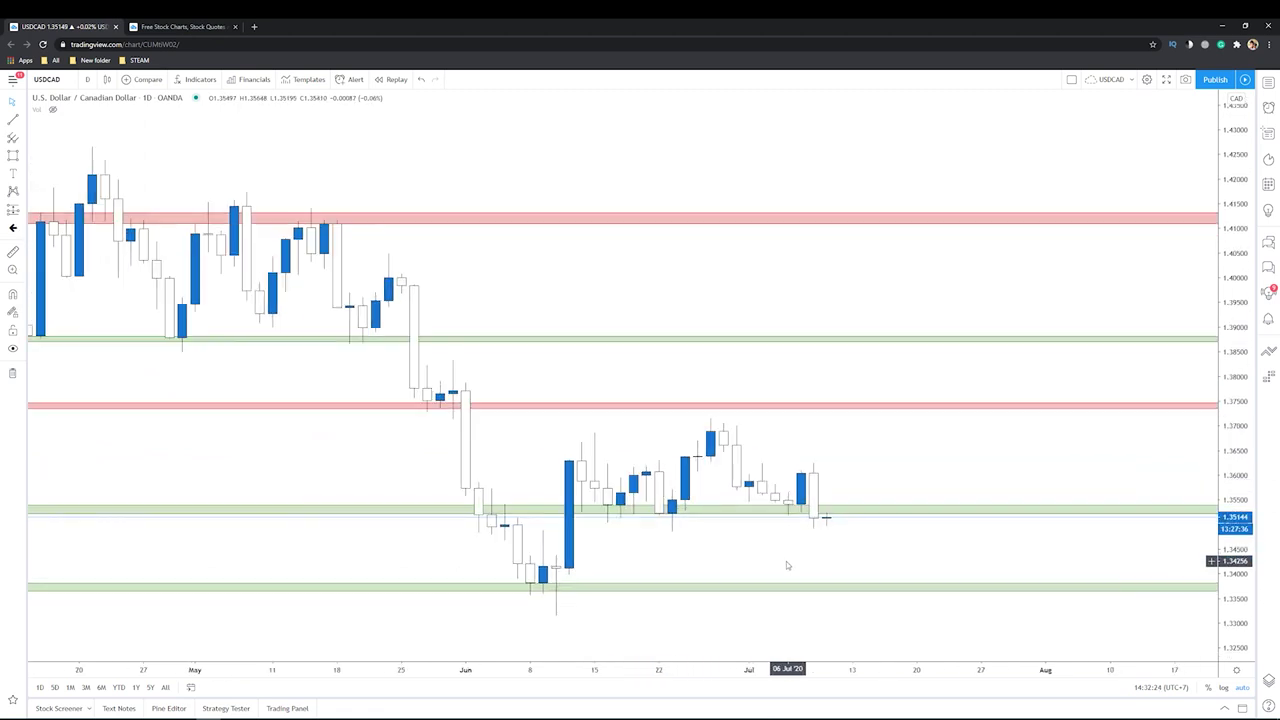
scroll(772, 553, up, 1)
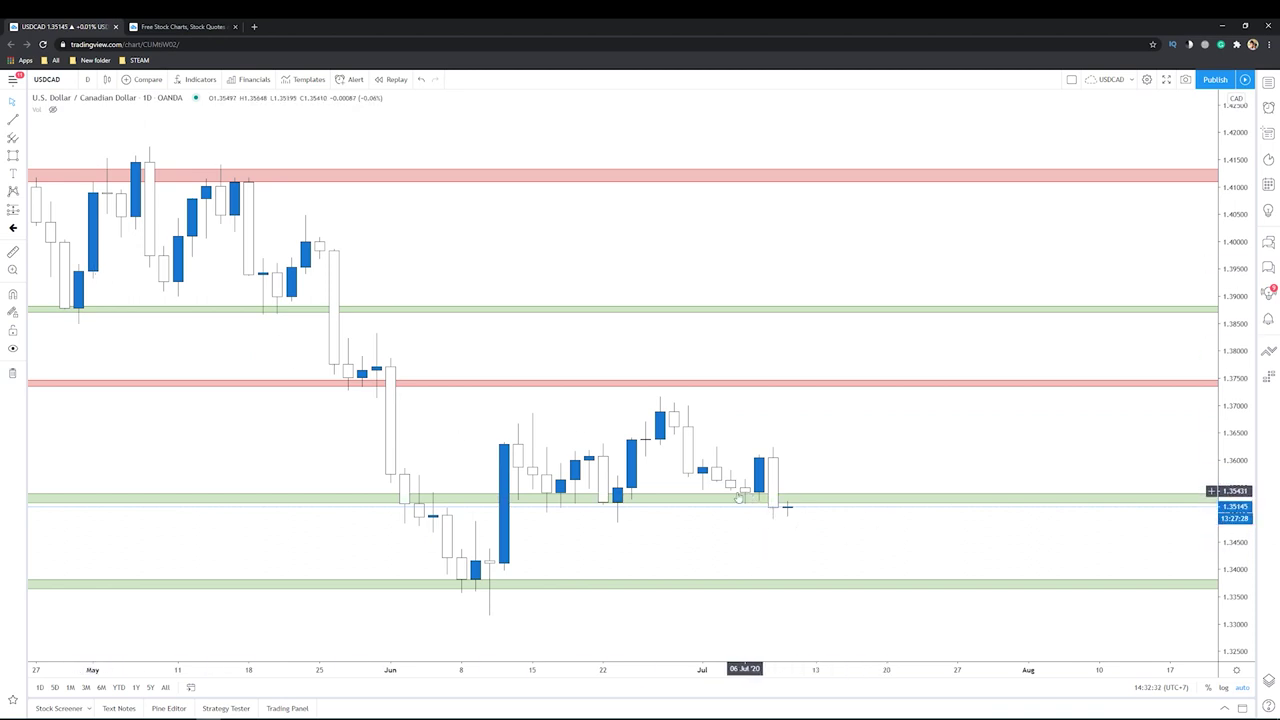
Draw a rectangle over the 3–7 July candles with orange outline and opaque orange fill.
key(alt+shift+r)
drag(730, 476, 760, 501)
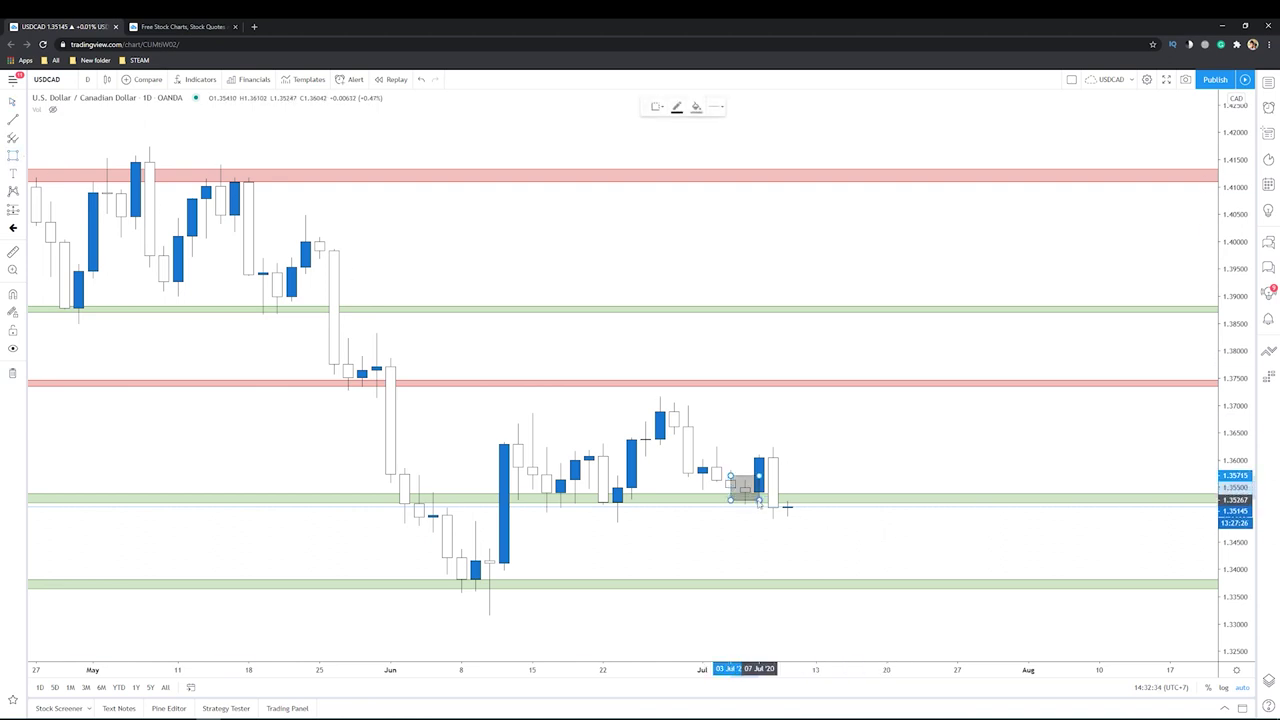
click(676, 107)
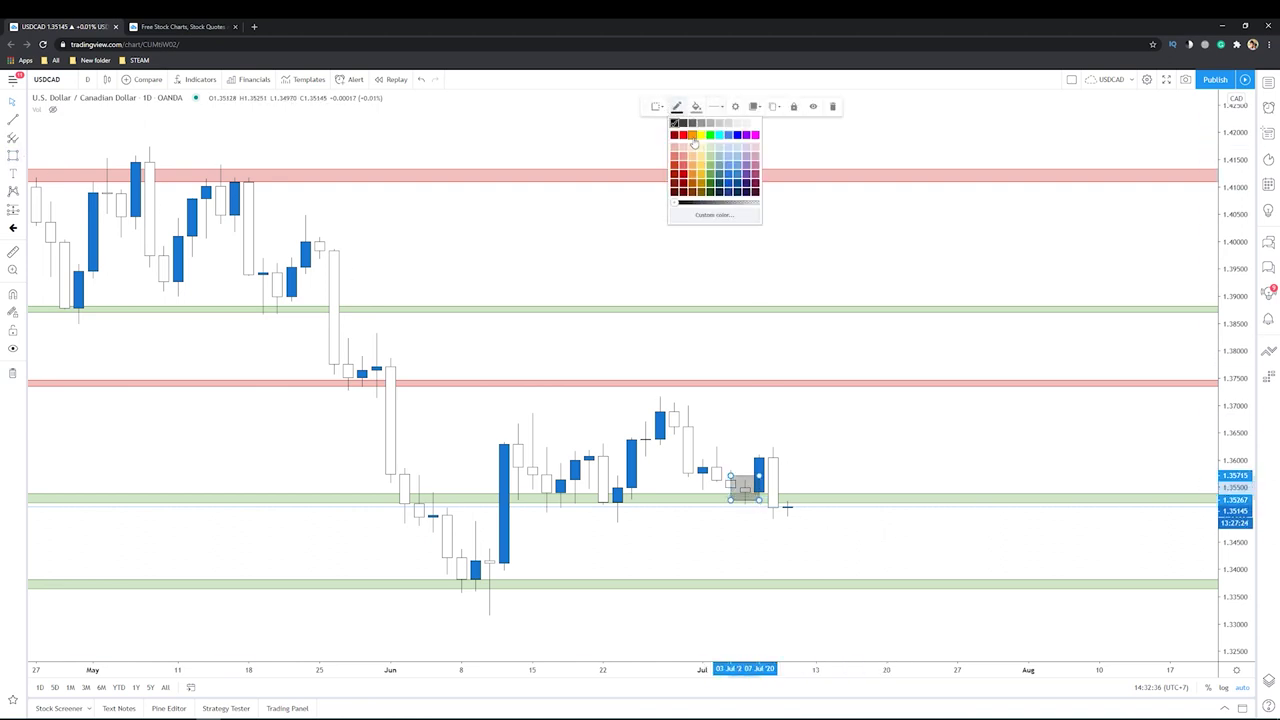
click(692, 136)
click(696, 107)
click(711, 158)
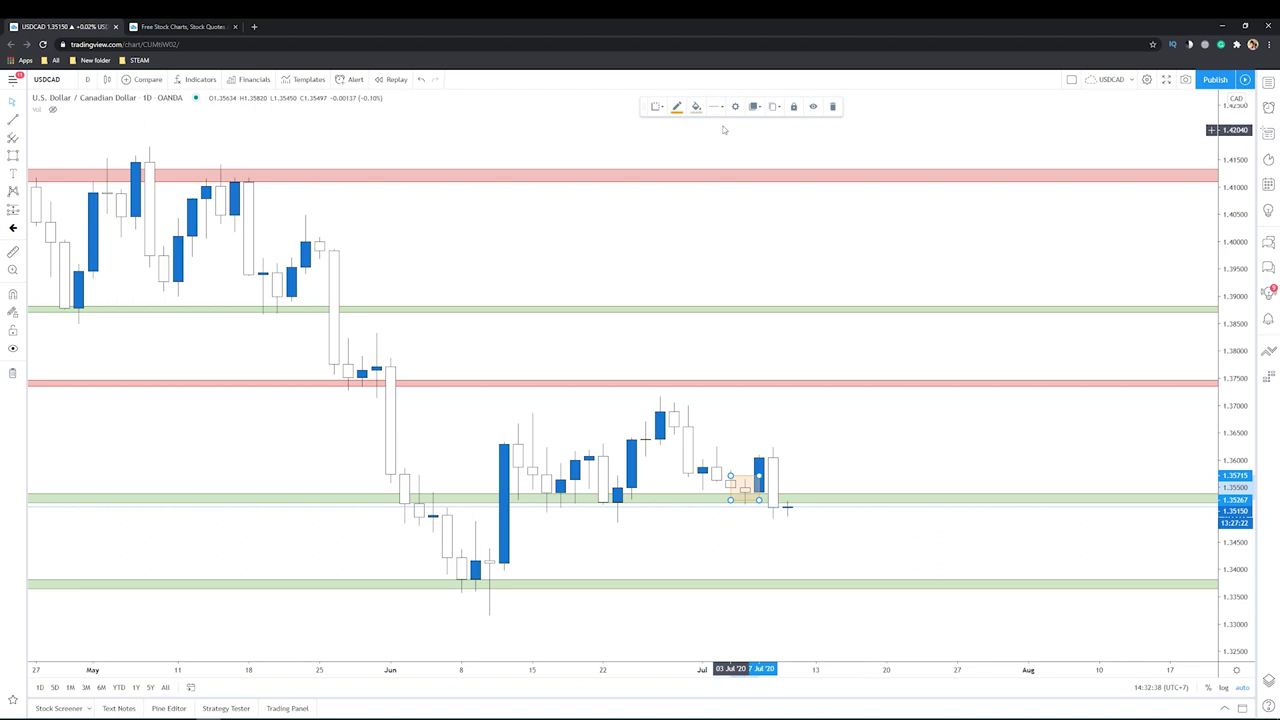
click(696, 107)
click(713, 180)
Zoom the chart and briefly select, then deselect, the green support zone.
scroll(719, 532, up, 2)
scroll(605, 517, up, 2)
scroll(778, 533, up, 2)
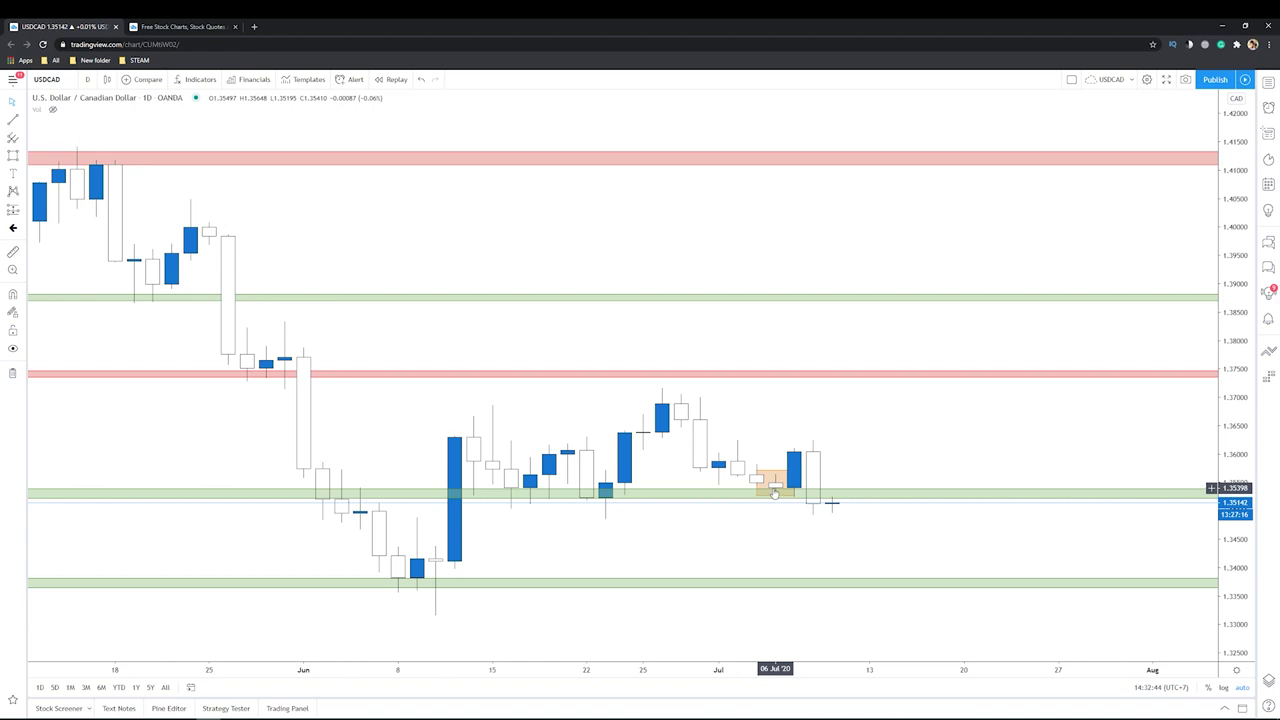
click(368, 495)
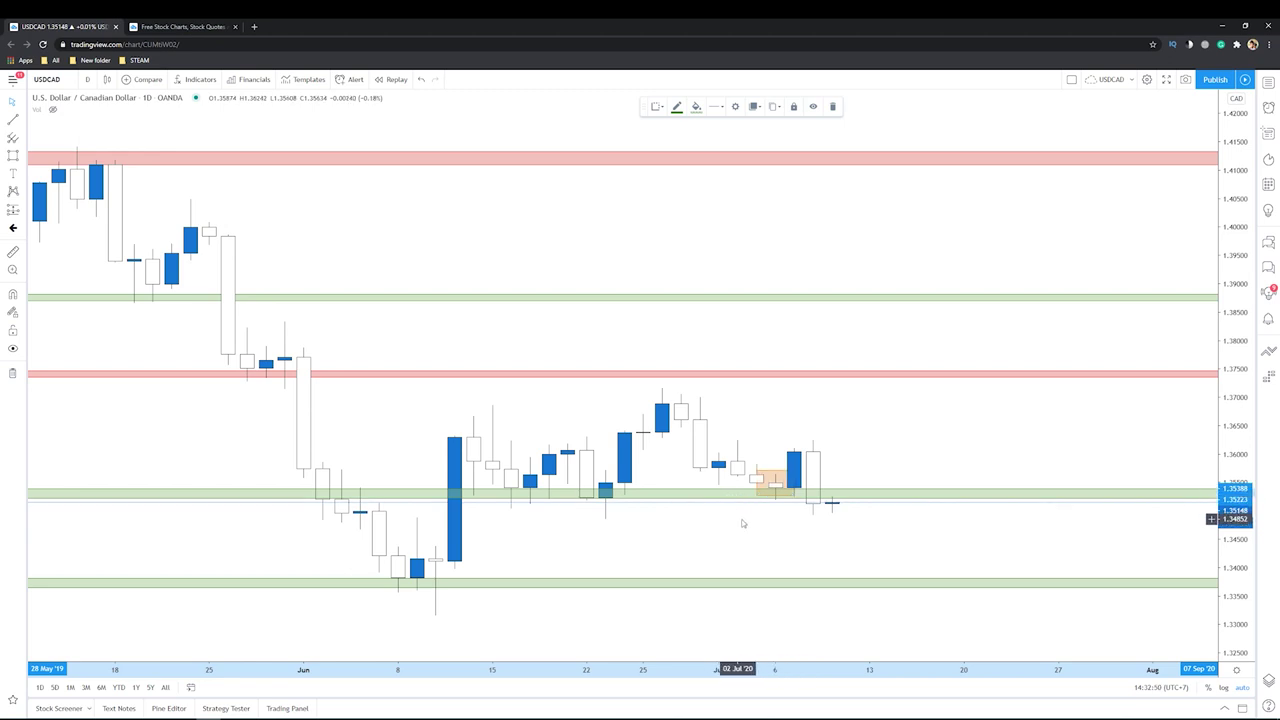
click(745, 522)
scroll(745, 522, up, 3)
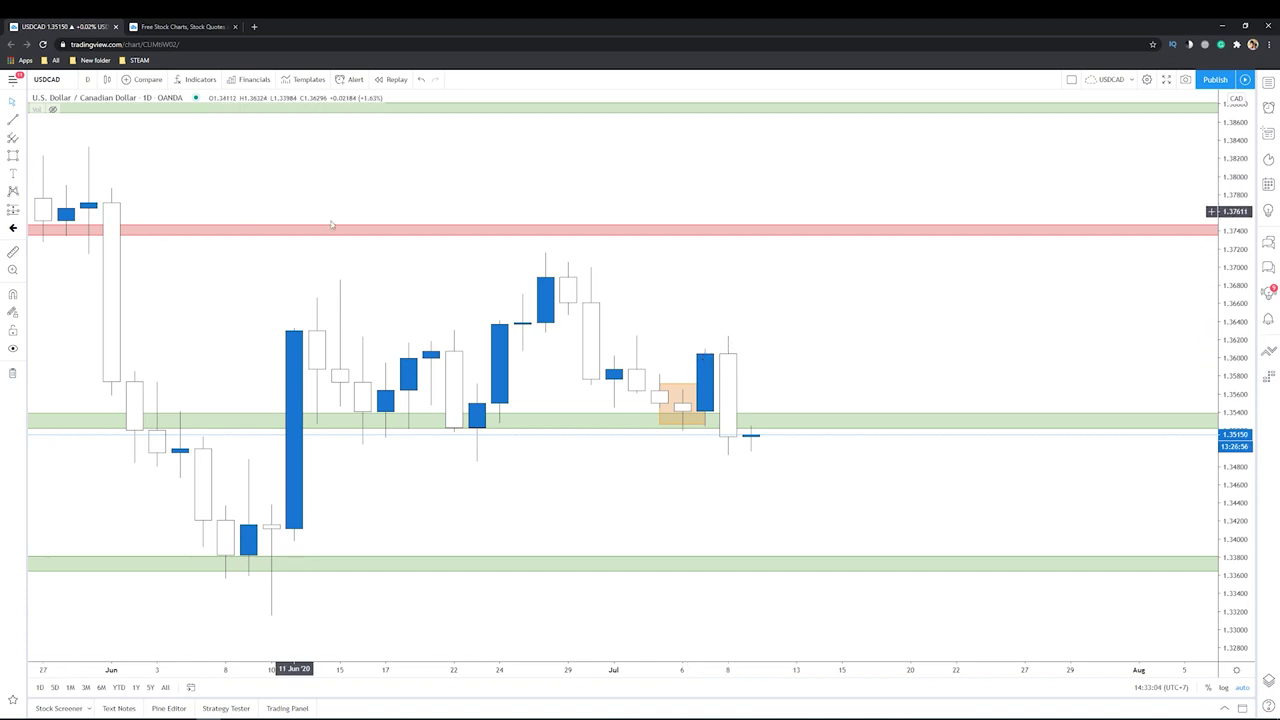
Duplicate the upper red resistance zone and place the copy near 1.370.
click(427, 236)
mouse_move(630, 232)
mouse_down()
mouse_move(613, 220)
mouse_move(613, 272)
mouse_up()
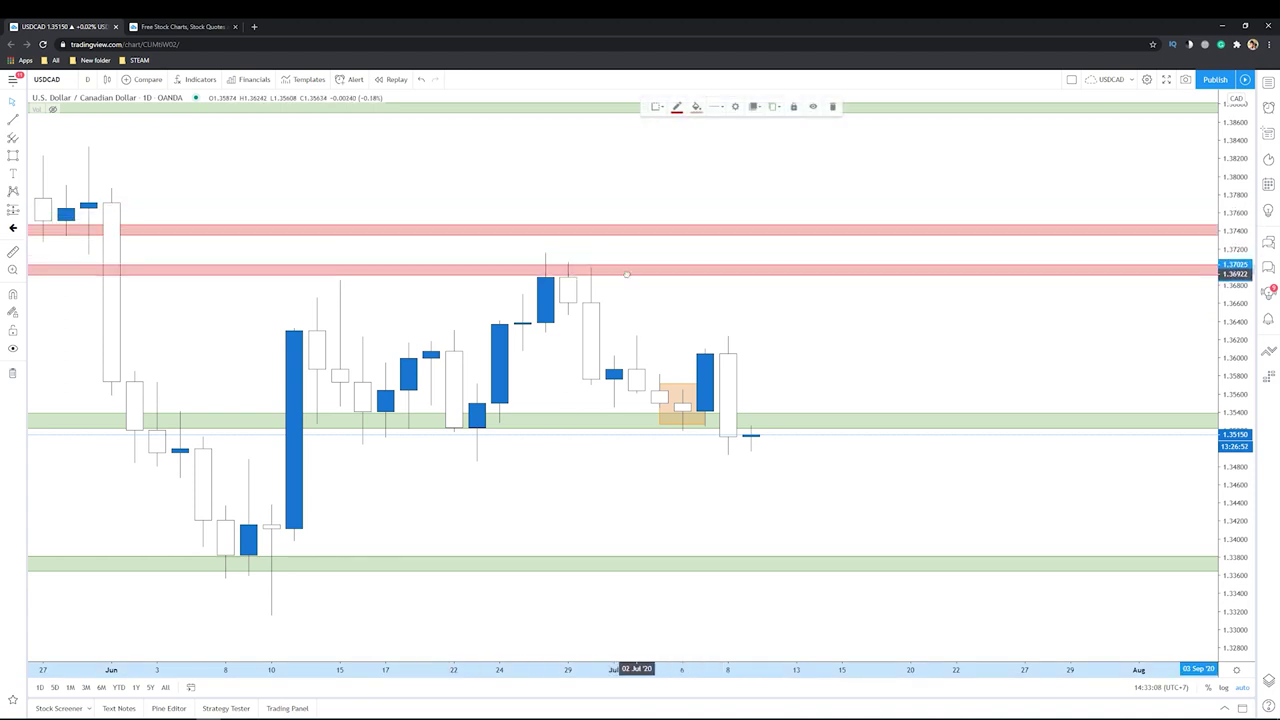
click(715, 318)
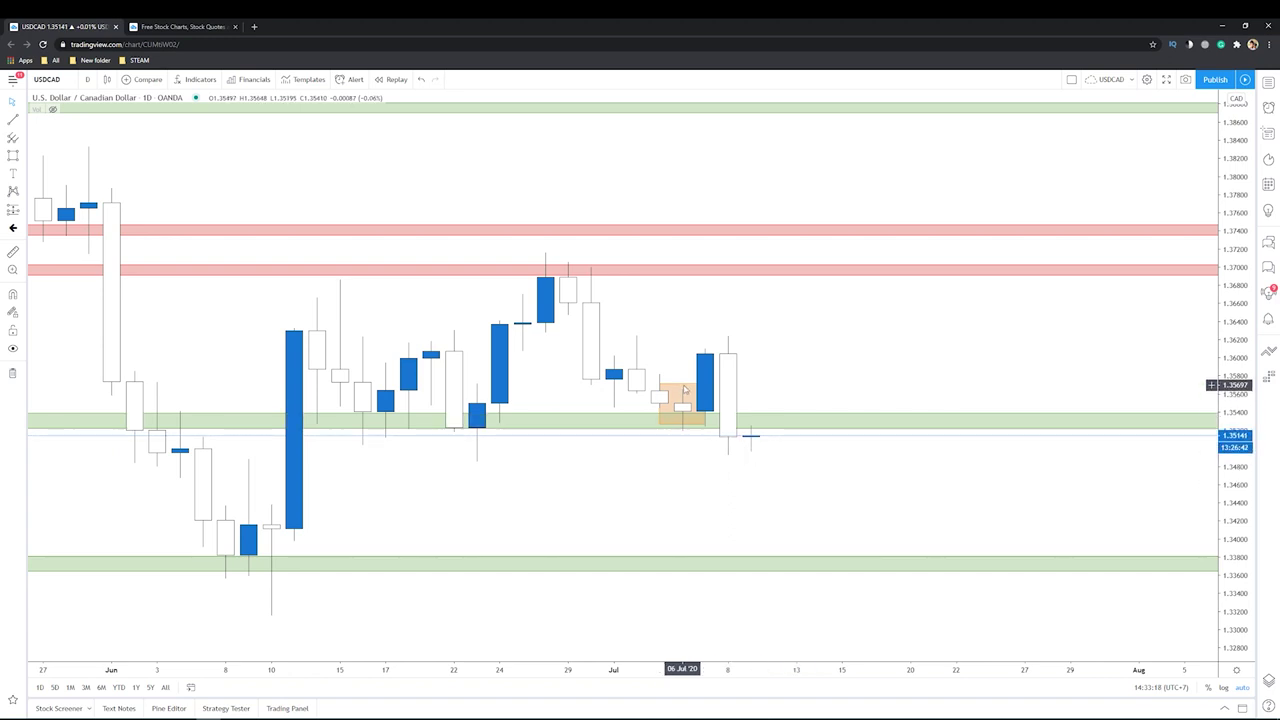
Move and stretch the orange box over the 07–09 Jul candles, then delete it.
mouse_move(684, 390)
mouse_down()
mouse_move(731, 351)
mouse_move(751, 460)
mouse_up()
click(788, 469)
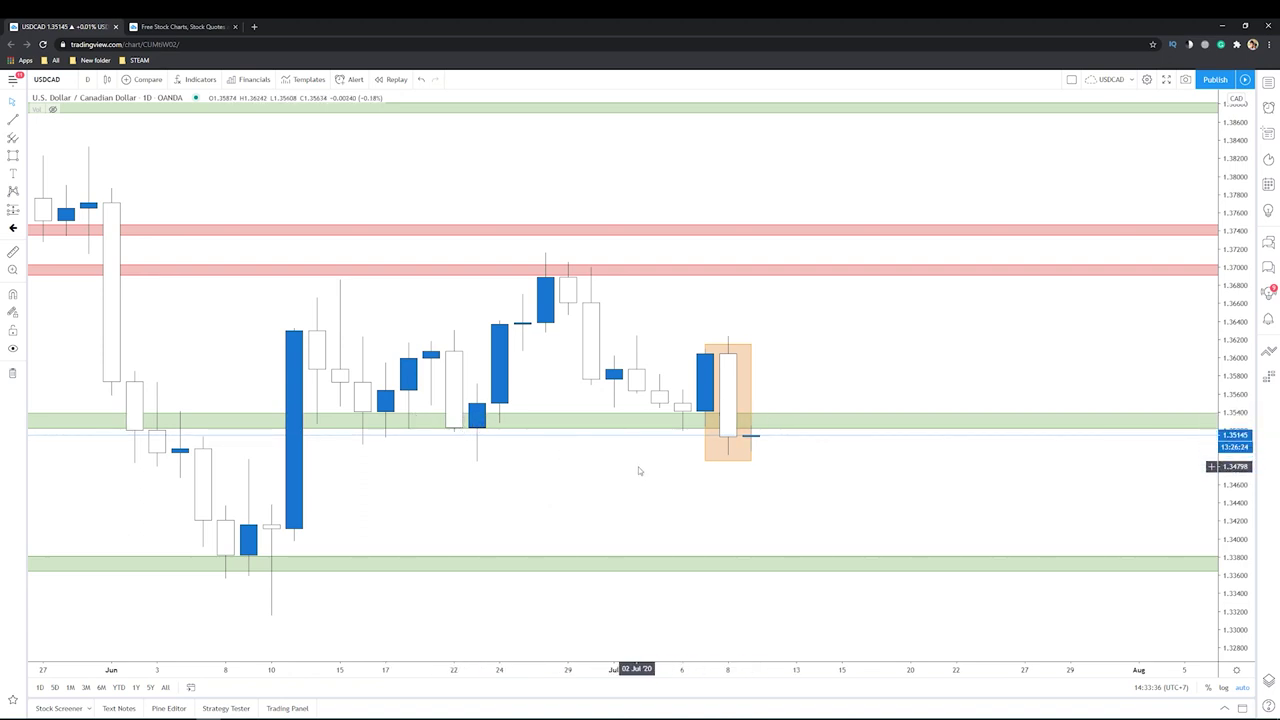
click(751, 404)
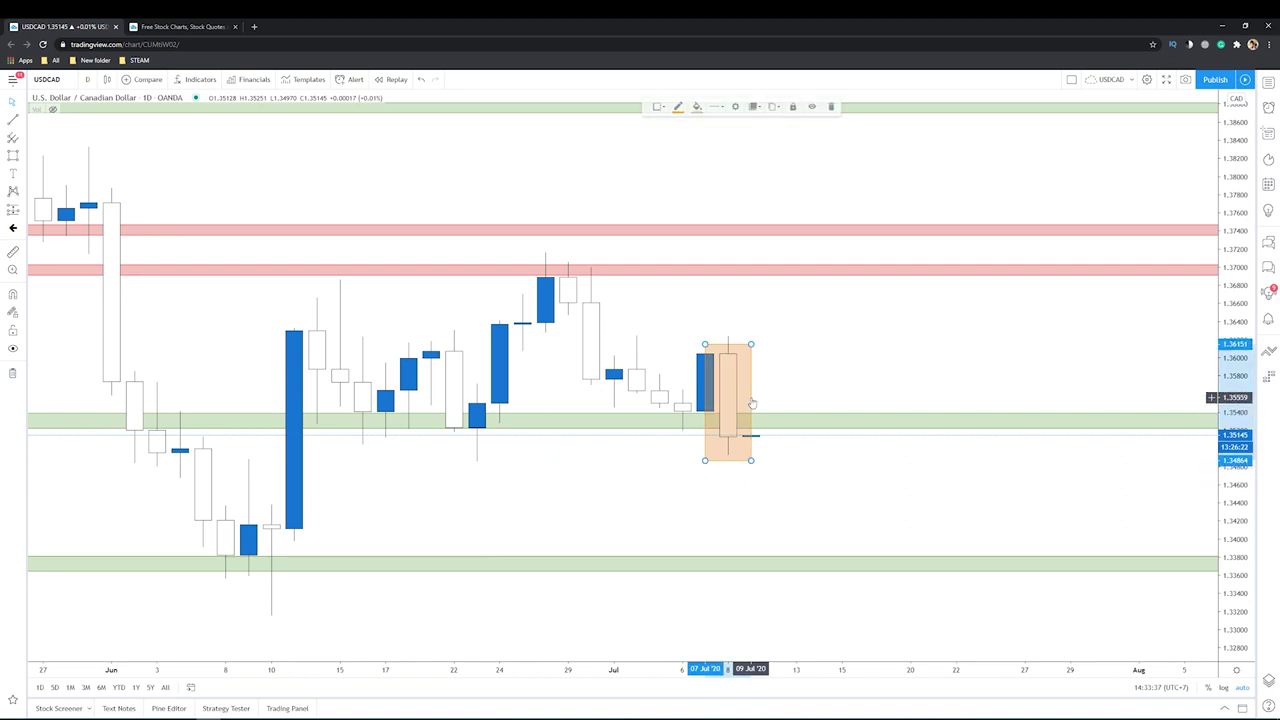
key(Delete)
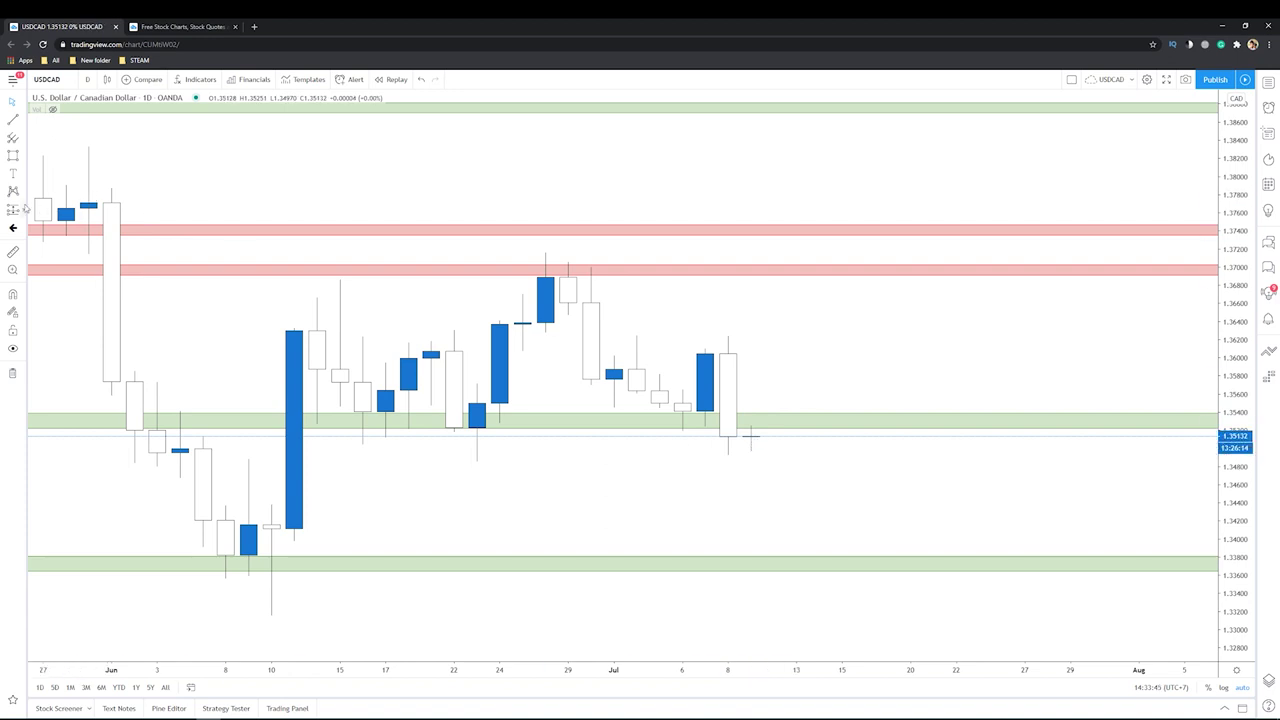
click(27, 214)
Place a short position on the latest candle and set its stop and target levels.
click(70, 227)
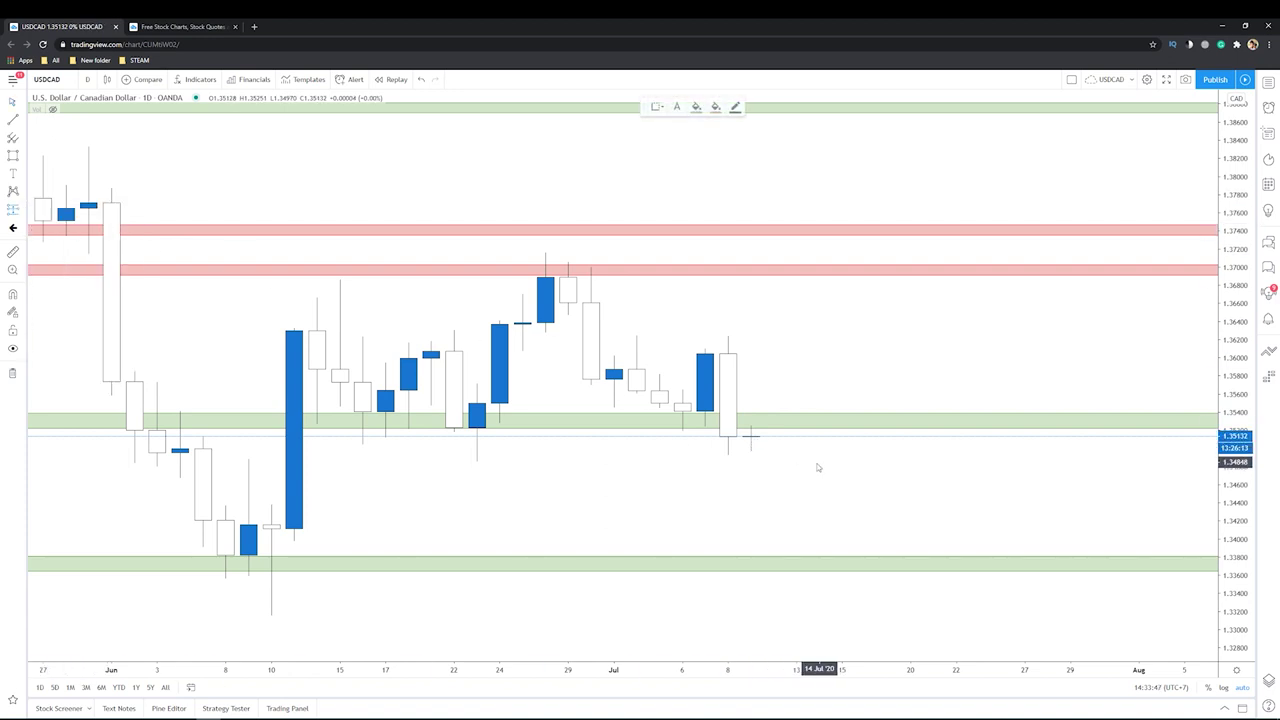
click(751, 433)
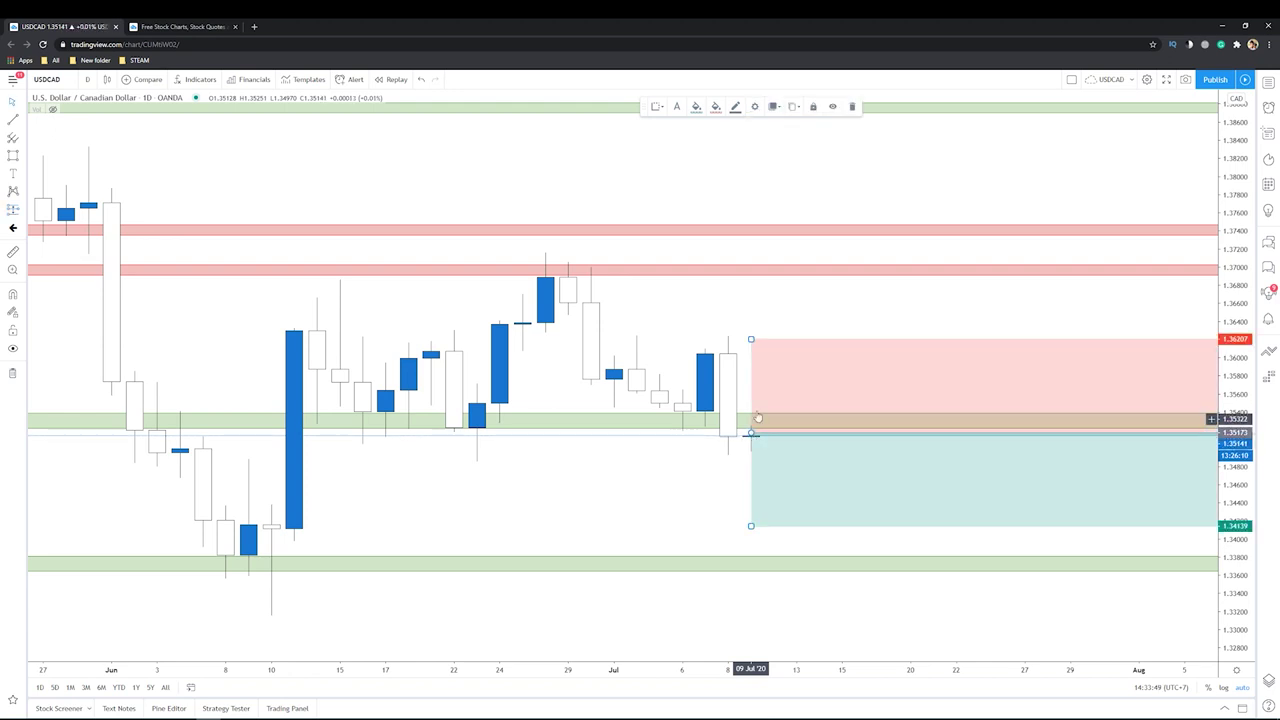
drag(751, 335, 752, 350)
scroll(800, 420, down, 3)
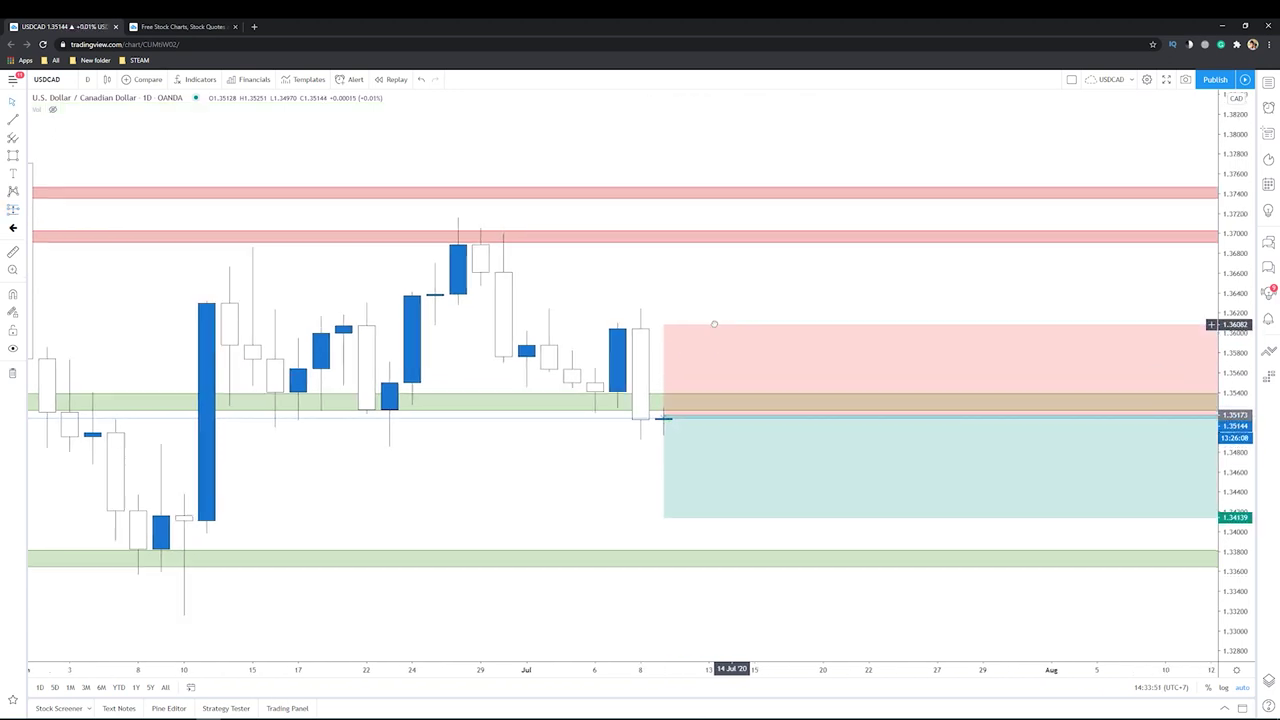
scroll(831, 462, up, 3)
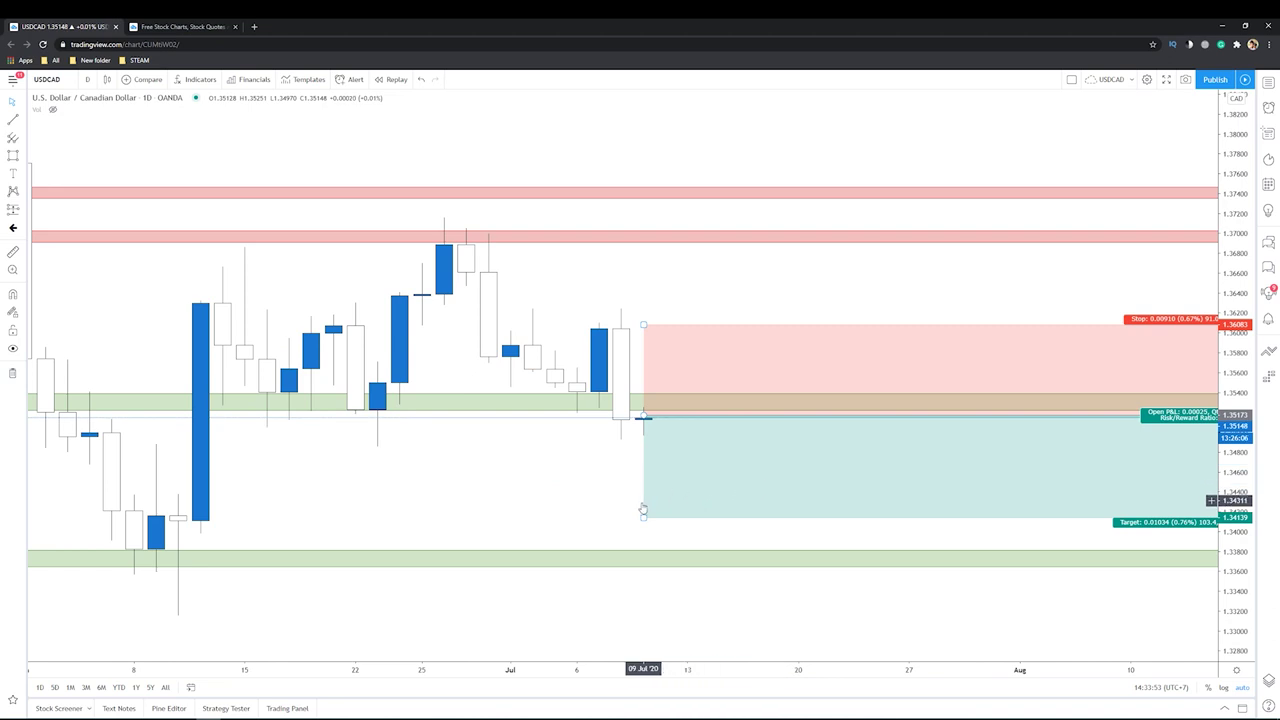
drag(641, 519, 643, 523)
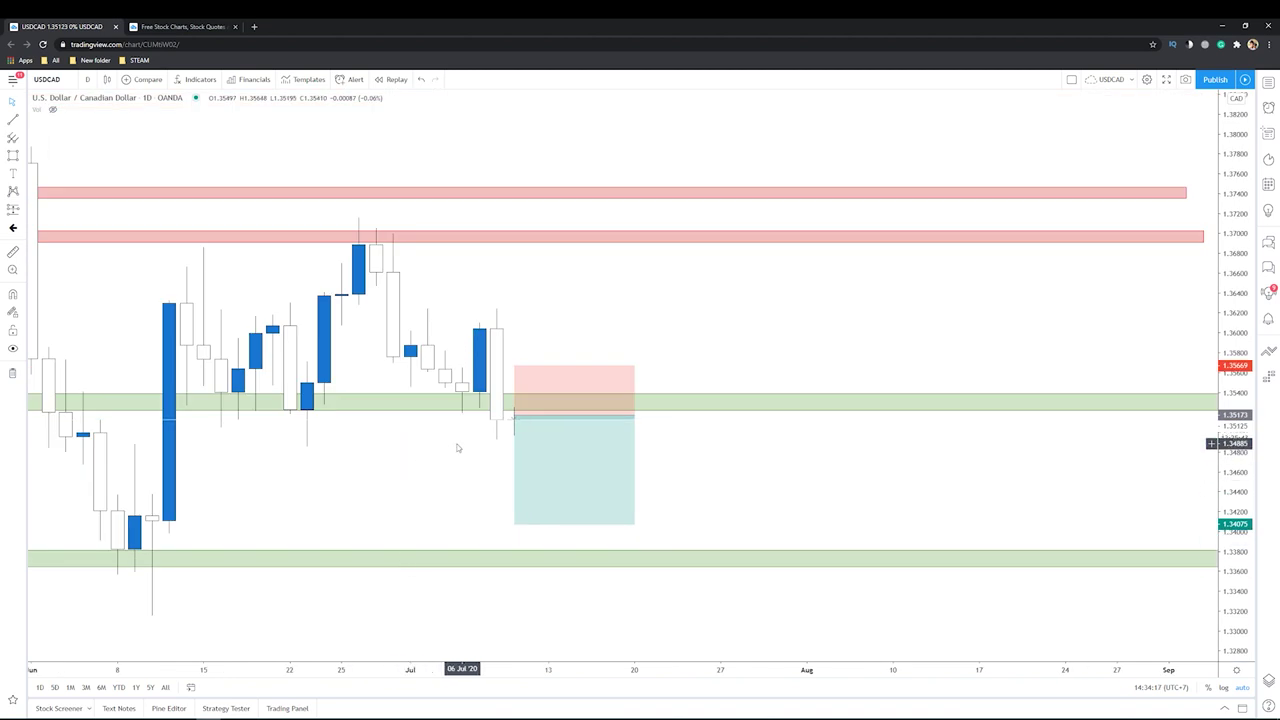
Raise the short position's stop to 1.35684 and zoom so its labels show.
click(514, 414)
drag(513, 363, 513, 361)
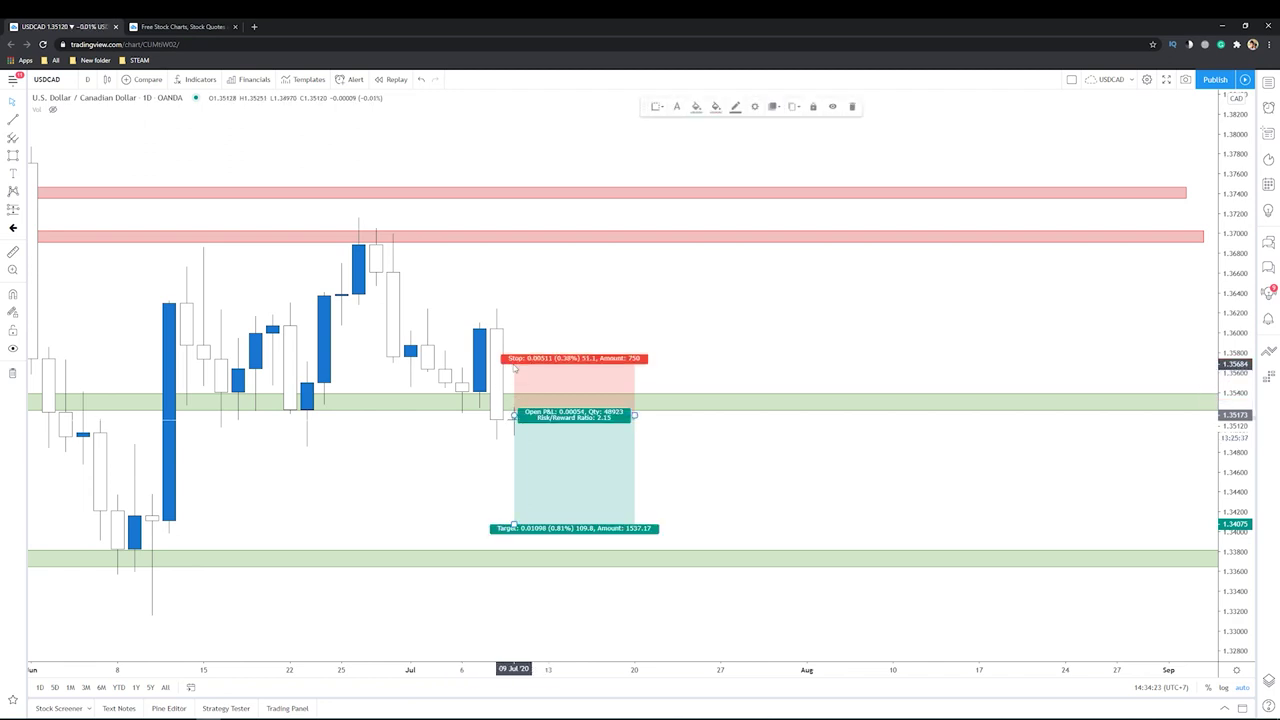
click(685, 457)
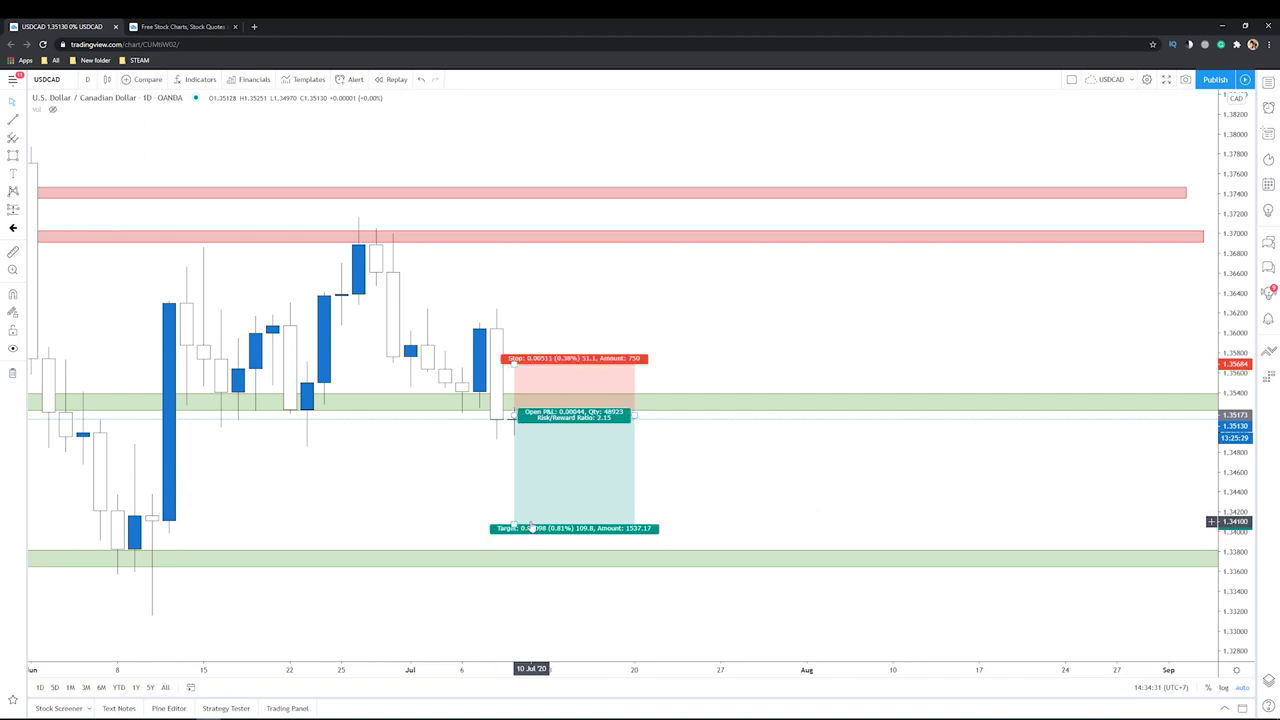
scroll(449, 512, down, 1)
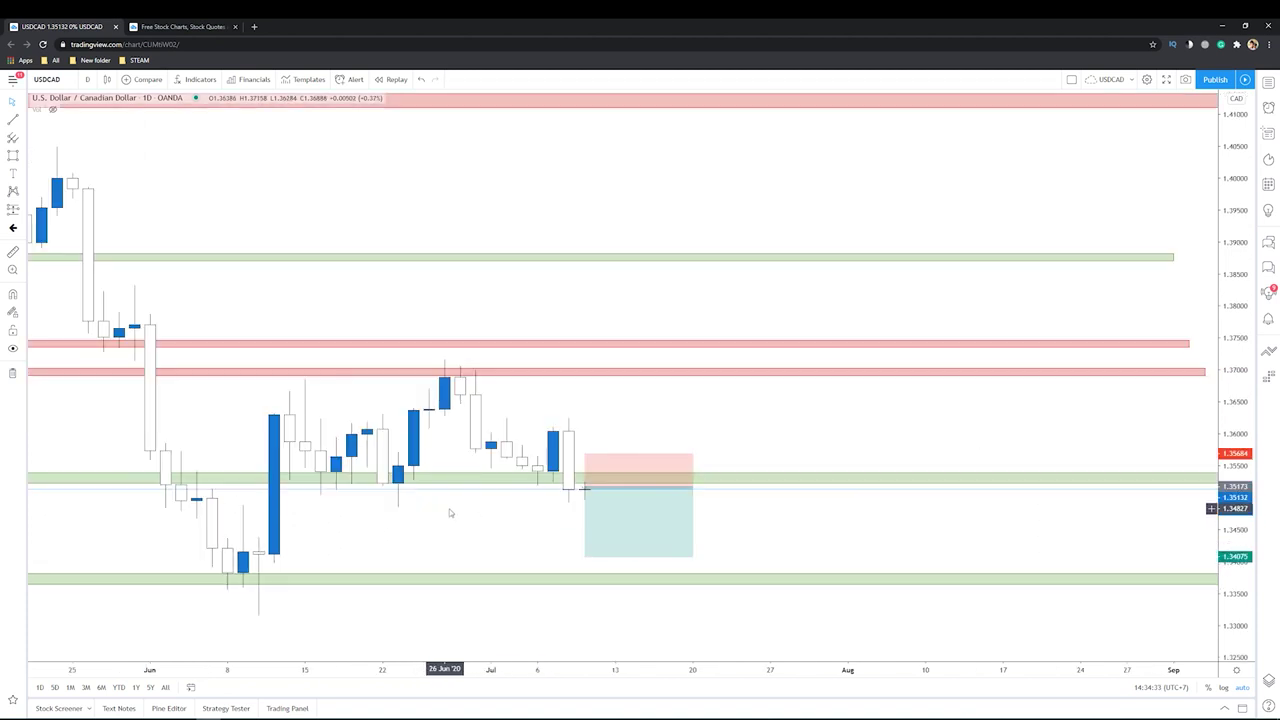
scroll(446, 507, up, 2)
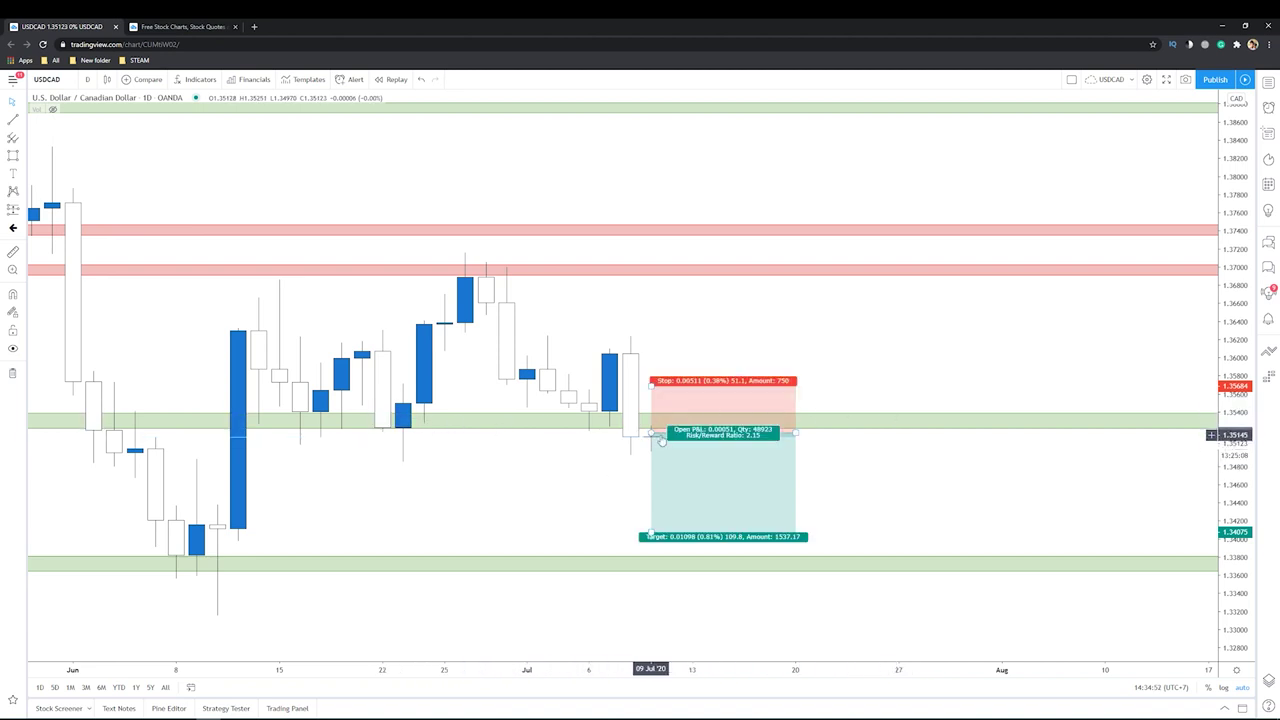
Shift the short position later and brush a loop around the latest candles below the green zone.
drag(652, 436, 668, 395)
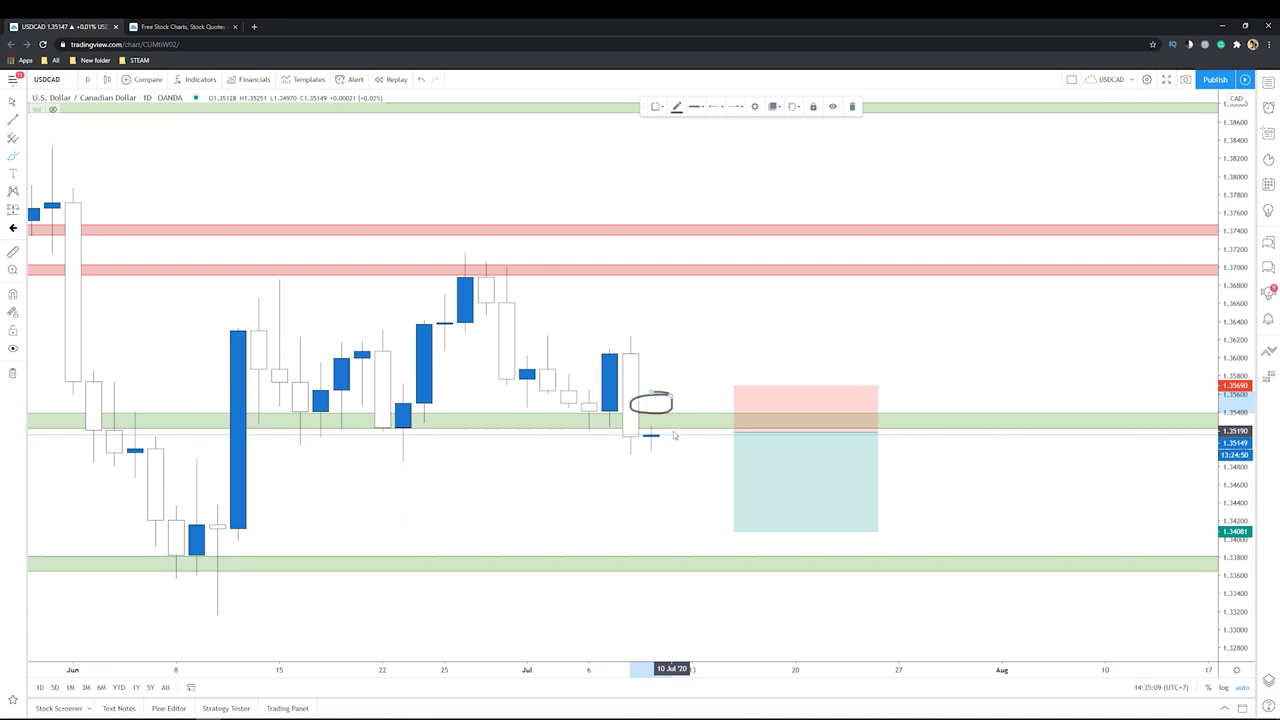
drag(658, 436, 733, 538)
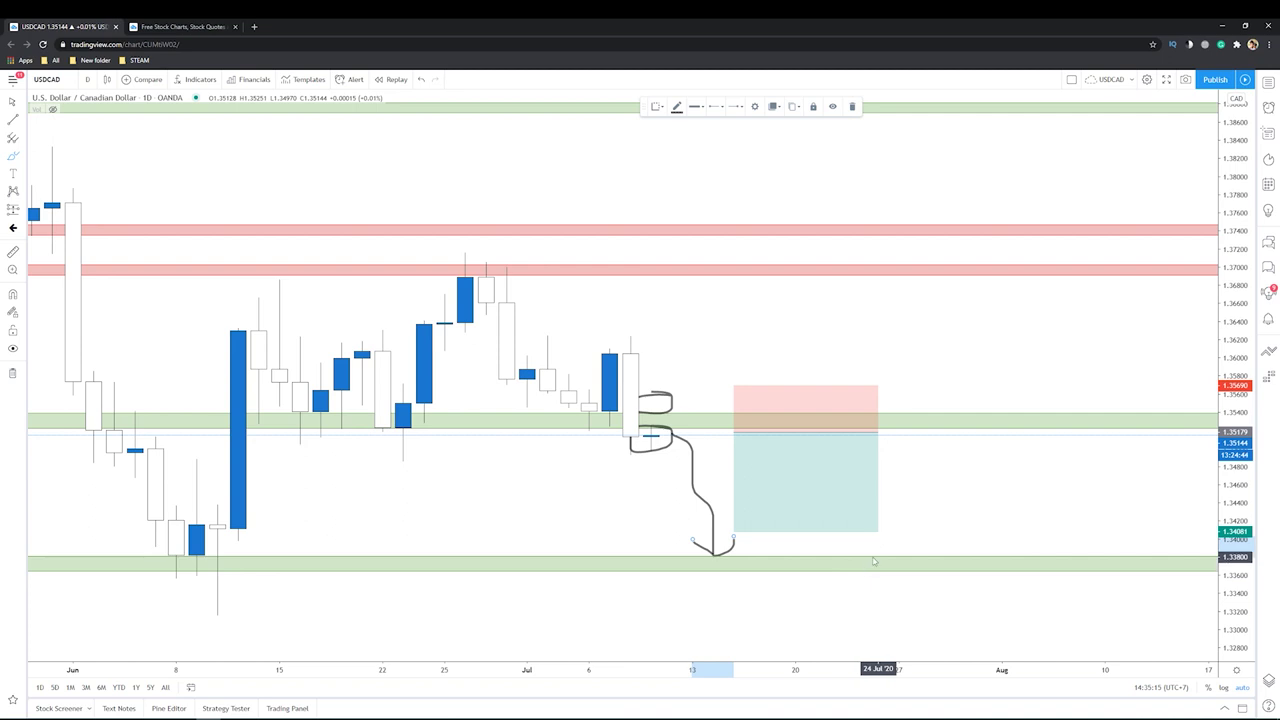
scroll(873, 561, down, 3)
click(89, 88)
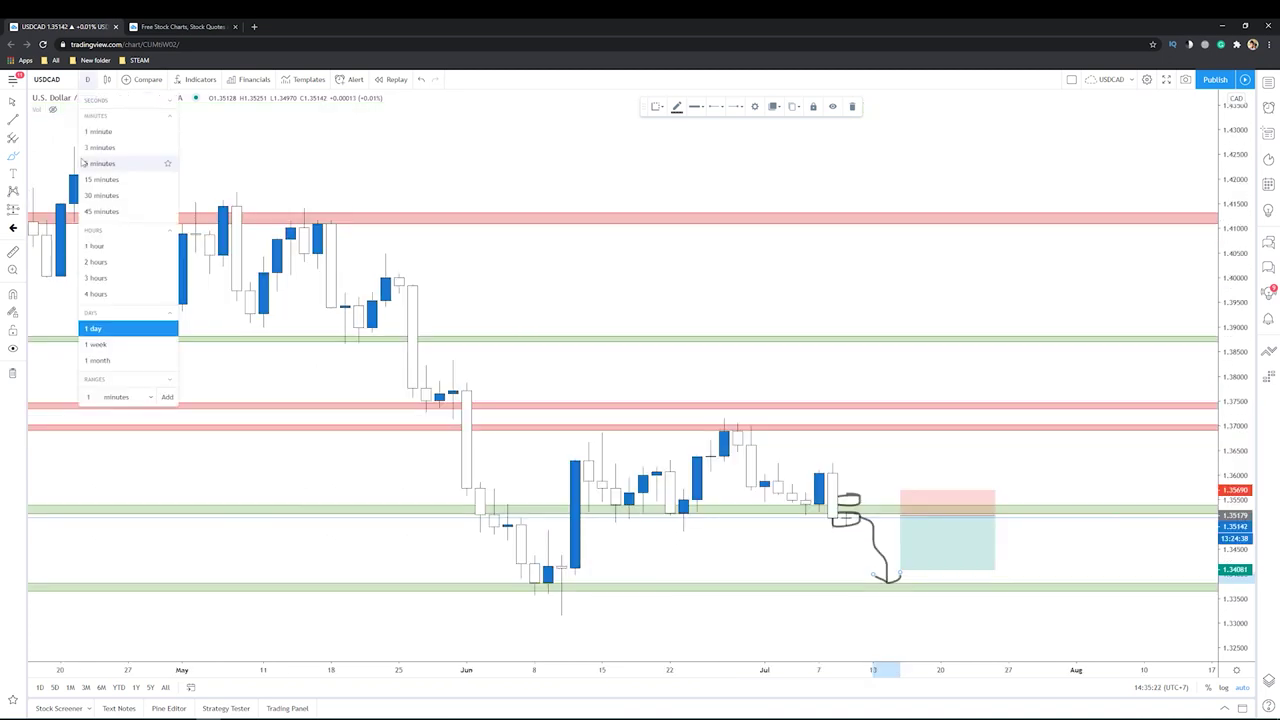
Switch the USDCAD chart to the 4-hour interval.
click(104, 297)
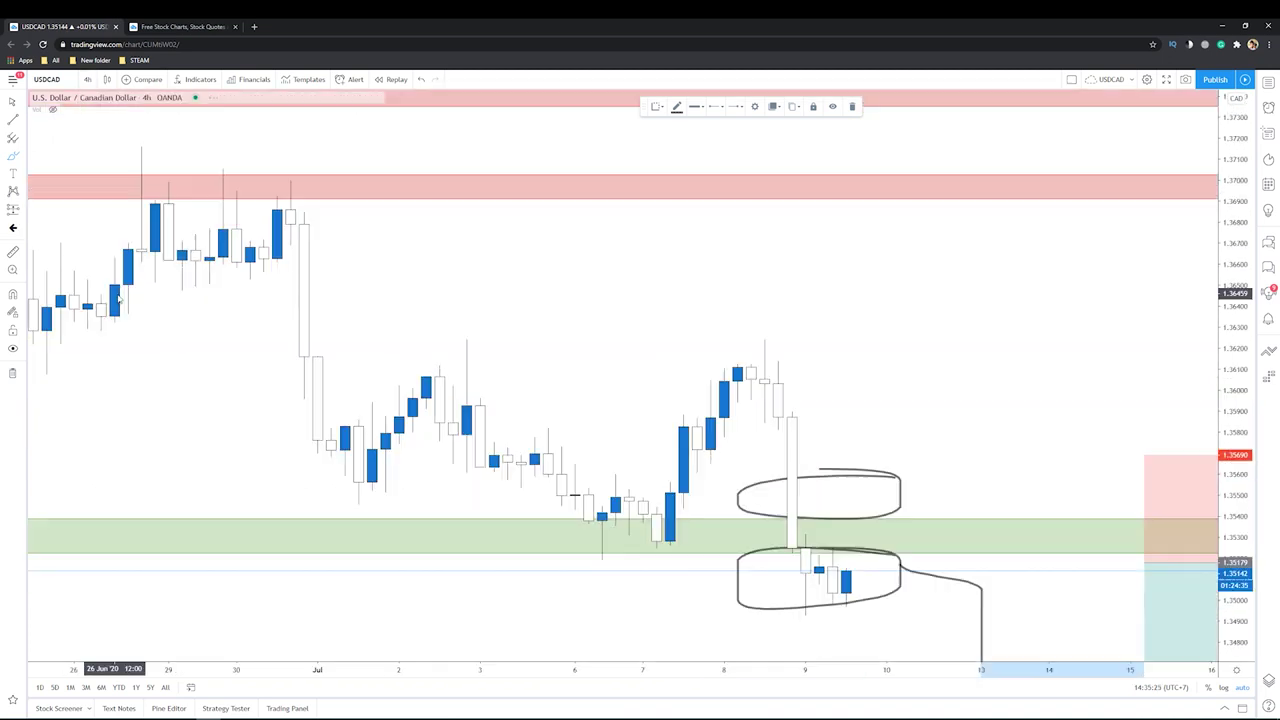
scroll(591, 366, down, 2)
scroll(460, 289, down, 2)
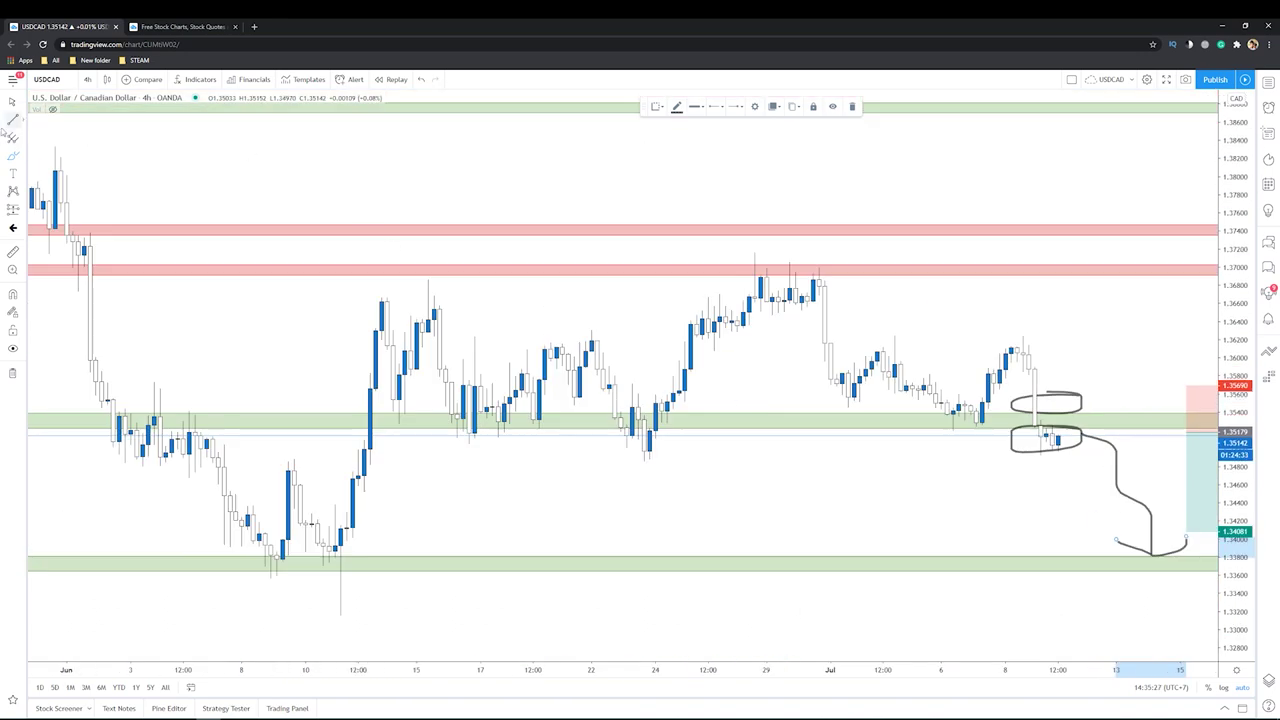
scroll(811, 463, up, 3)
scroll(490, 405, down, 4)
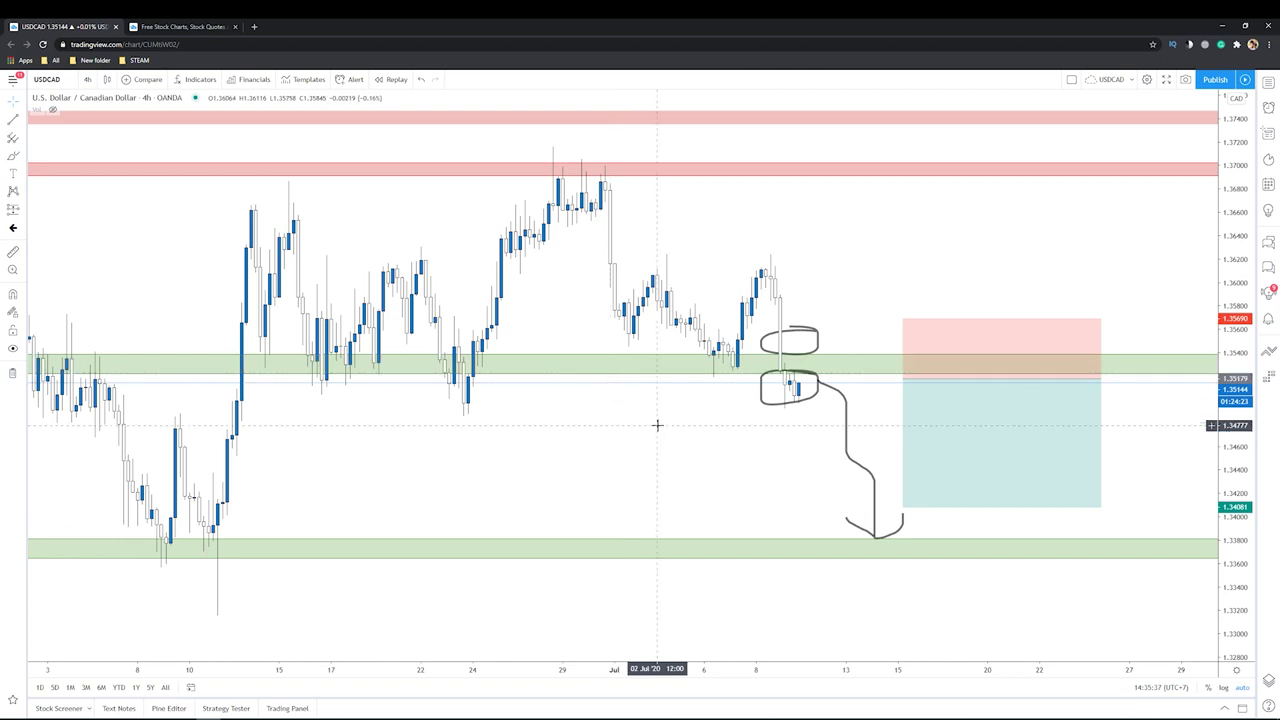
scroll(820, 466, down, 1)
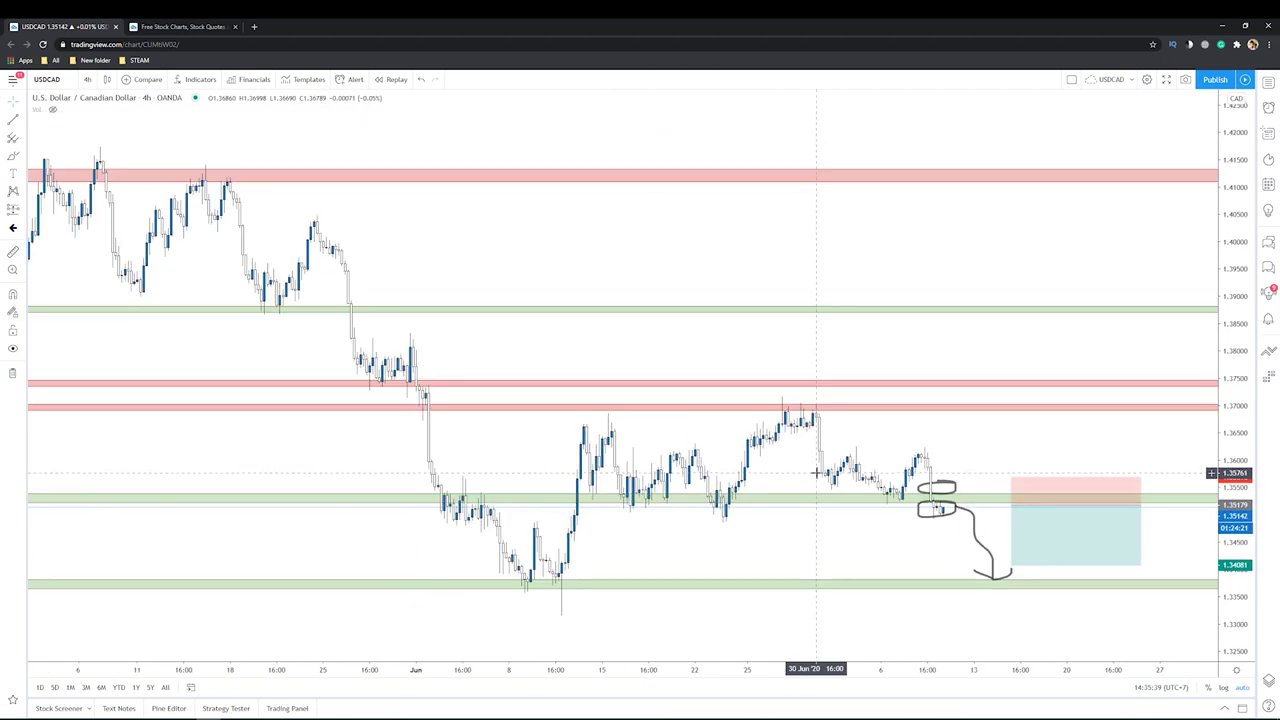
scroll(829, 470, down, 1)
Turn on session-break lines in Chart settings and confirm with Ok.
click(1147, 79)
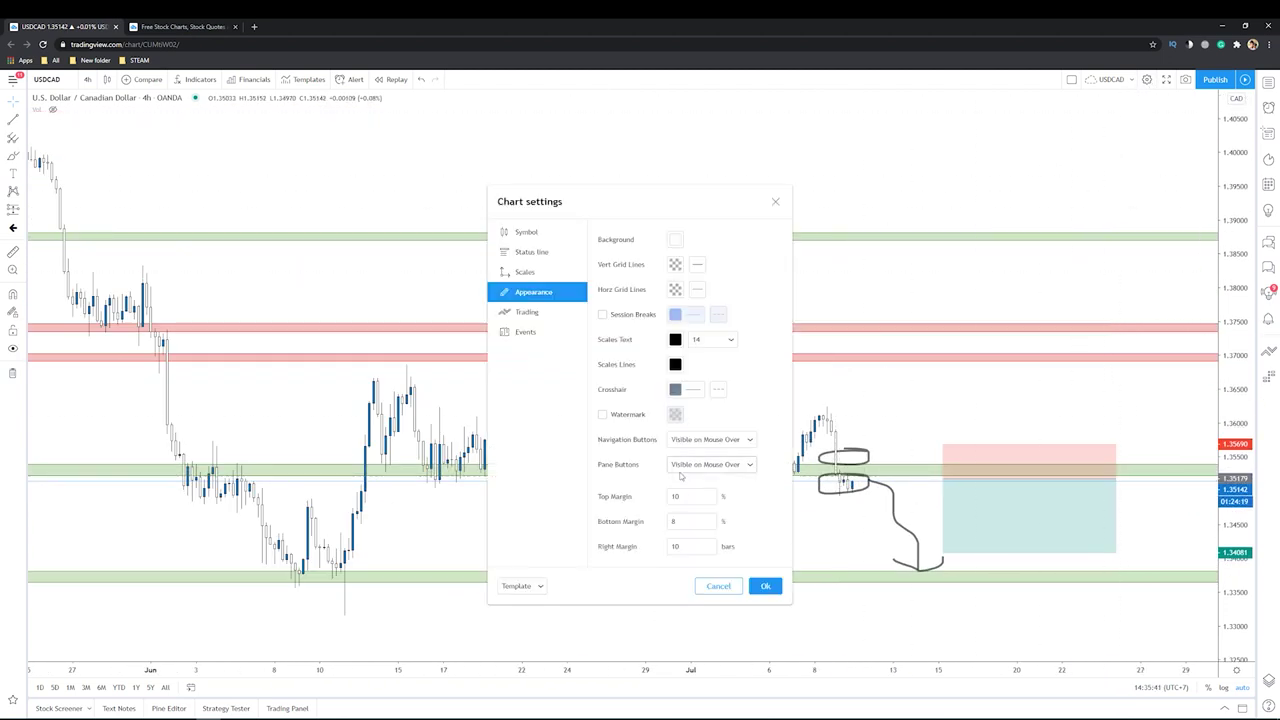
click(697, 316)
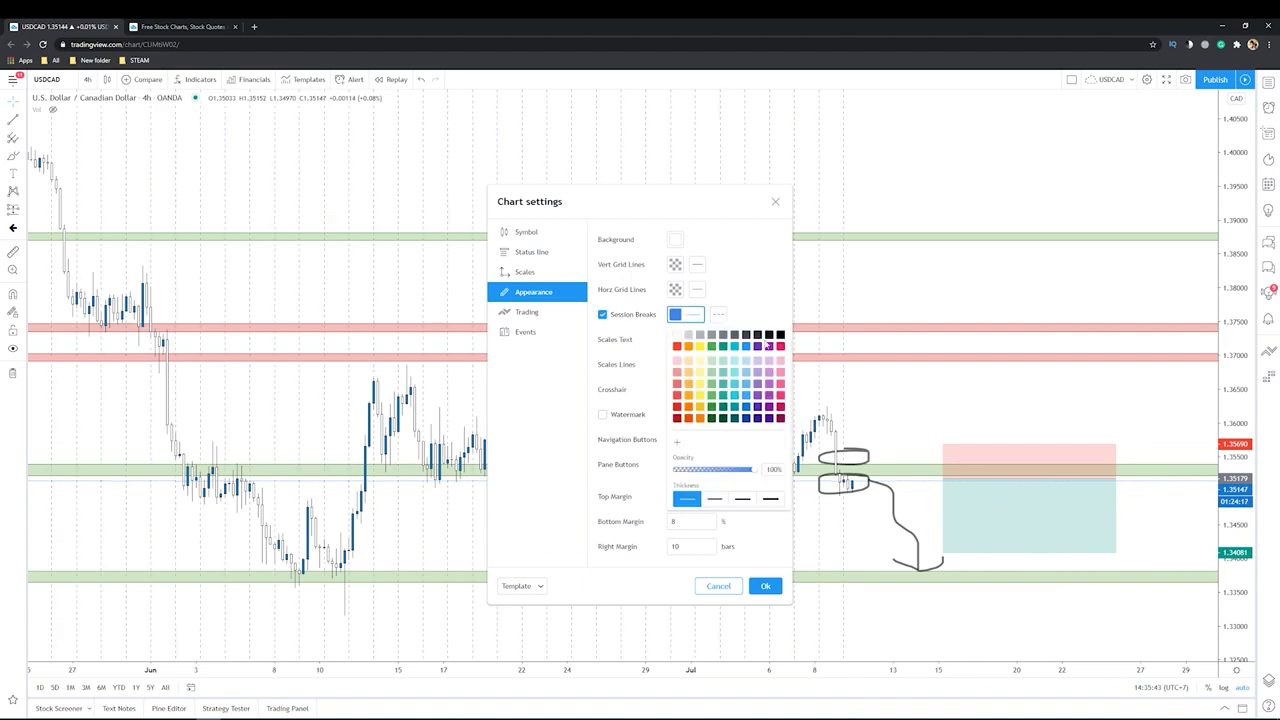
click(766, 586)
scroll(784, 523, up, 2)
scroll(740, 470, up, 1)
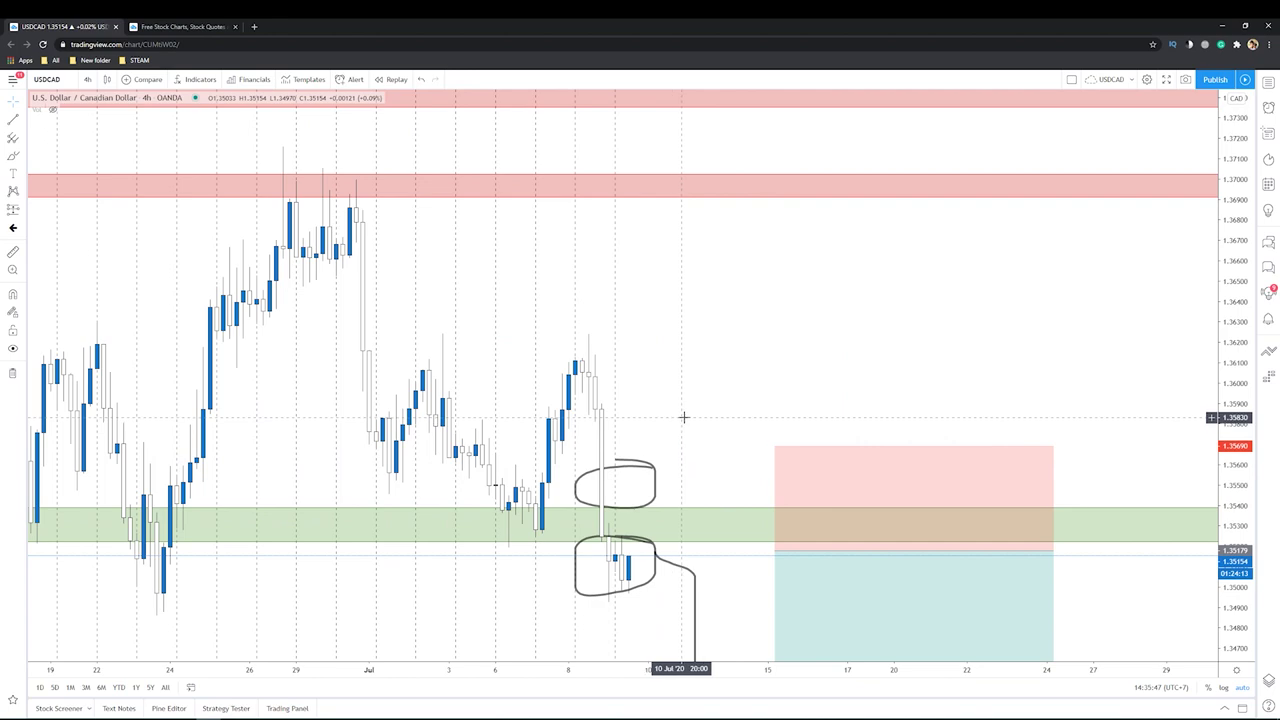
scroll(857, 349, up, 2)
scroll(746, 309, up, 1)
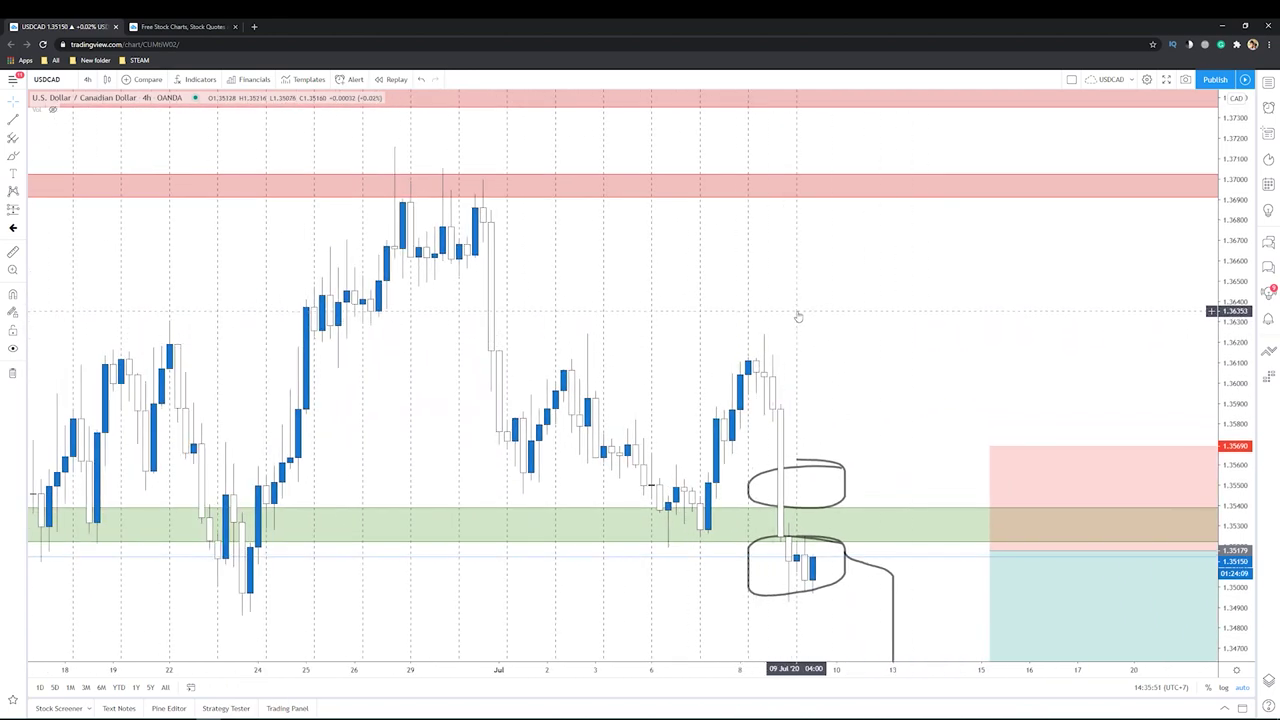
click(22, 160)
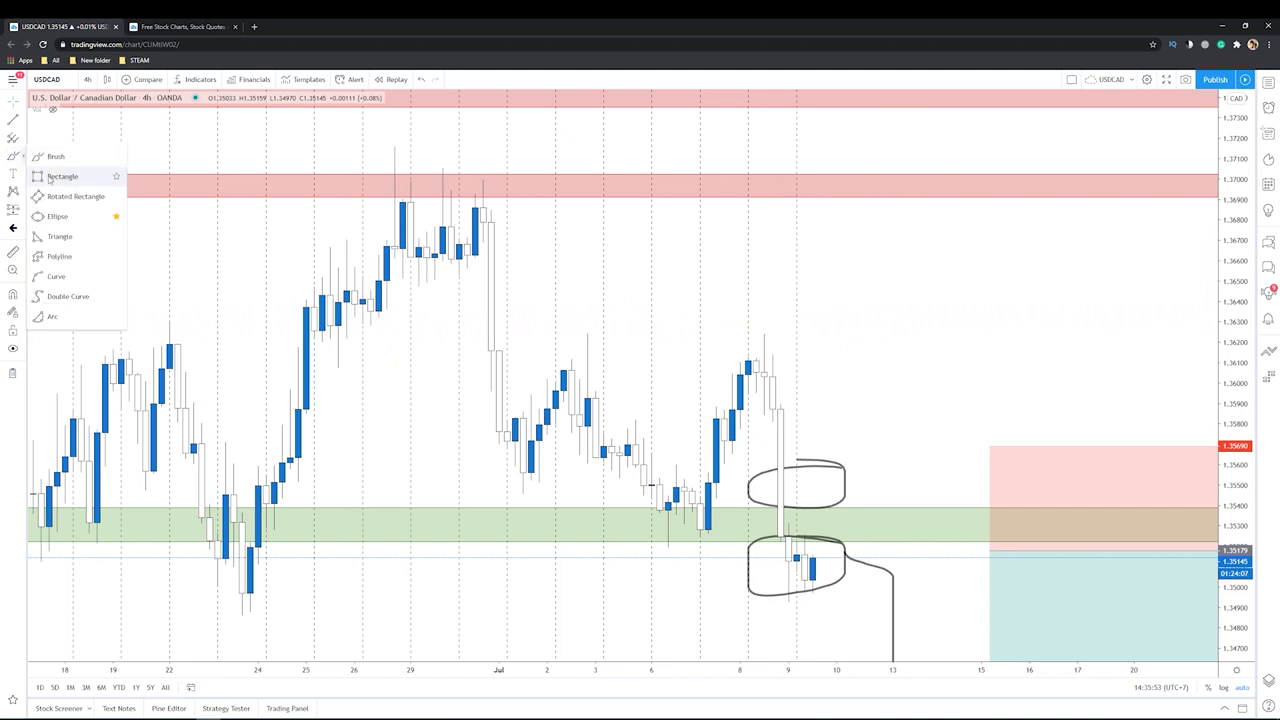
click(60, 177)
click(748, 274)
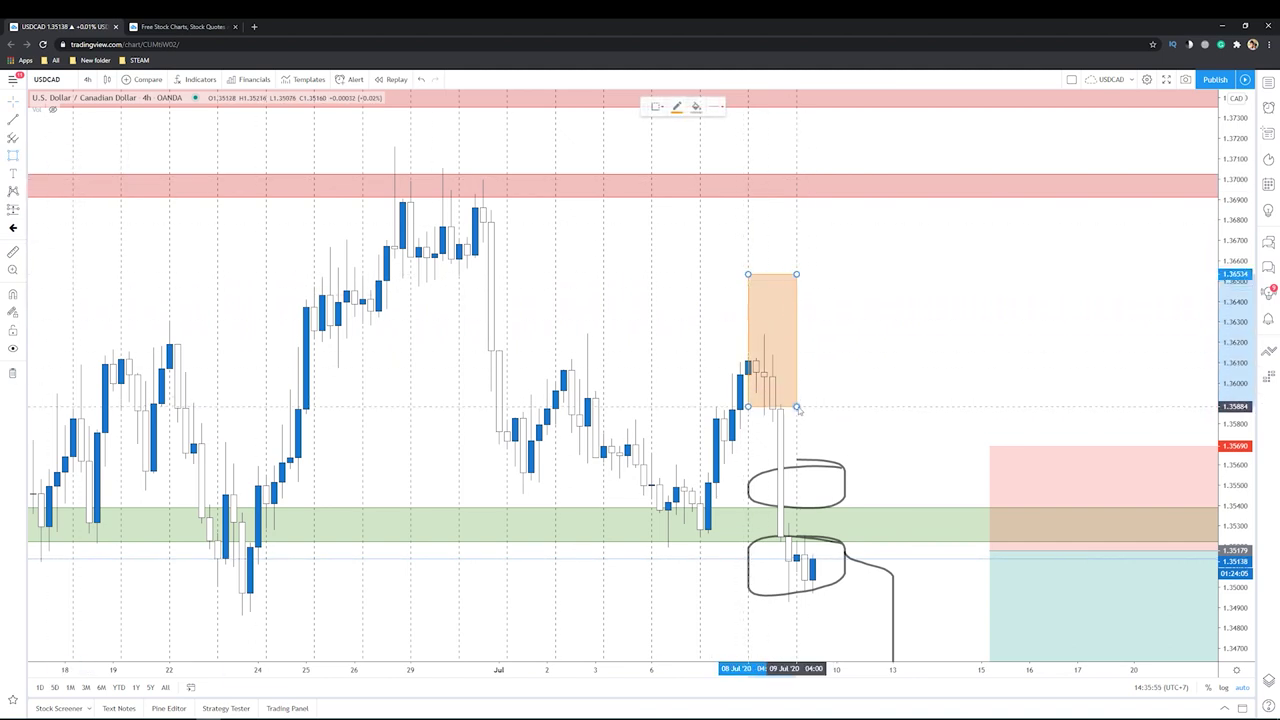
click(796, 406)
click(676, 106)
click(728, 134)
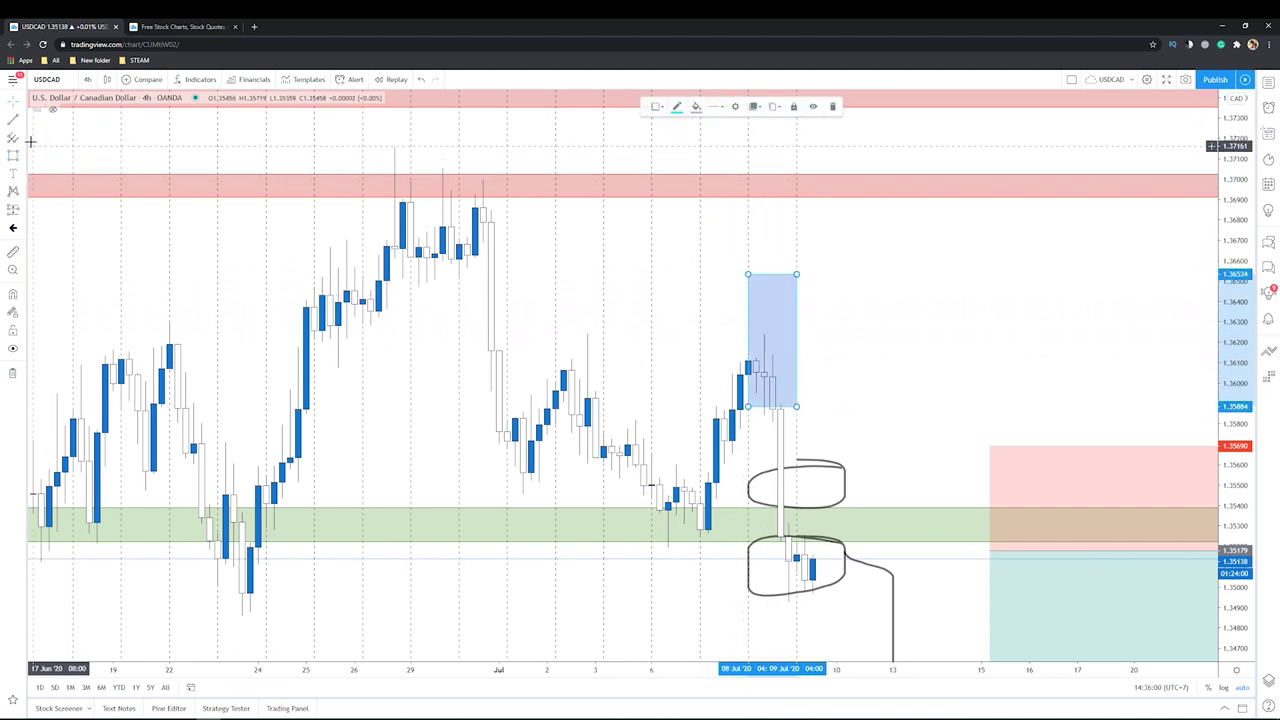
click(700, 258)
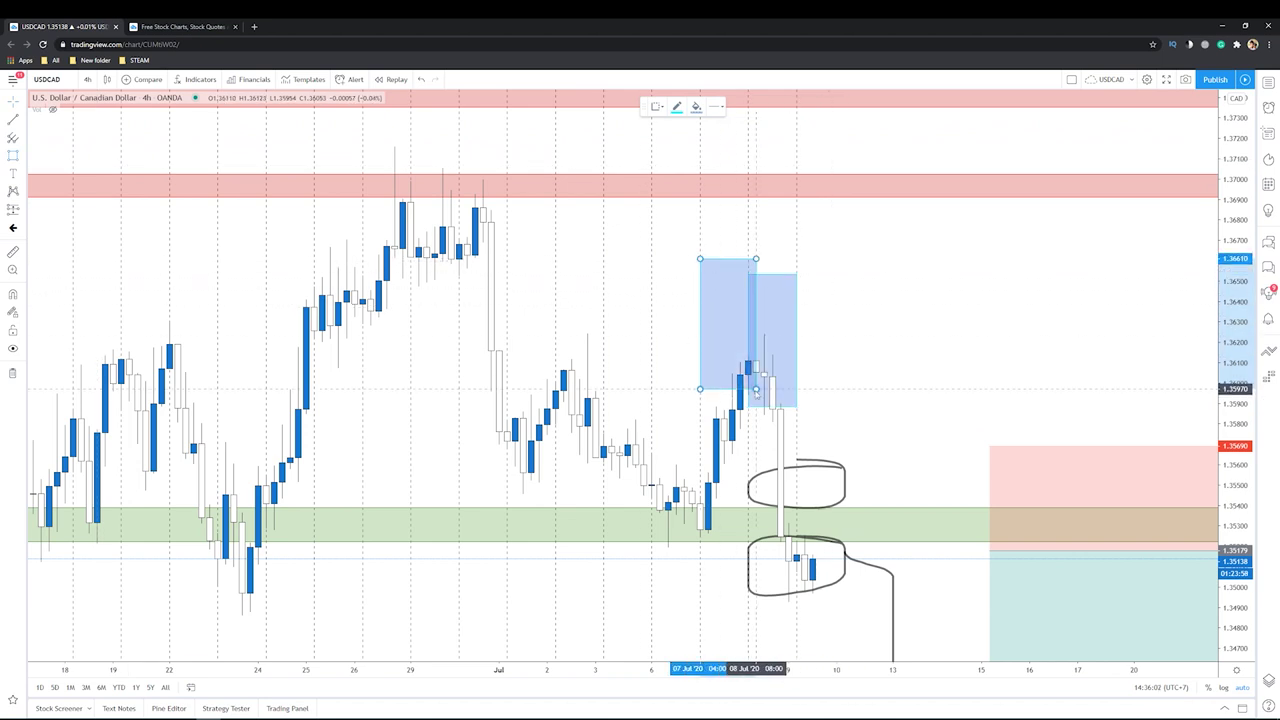
click(748, 398)
click(676, 106)
click(676, 106)
click(696, 106)
click(702, 134)
scroll(660, 287, up, 2)
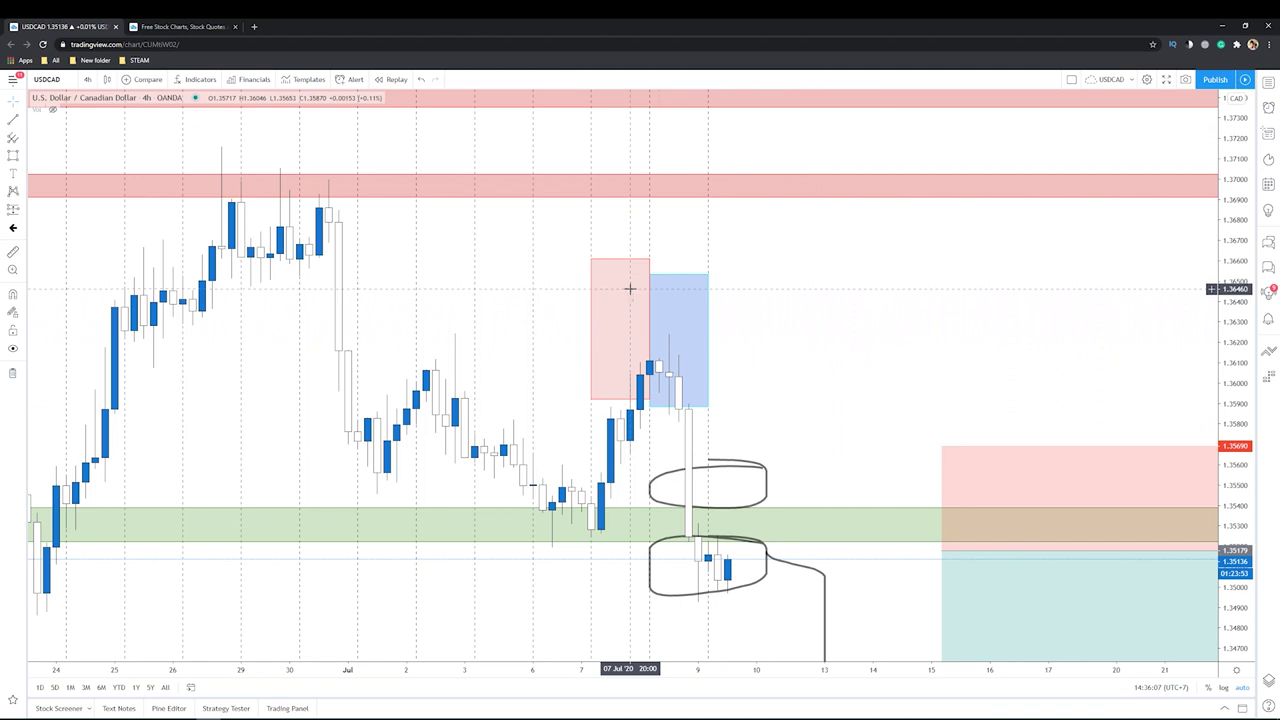
click(661, 298)
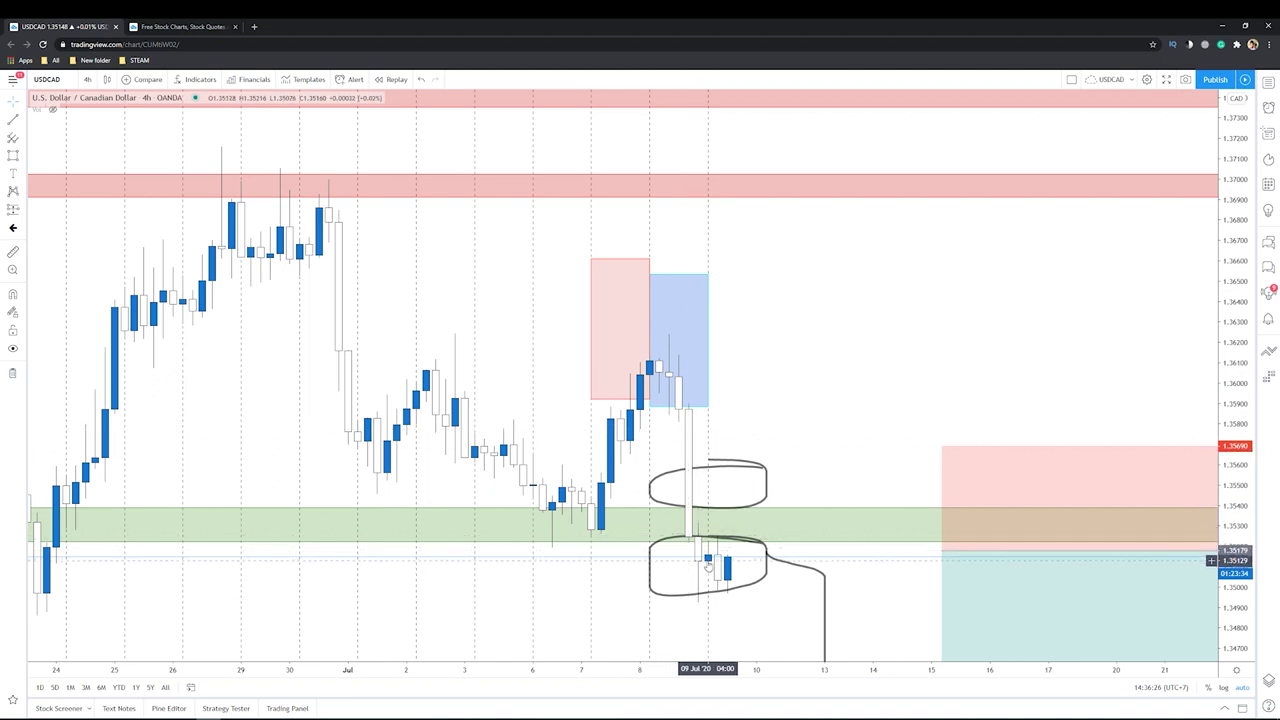
drag(708, 406, 708, 591)
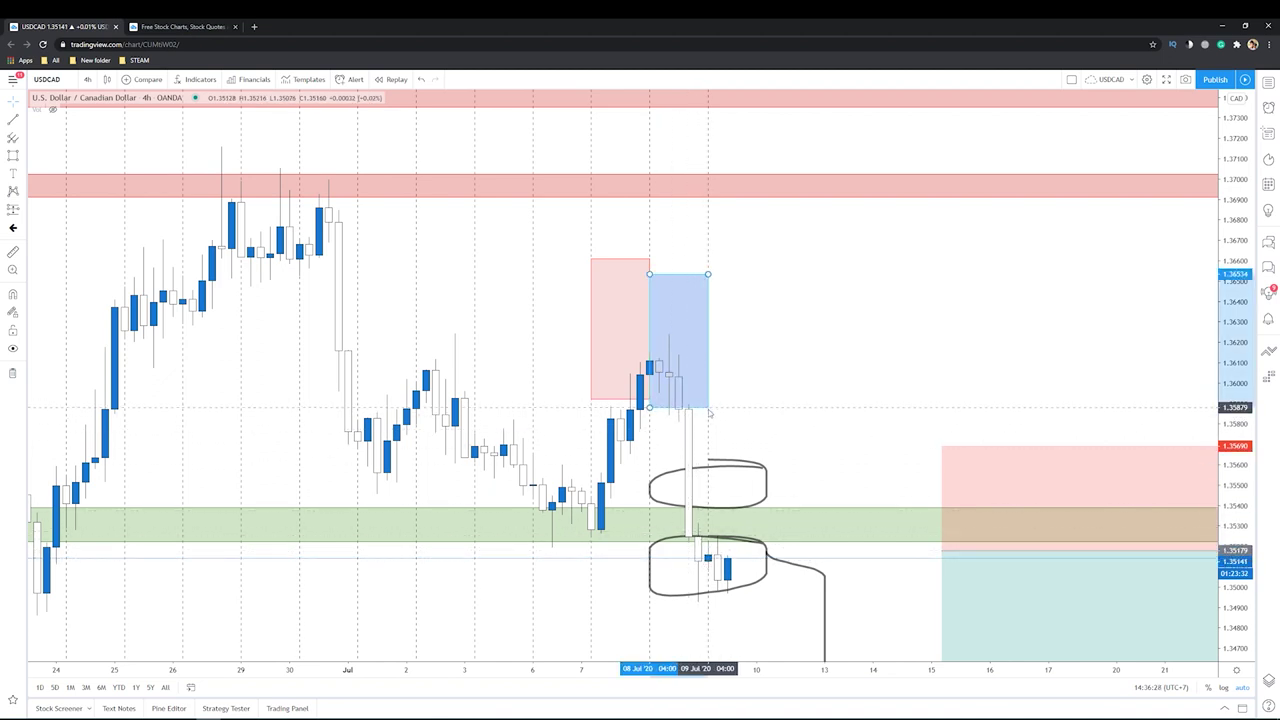
click(649, 399)
drag(649, 399, 650, 607)
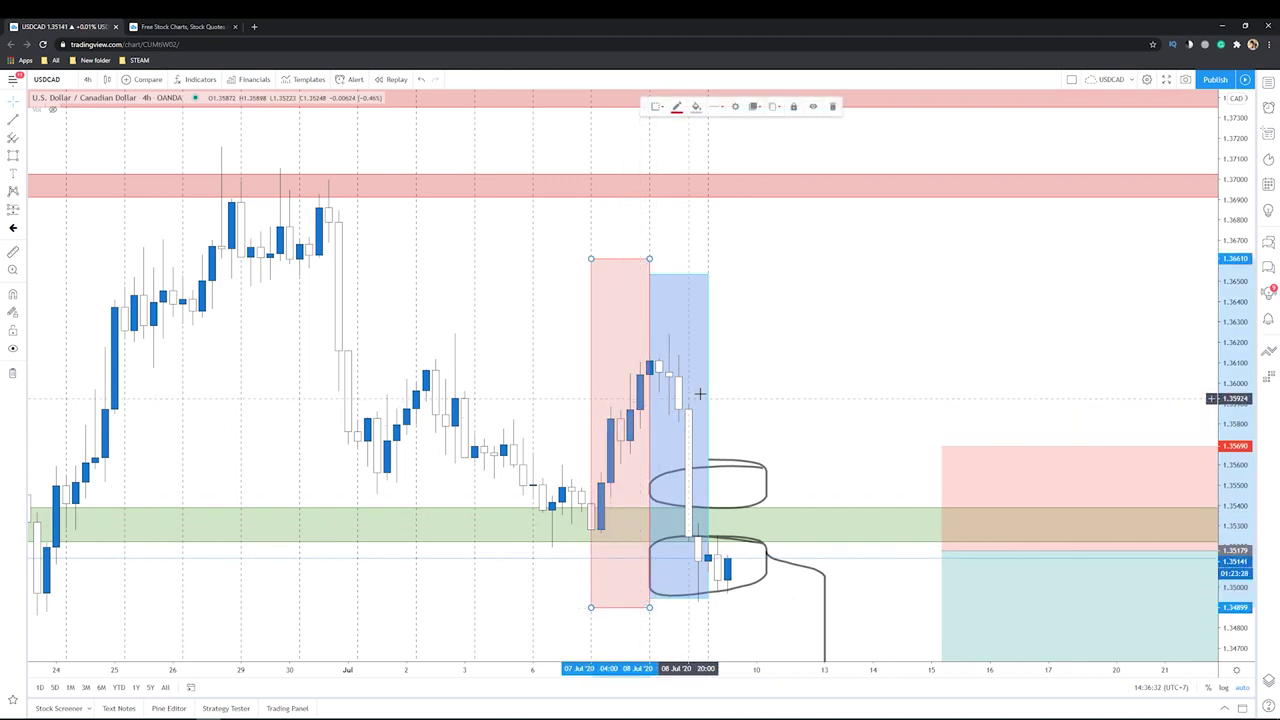
click(747, 374)
drag(747, 374, 820, 340)
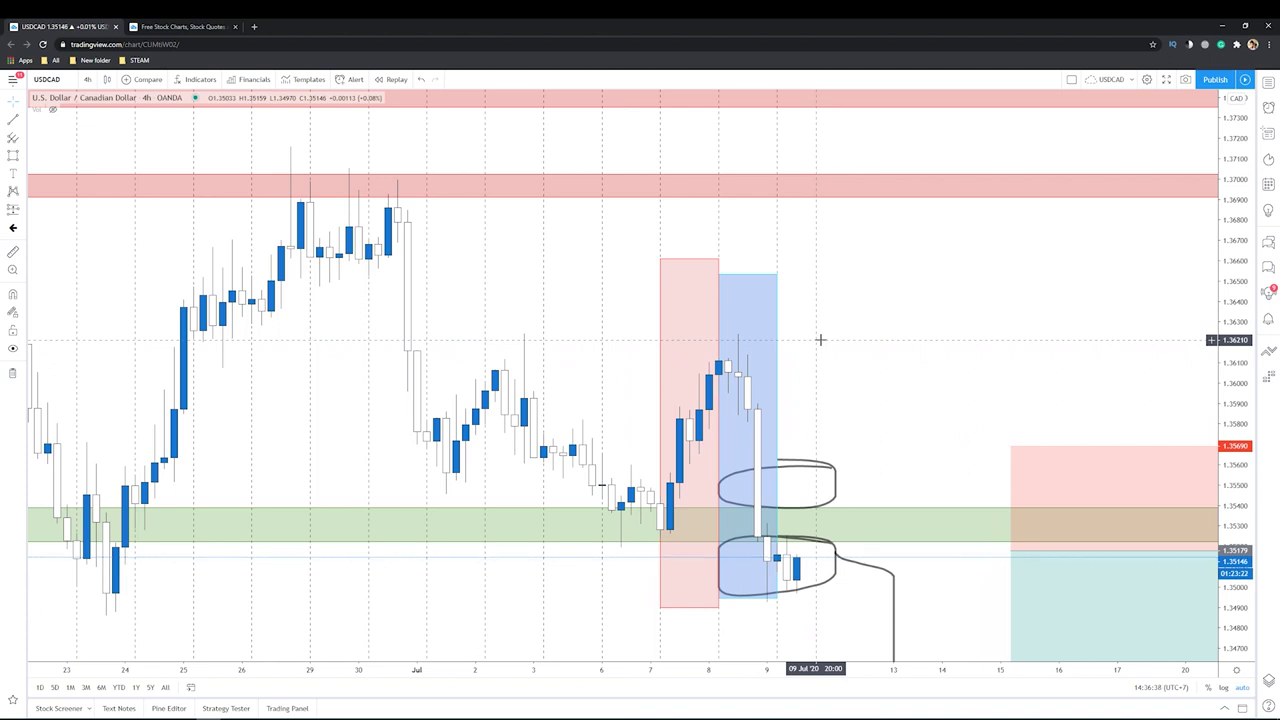
drag(826, 354, 853, 361)
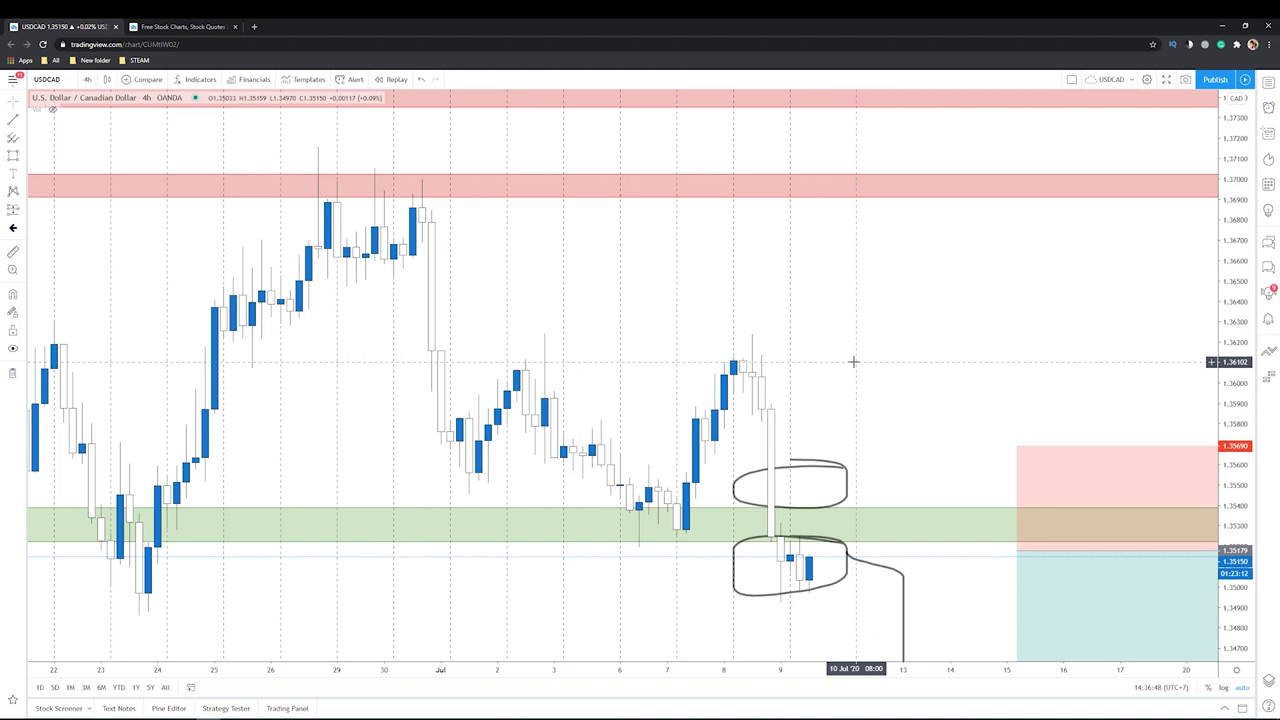
Draw a thin red rectangle across the 2–8 July highs near 1.3607–1.3611.
click(13, 155)
click(507, 368)
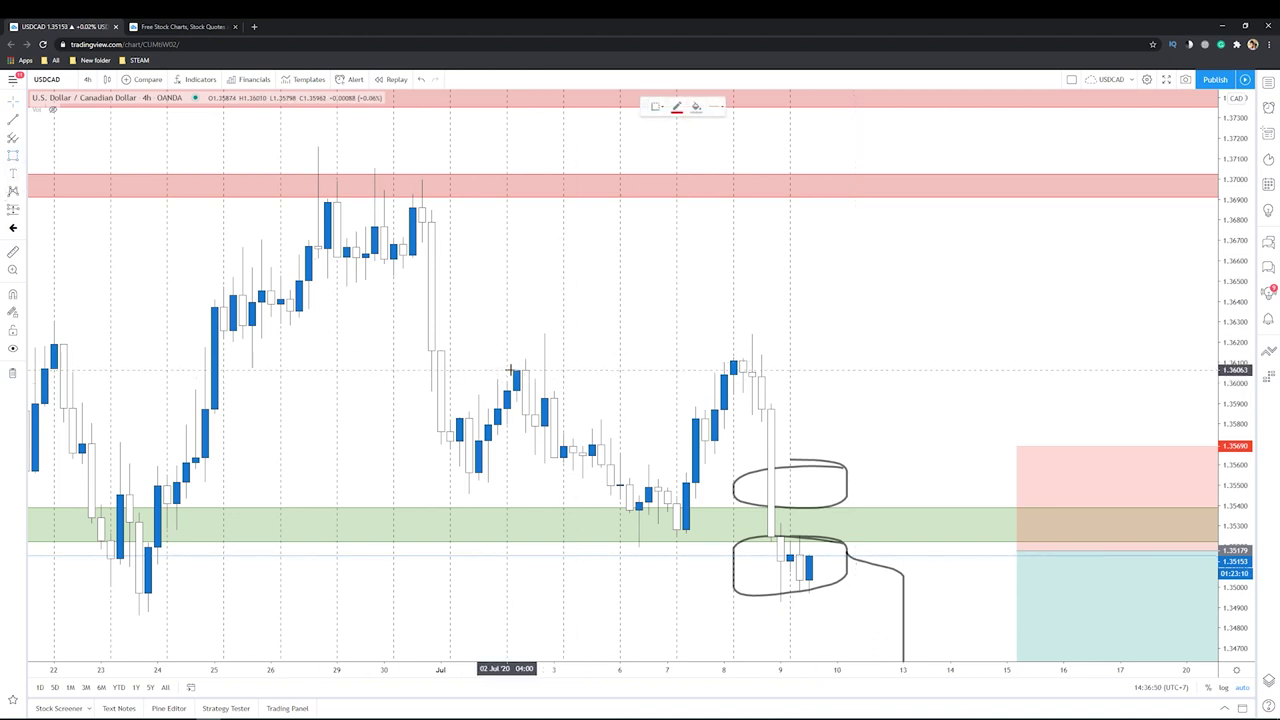
click(818, 350)
drag(820, 350, 846, 362)
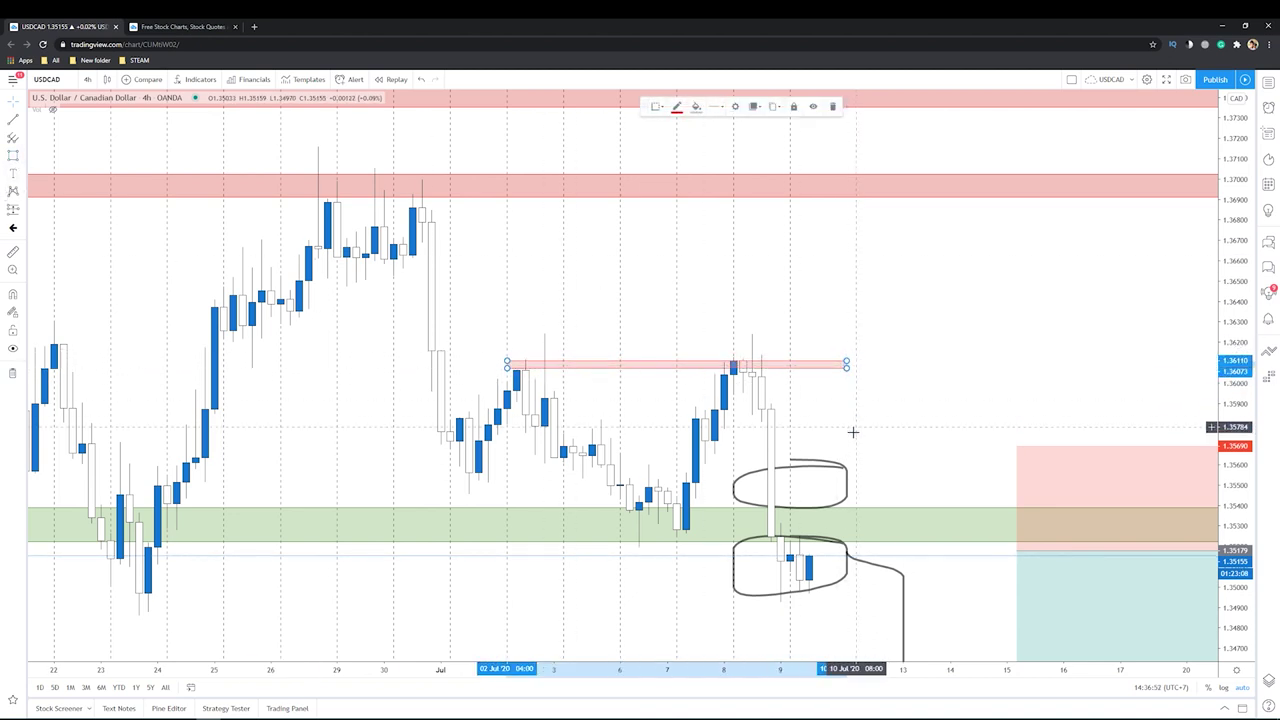
click(853, 468)
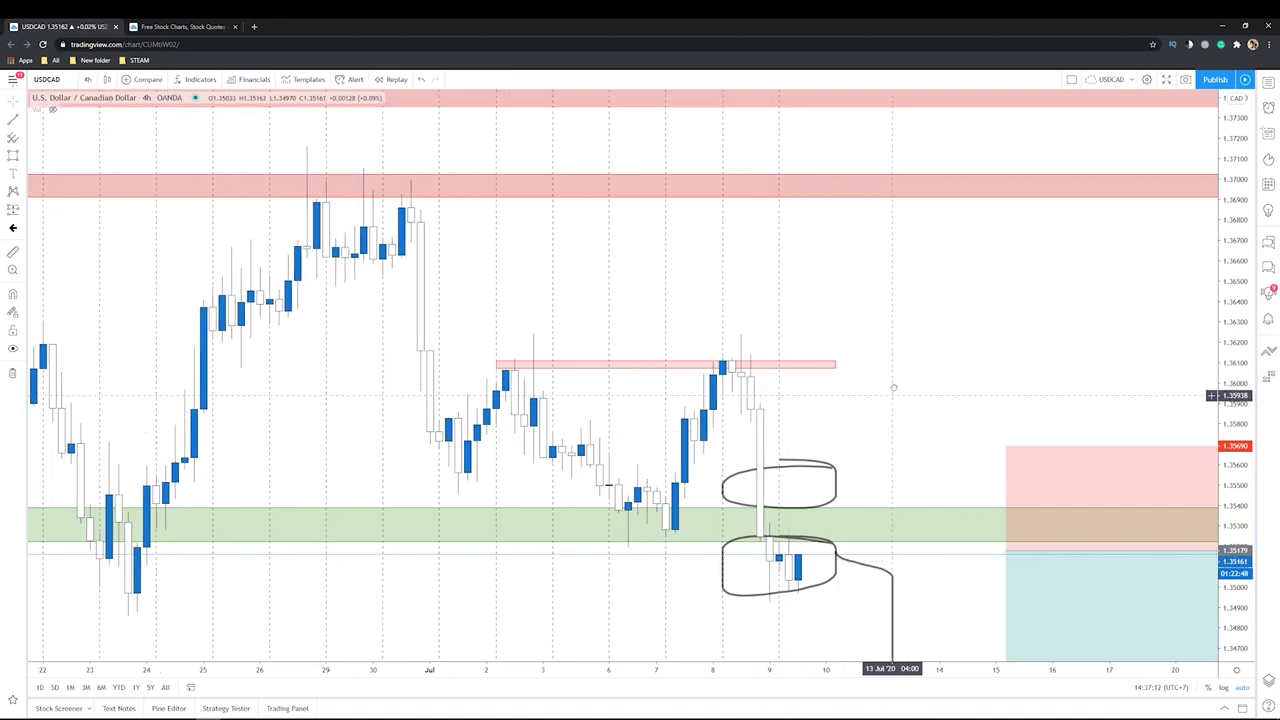
Delete the two freehand lines and both ellipses from the 4-hour chart.
scroll(880, 423, down, 4)
scroll(851, 491, up, 2)
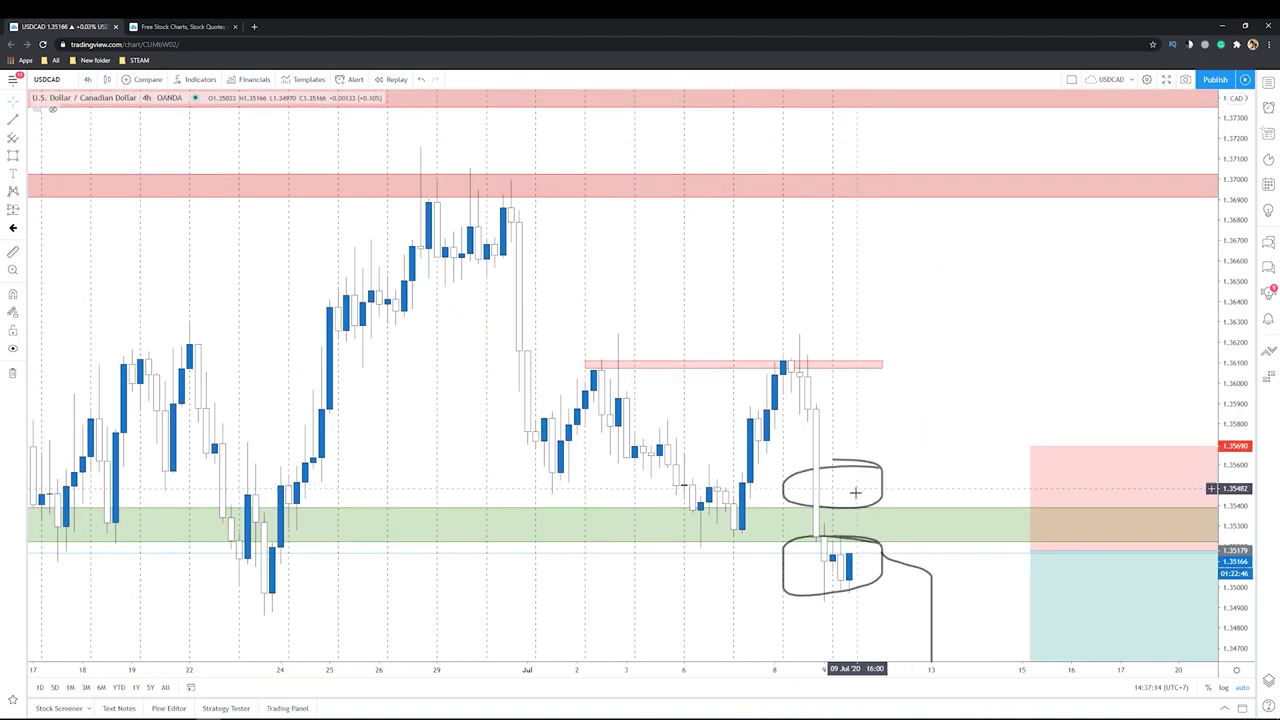
scroll(884, 547, down, 1)
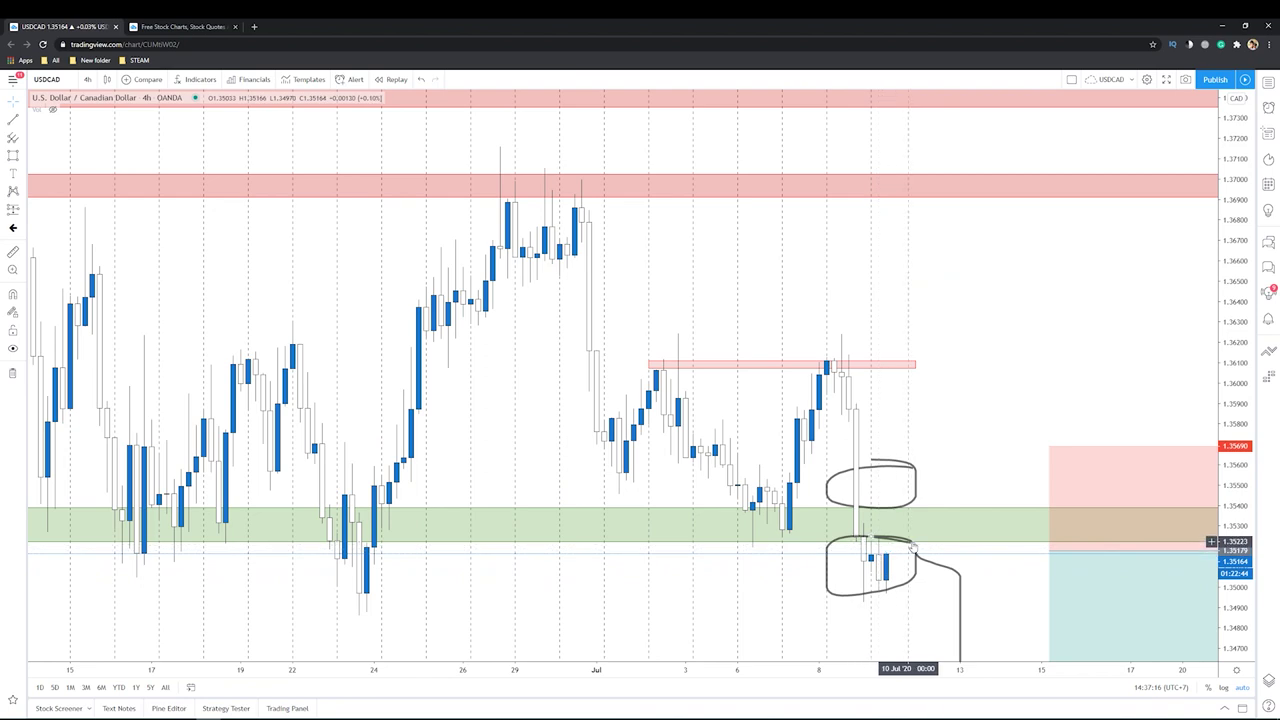
scroll(884, 547, down, 3)
scroll(893, 401, up, 2)
click(892, 404)
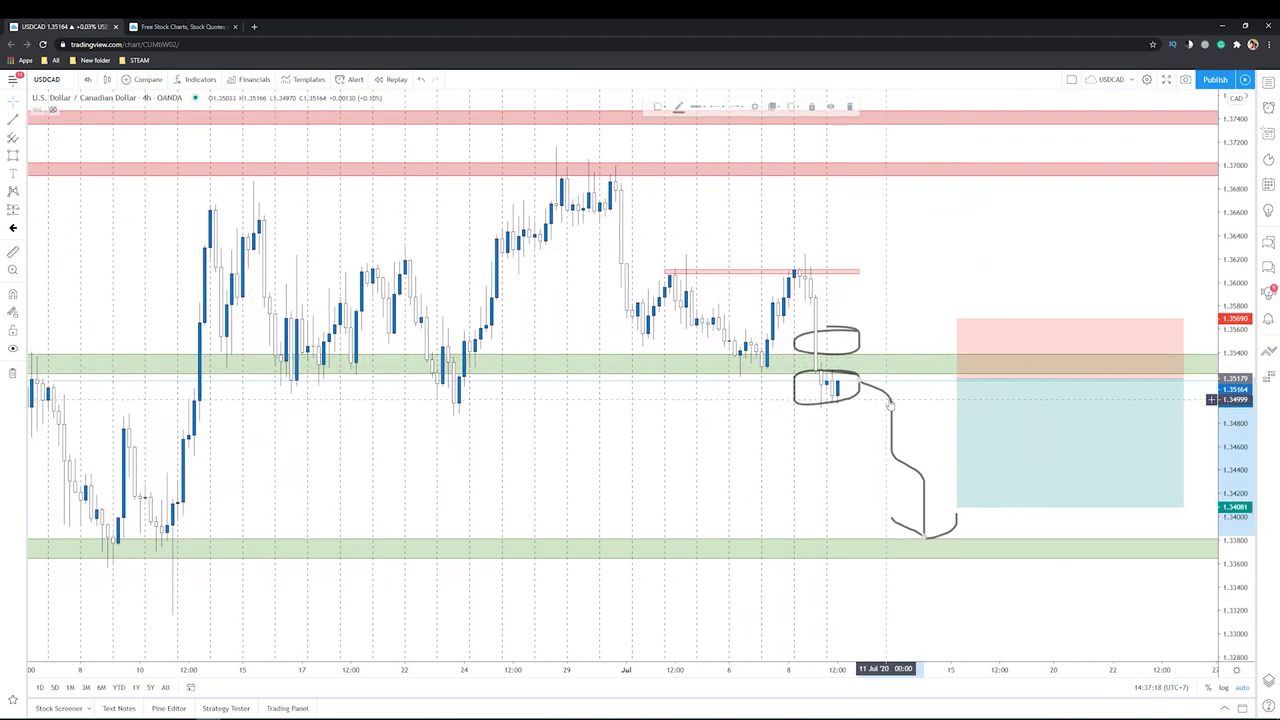
key(Delete)
click(860, 376)
key(Delete)
click(857, 342)
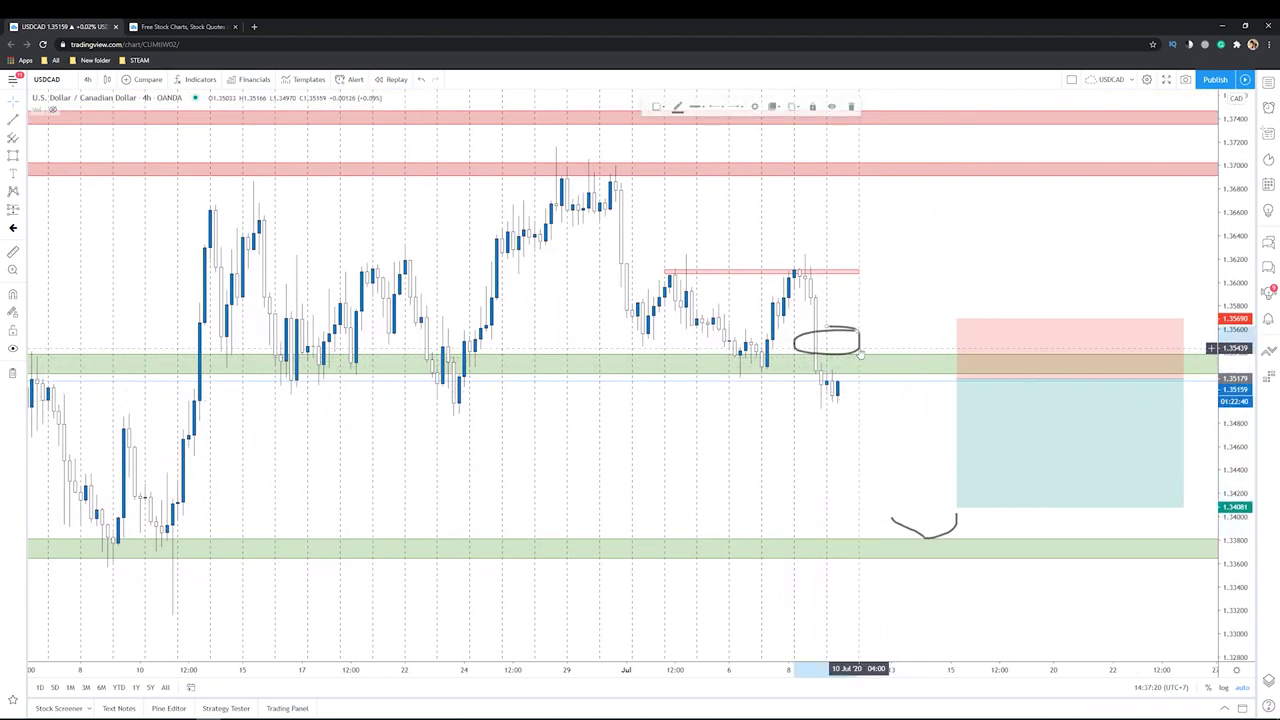
key(Delete)
click(955, 521)
key(Delete)
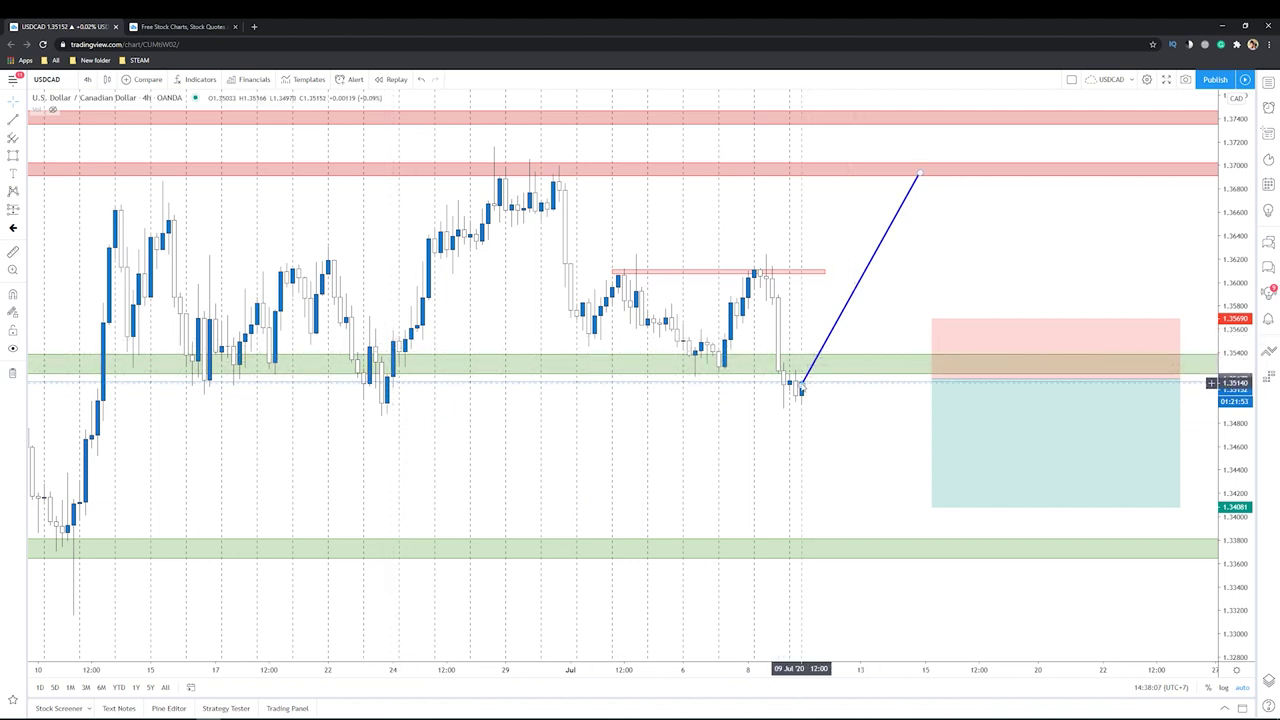
Move the blue line's upper end to just below the 1.3700 red zone.
mouse_move(918, 174)
mouse_down()
mouse_move(910, 543)
mouse_move(895, 178)
mouse_up()
click(931, 247)
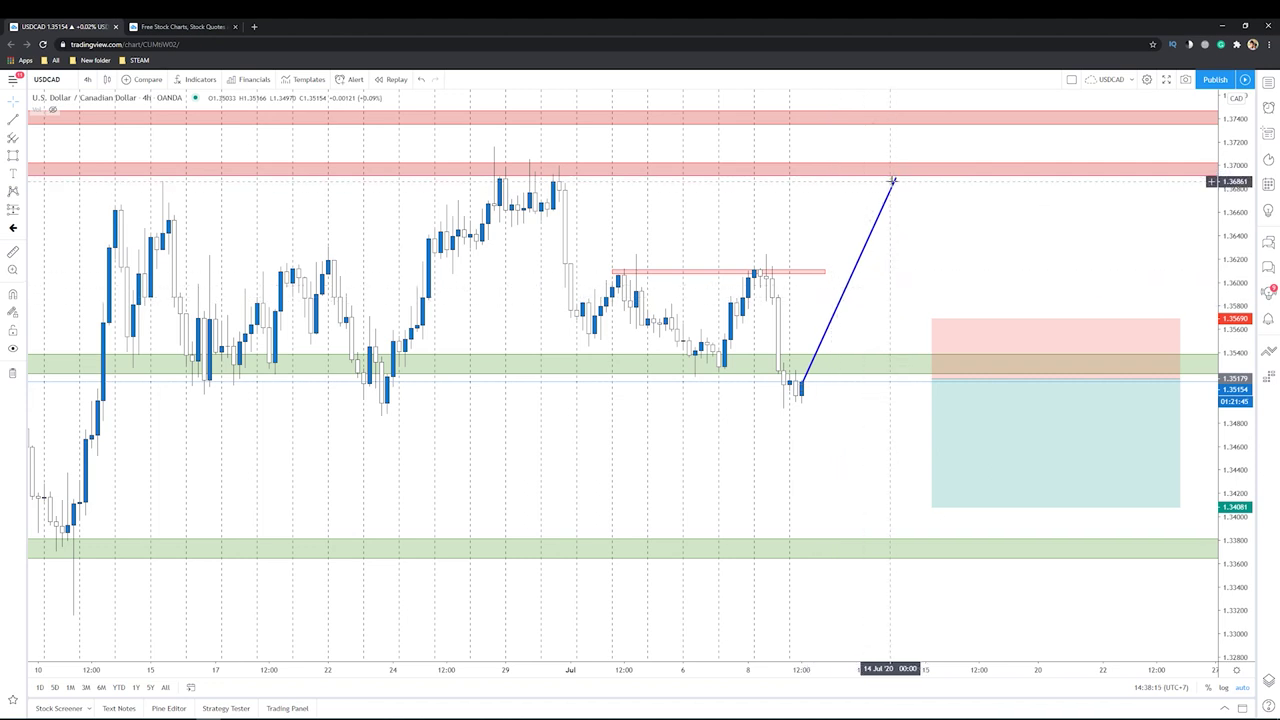
drag(895, 178, 898, 182)
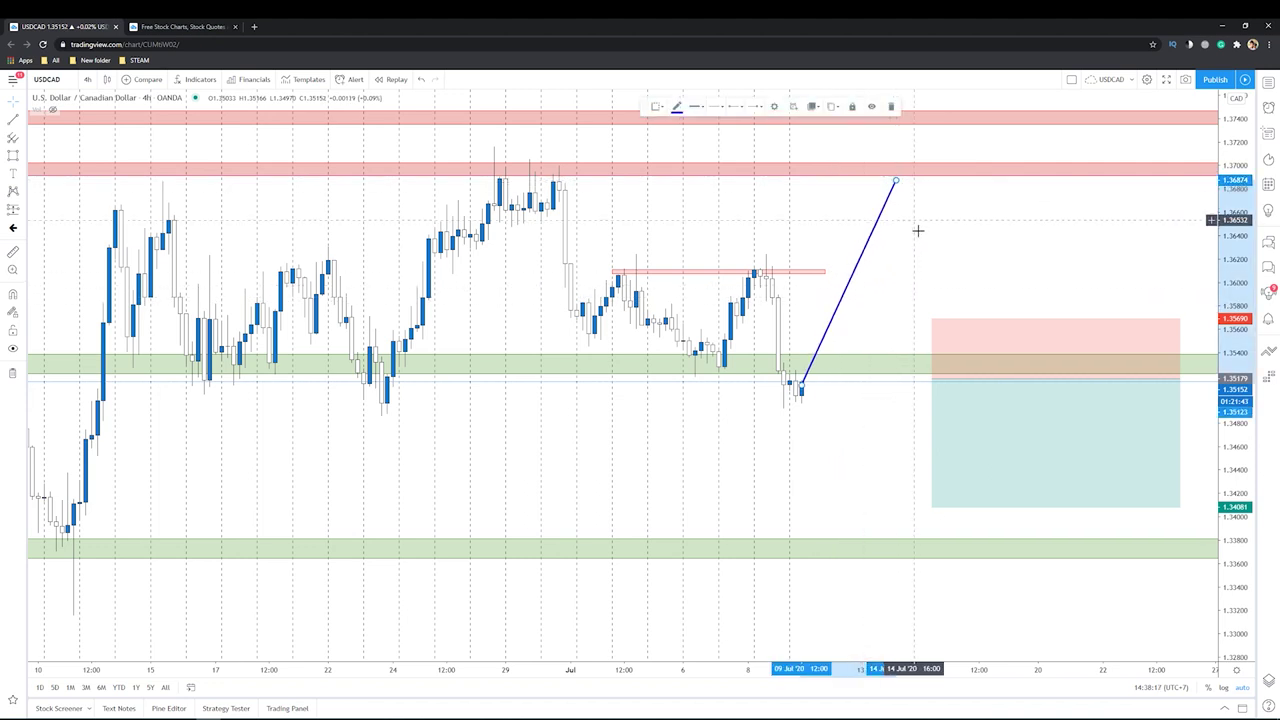
scroll(917, 229, down, 1)
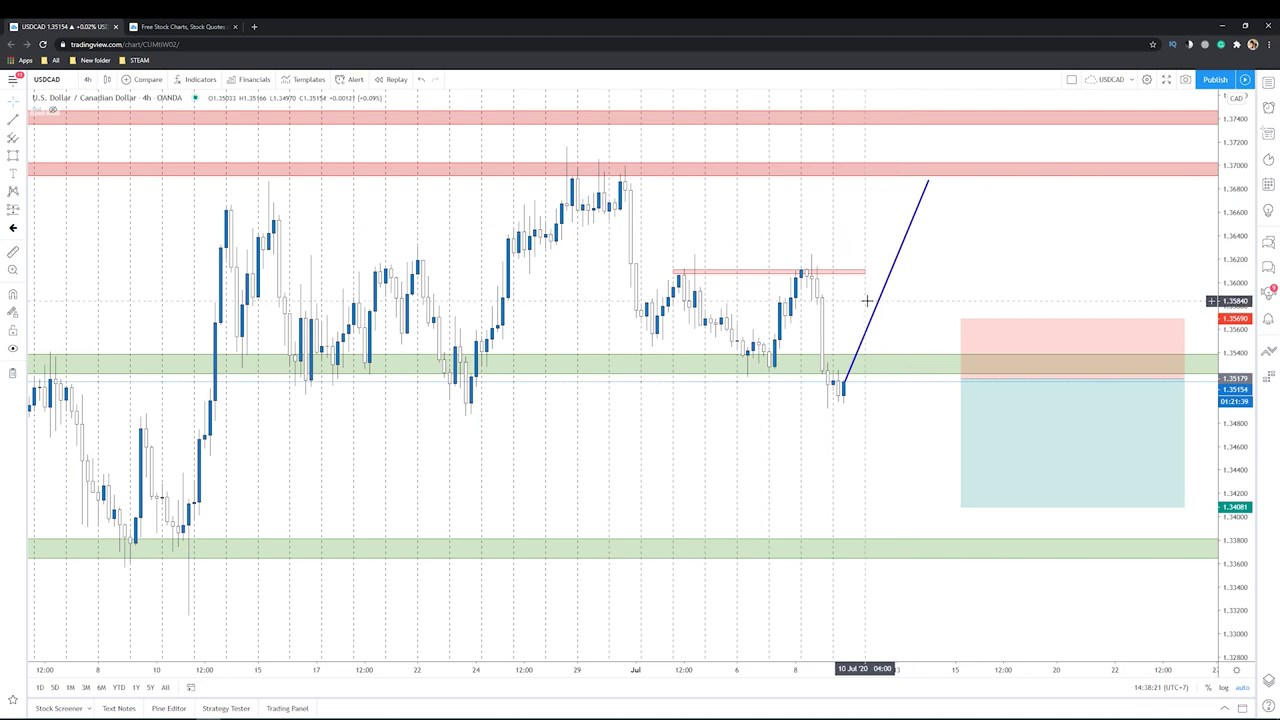
Switch the chart to the 1-day interval.
click(87, 79)
click(121, 330)
scroll(880, 420, up, 2)
scroll(855, 430, up, 1)
drag(855, 430, 1063, 451)
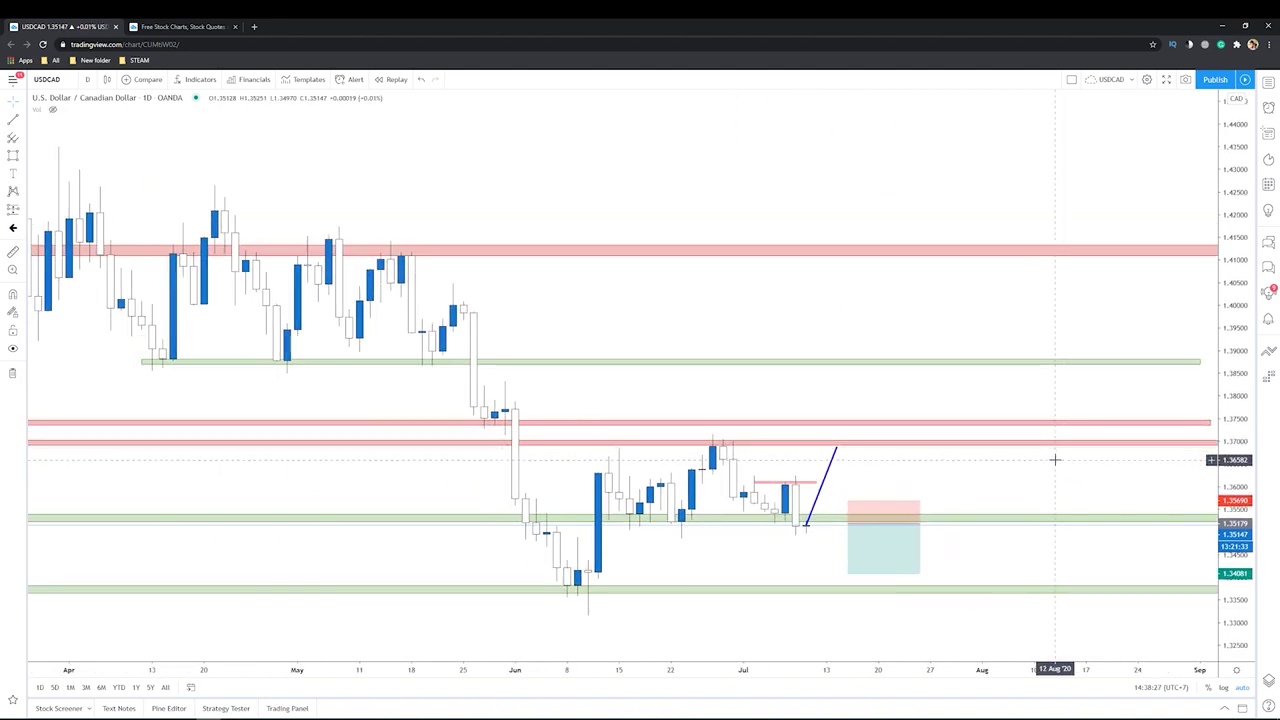
scroll(1054, 457, up, 1)
scroll(1023, 454, up, 1)
scroll(790, 447, up, 1)
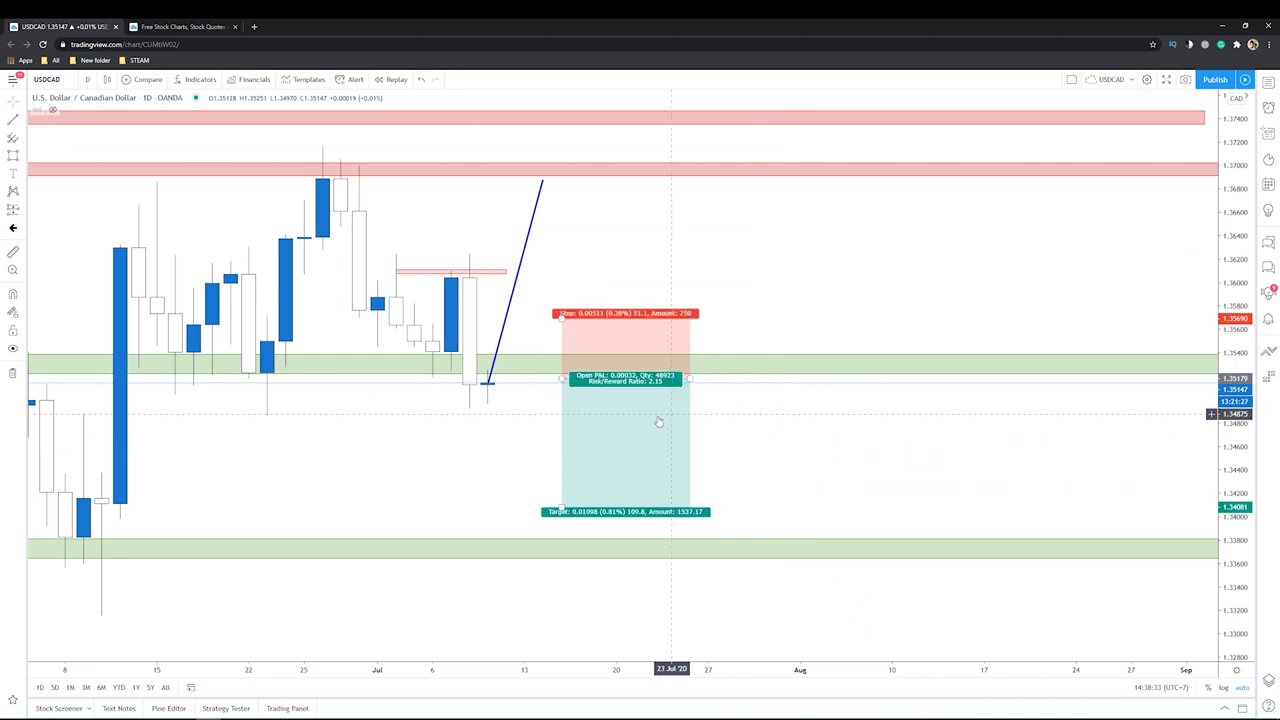
scroll(512, 550, down, 1)
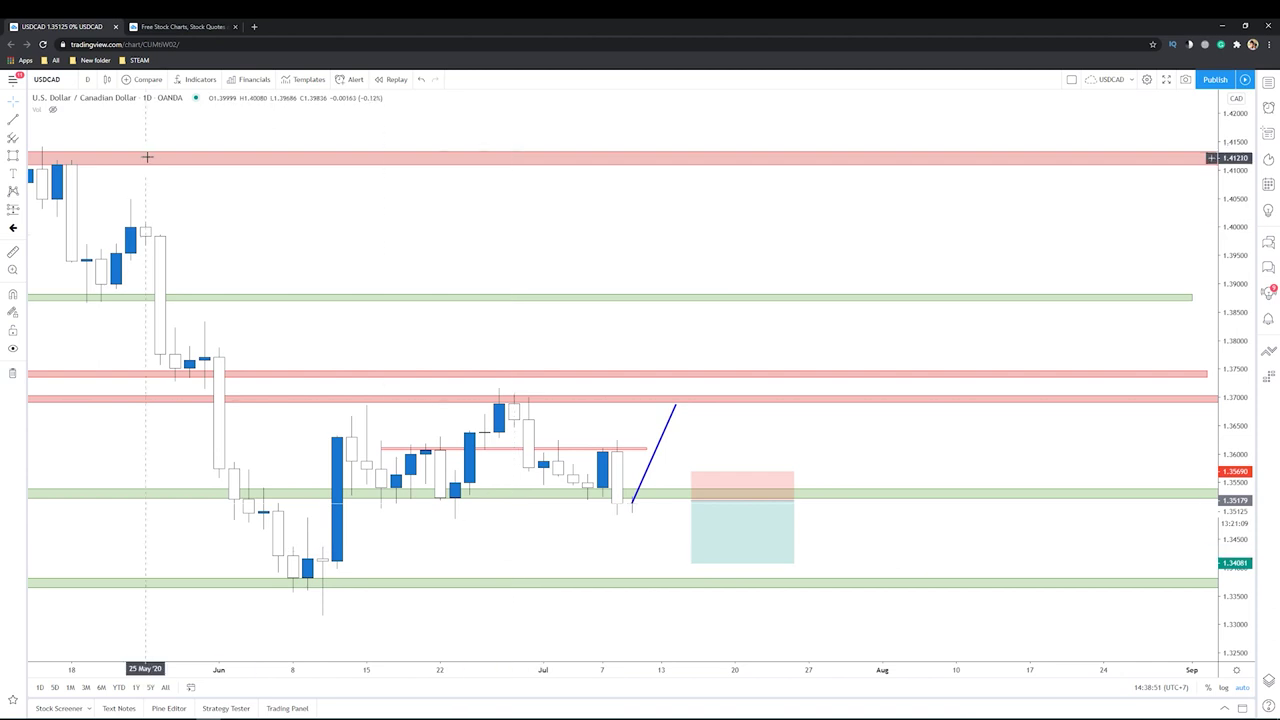
click(88, 80)
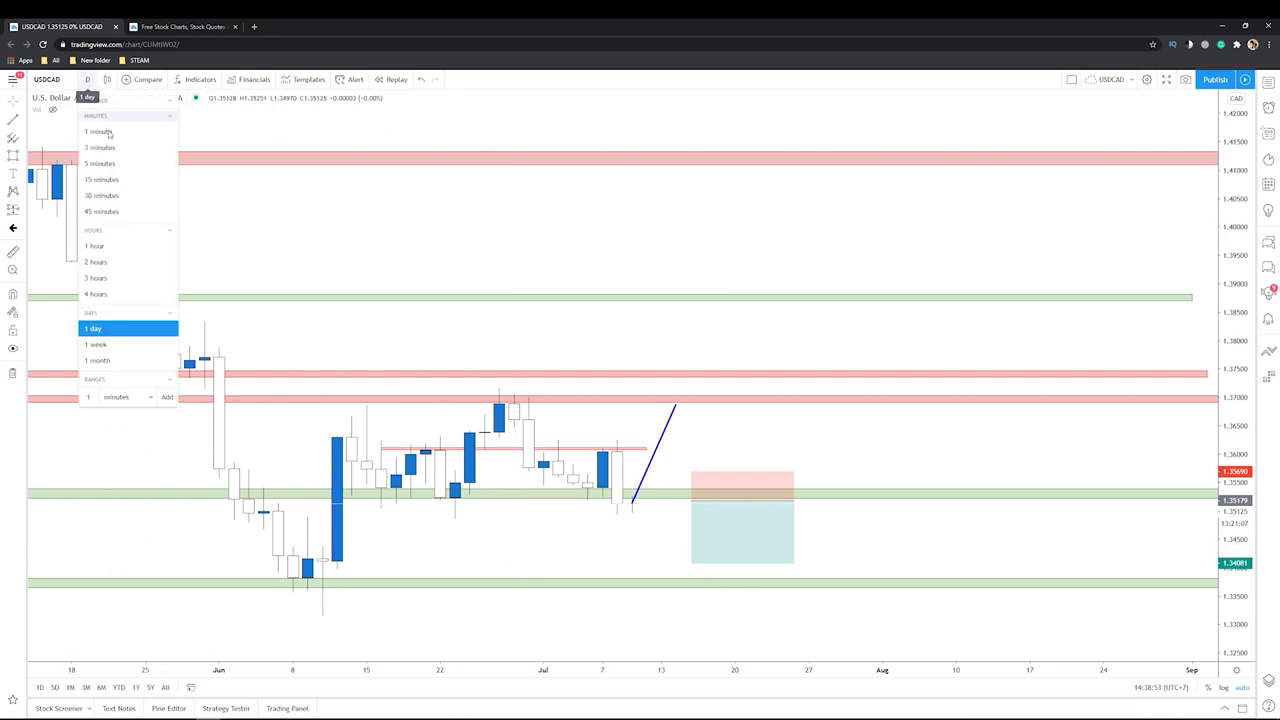
click(110, 363)
click(88, 80)
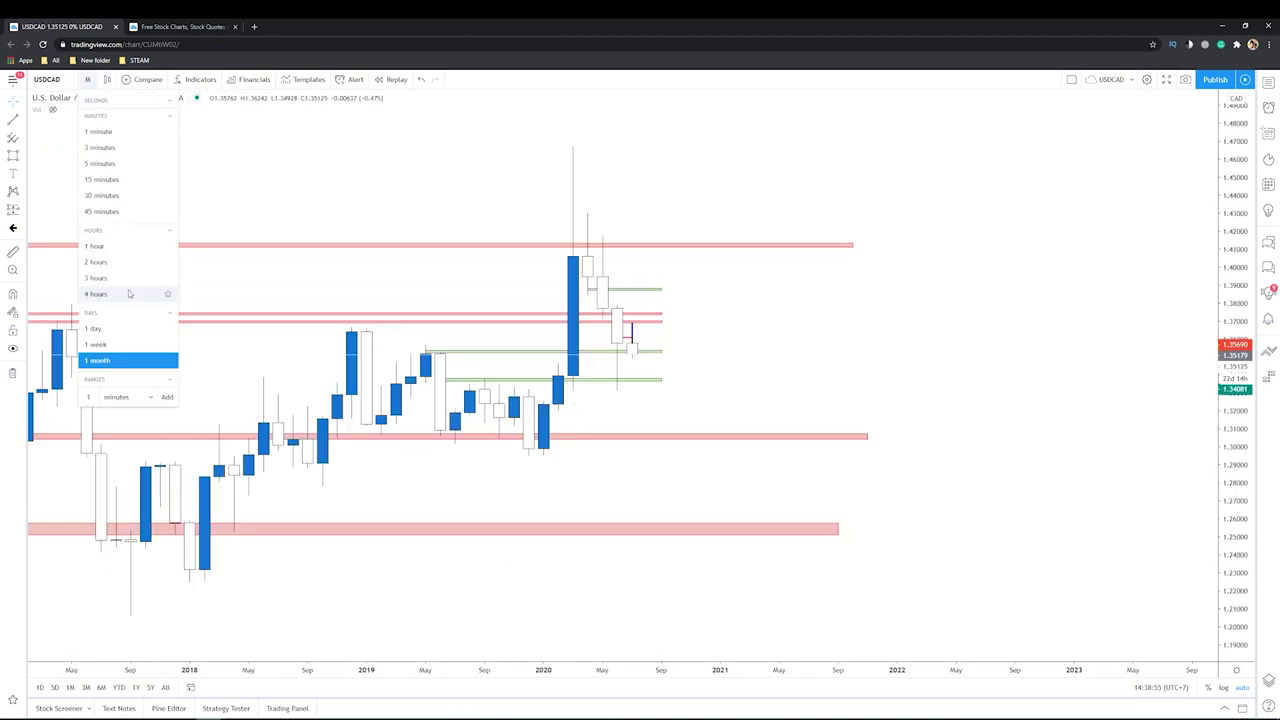
click(117, 330)
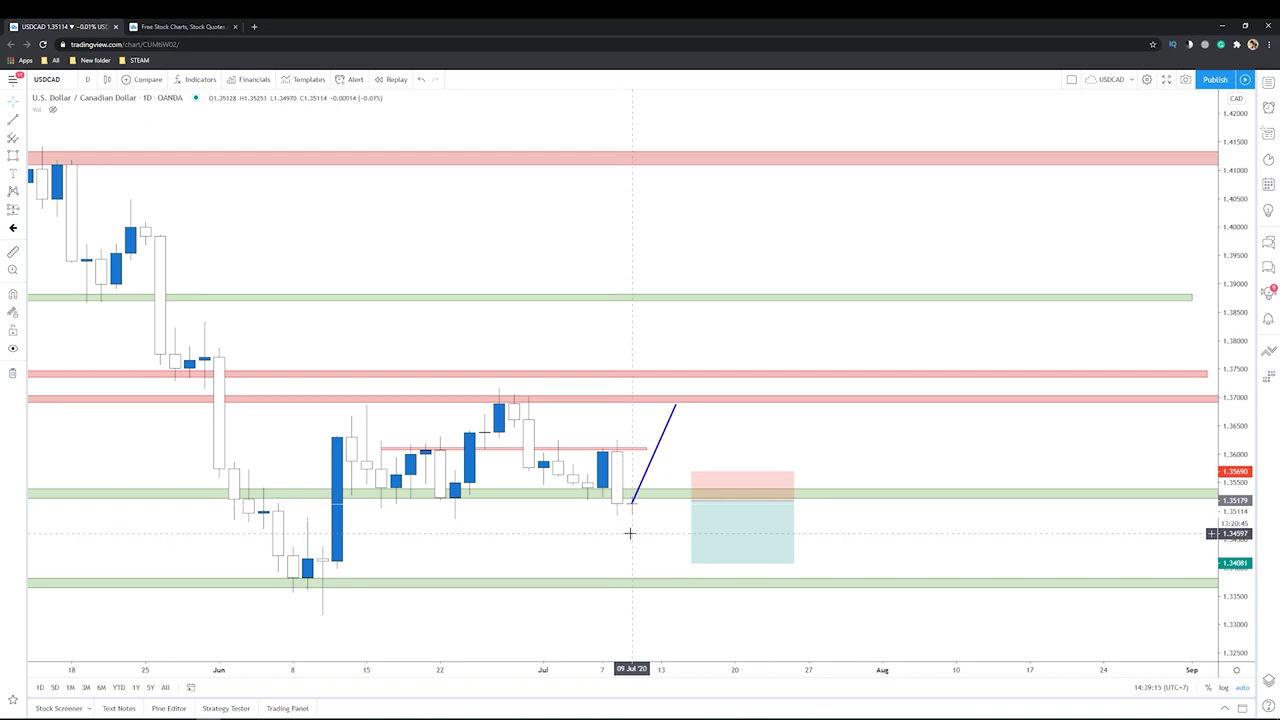
Re-stretch the blue line's top end back up to the resistance zone.
drag(676, 405, 632, 535)
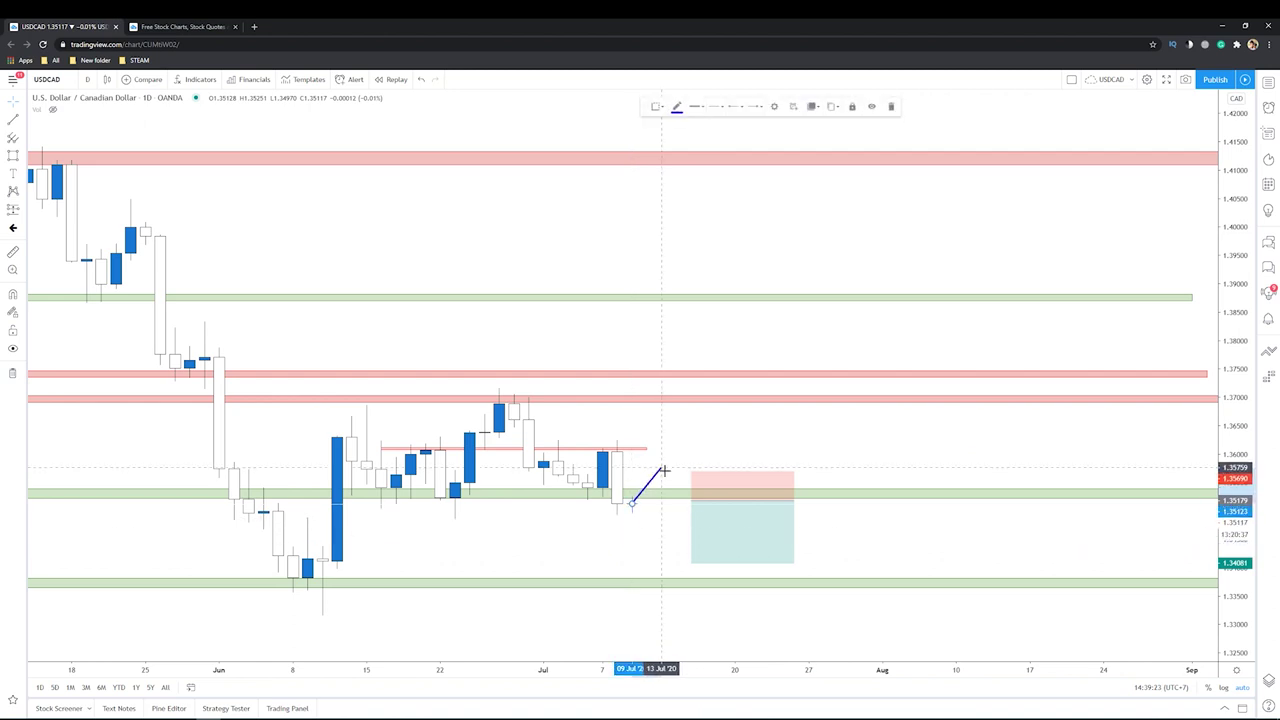
drag(632, 537, 676, 405)
click(646, 520)
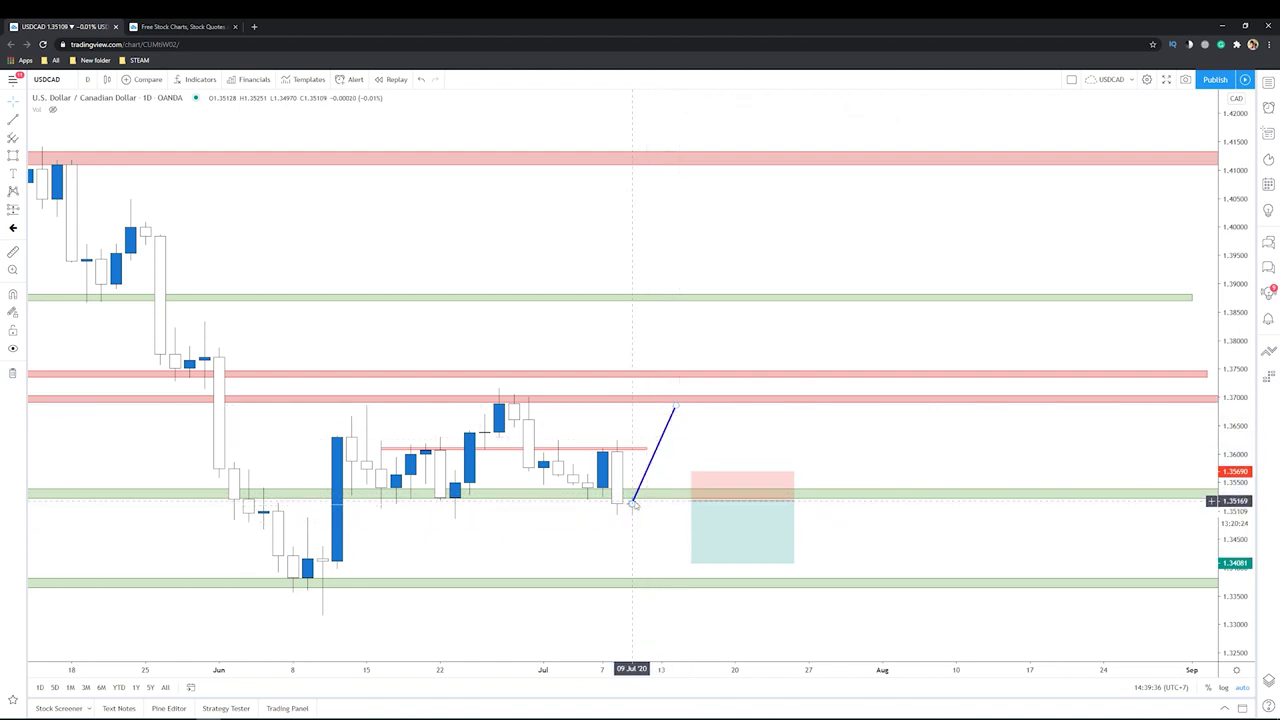
Move the blue line's lower end onto the latest daily candle.
scroll(363, 423, down, 2)
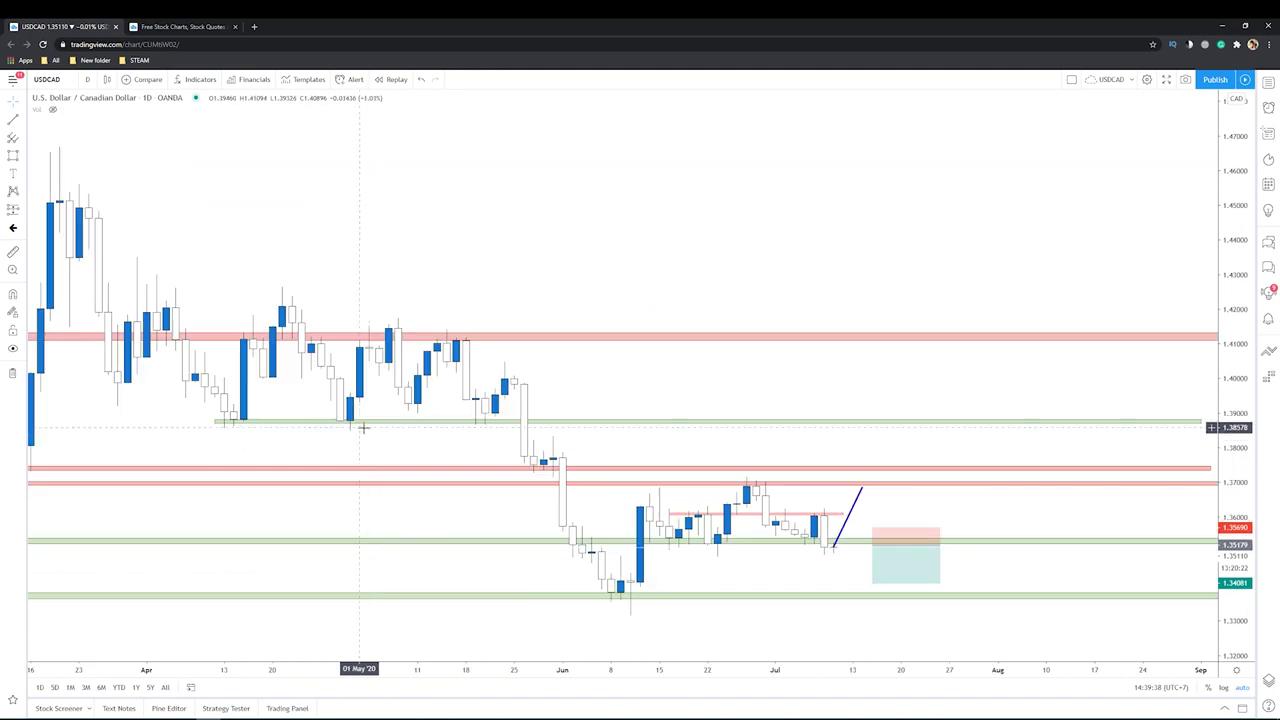
scroll(511, 411, down, 1)
scroll(564, 430, down, 1)
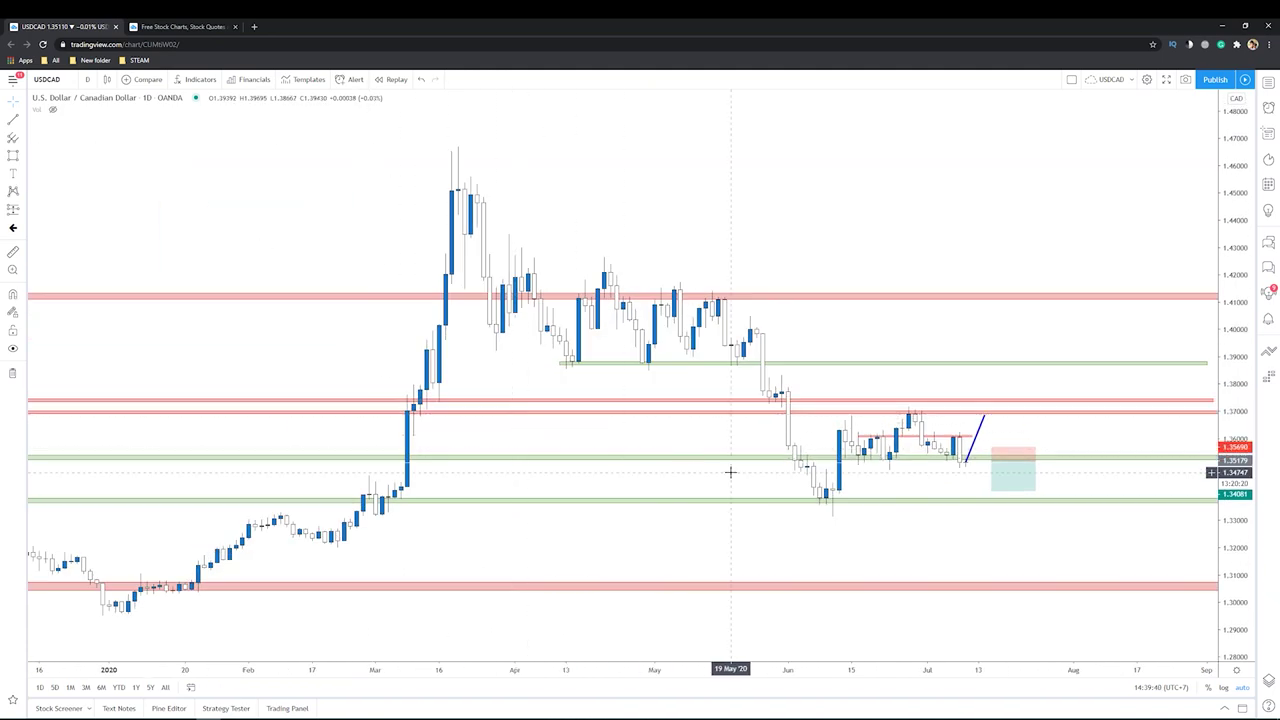
scroll(730, 471, up, 1)
scroll(735, 471, up, 1)
scroll(729, 473, up, 1)
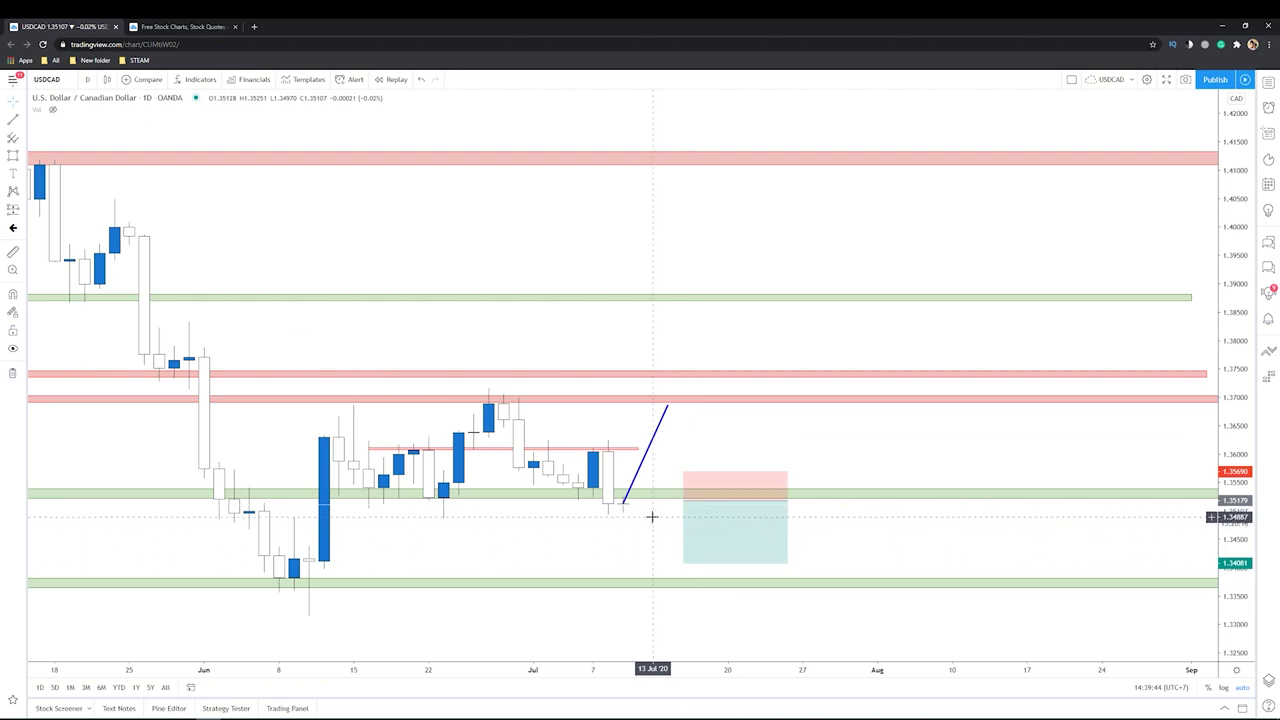
drag(623, 503, 623, 490)
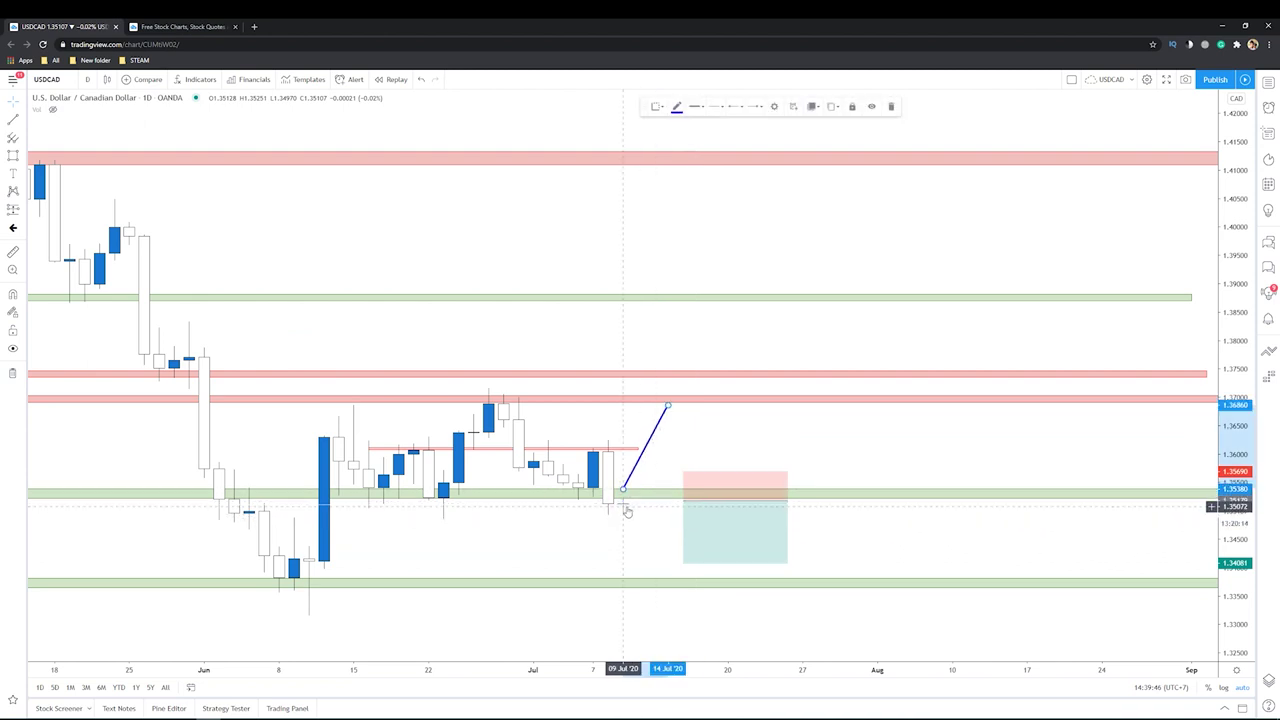
drag(623, 490, 638, 487)
click(651, 505)
Draw a red trend line from the latest candle down to the green support near 1.3385.
click(13, 118)
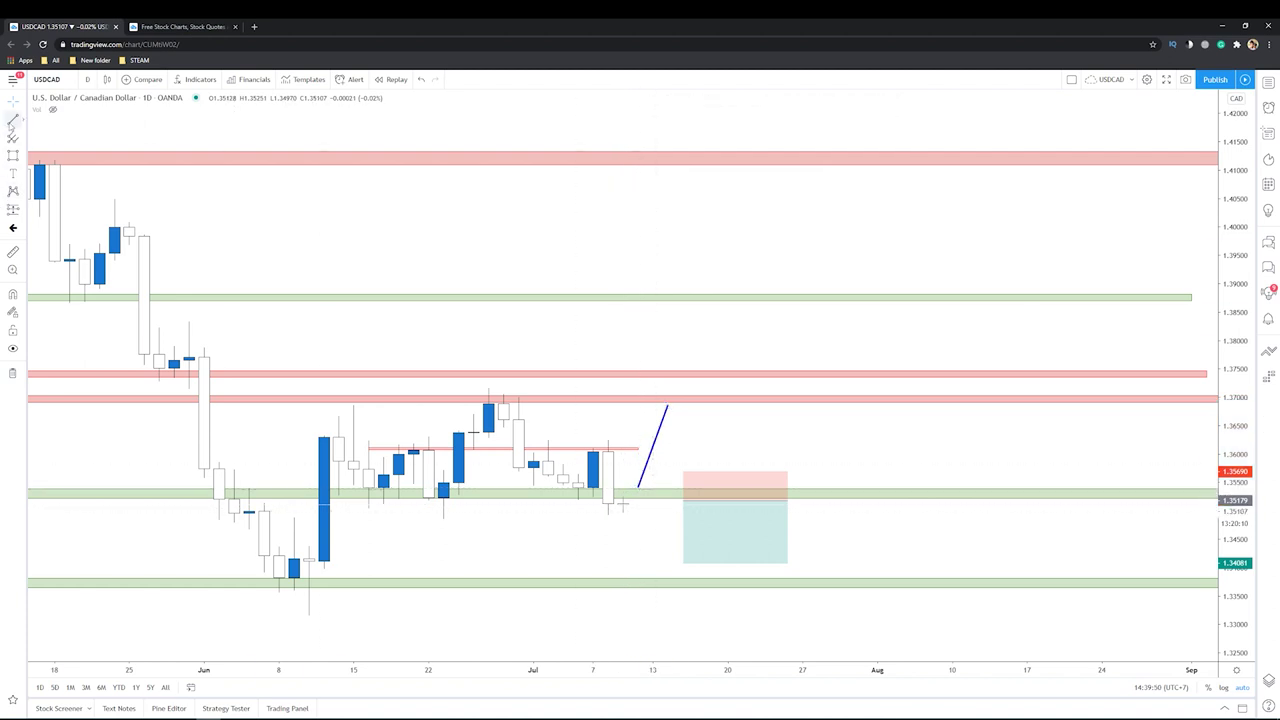
click(677, 106)
click(682, 136)
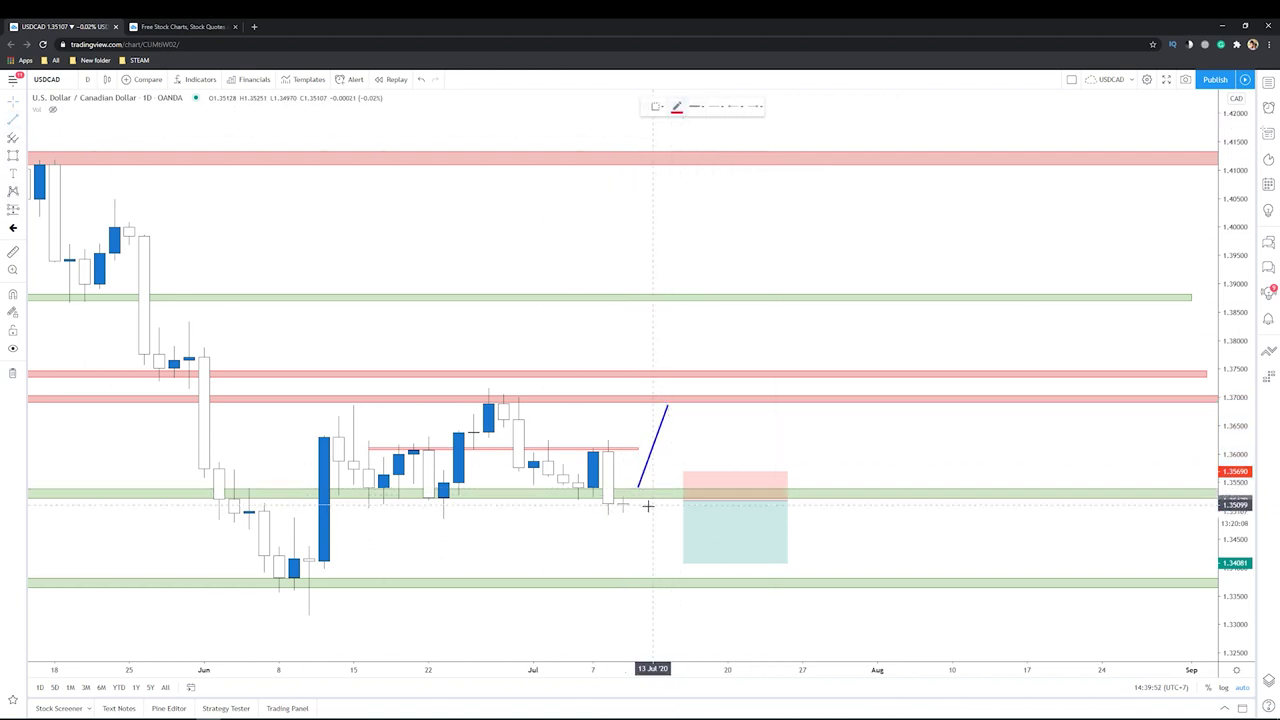
click(638, 500)
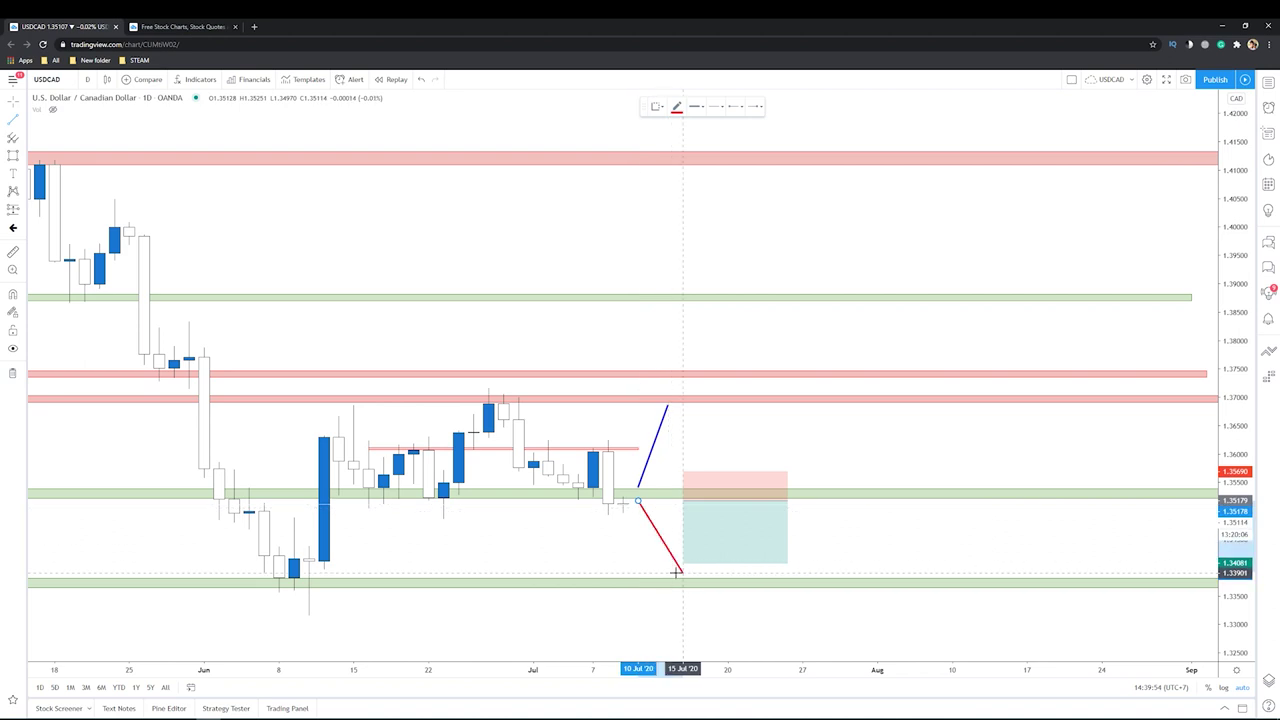
click(848, 557)
drag(848, 557, 653, 573)
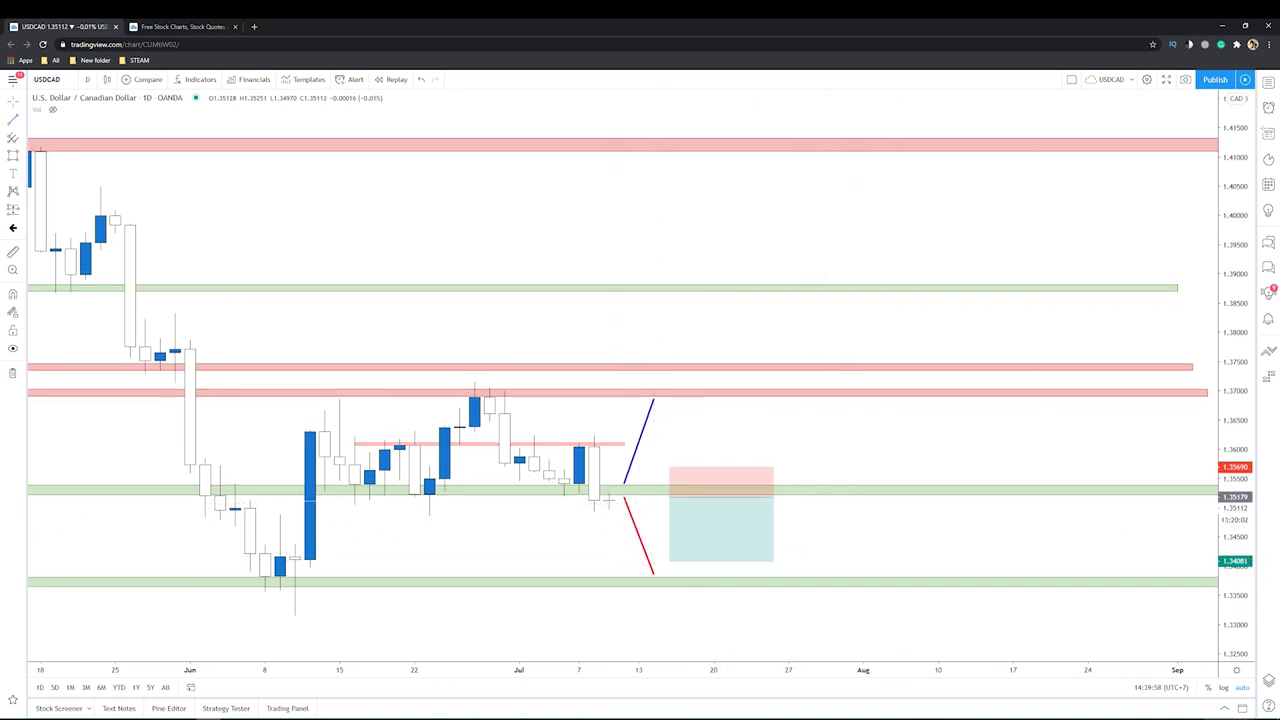
click(1240, 719)
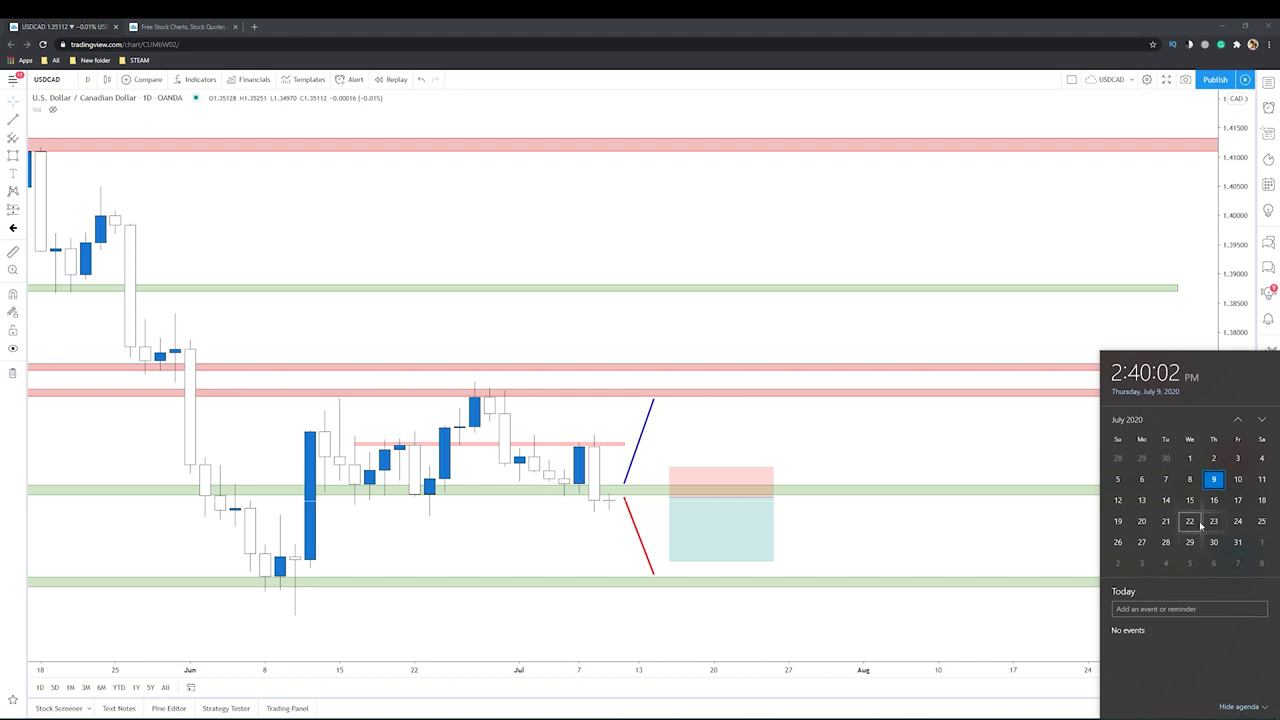
Delete the pink resistance zone near 1.3700, keeping the one near 1.3750.
click(885, 551)
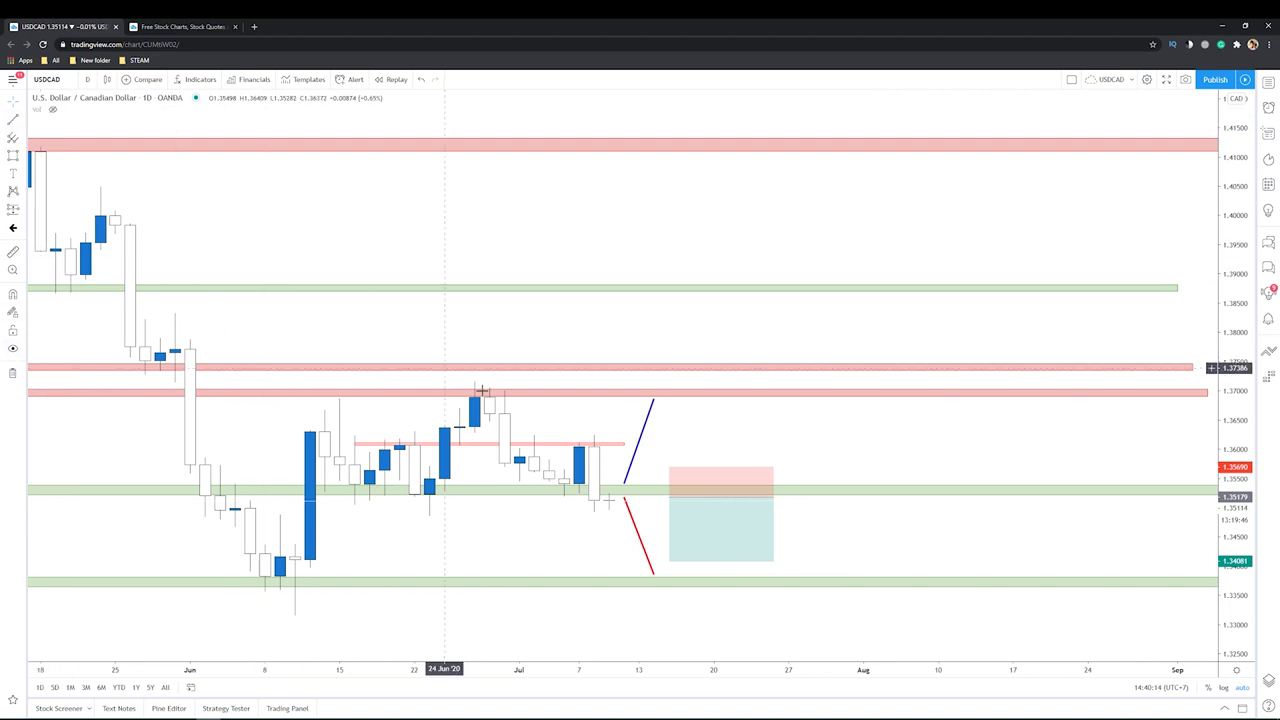
click(583, 400)
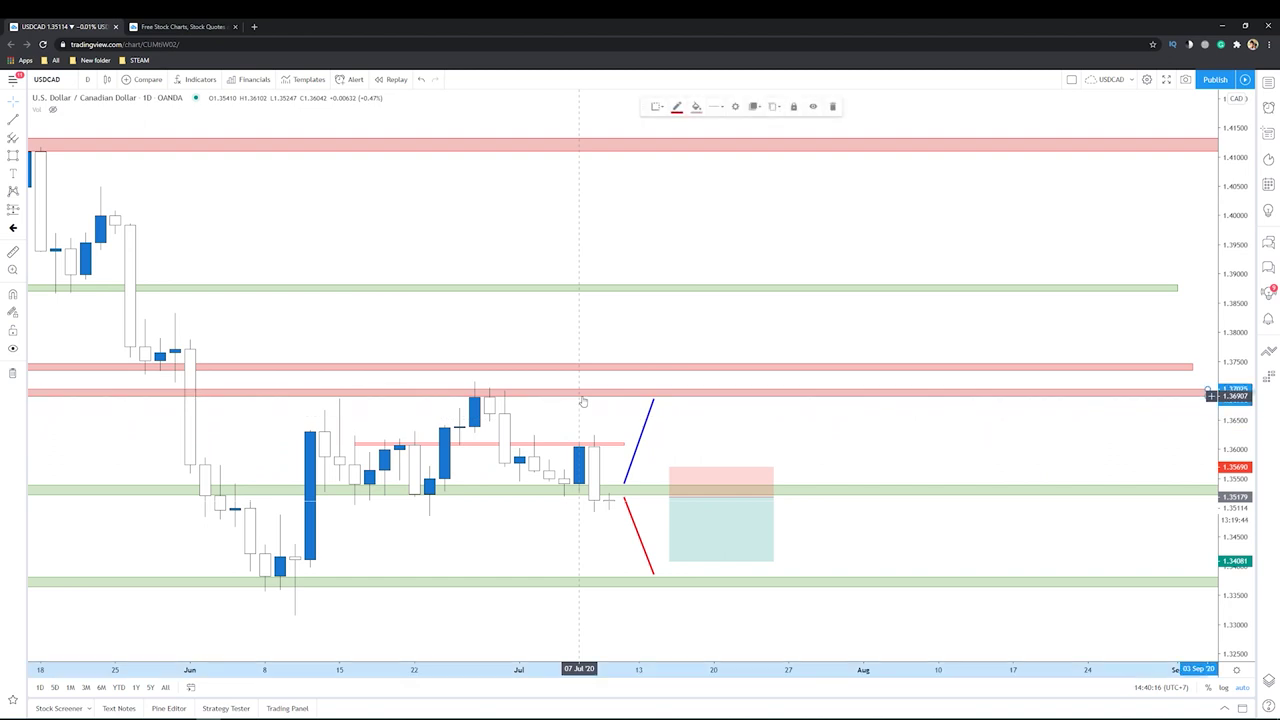
key(Delete)
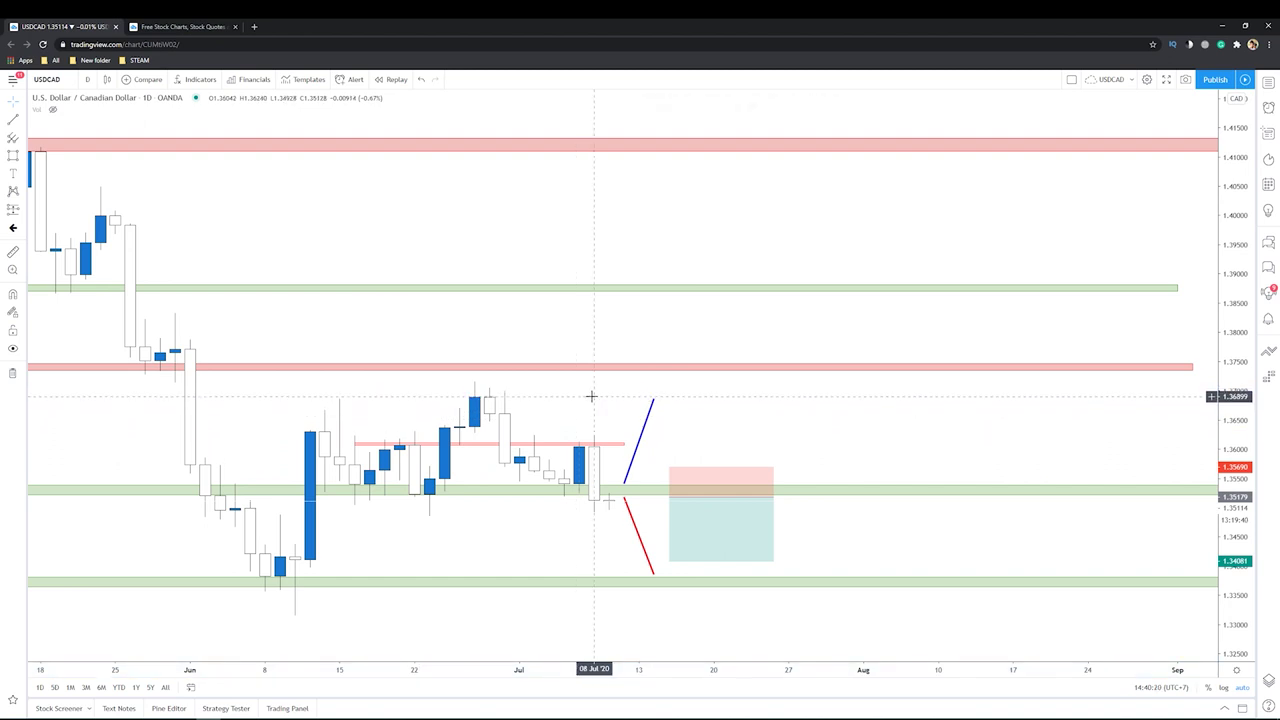
scroll(800, 441, down, 2)
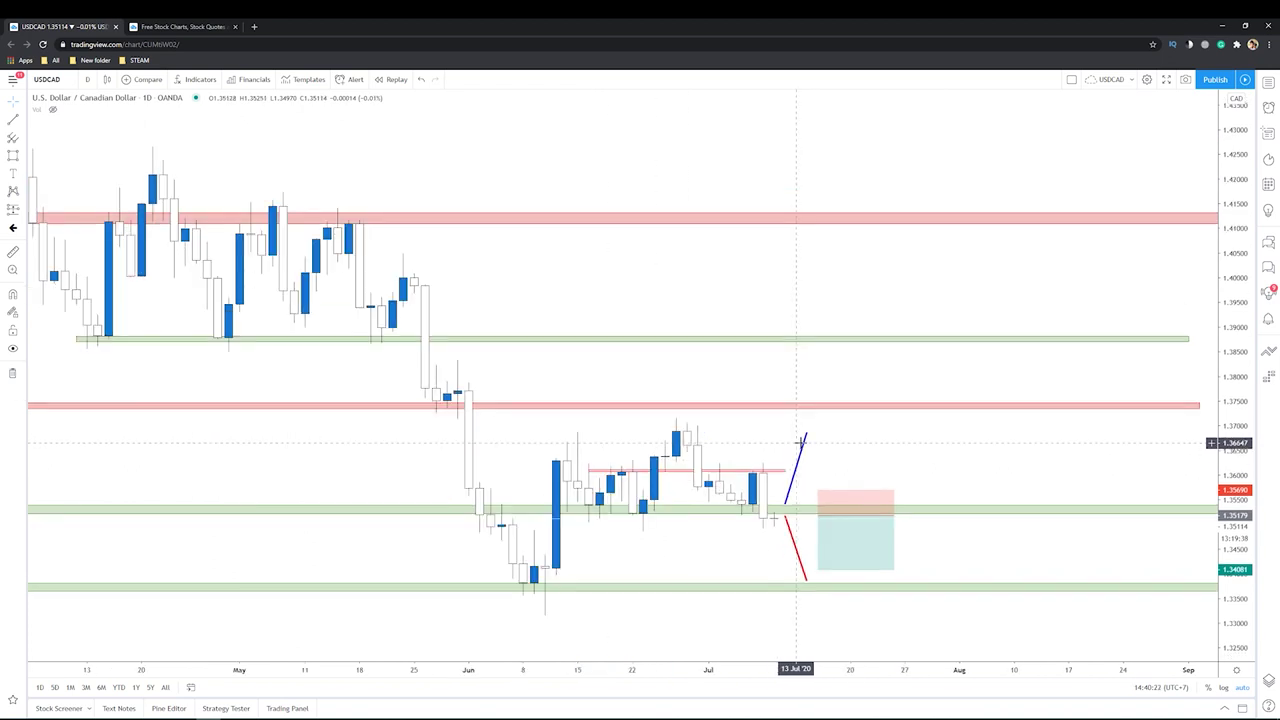